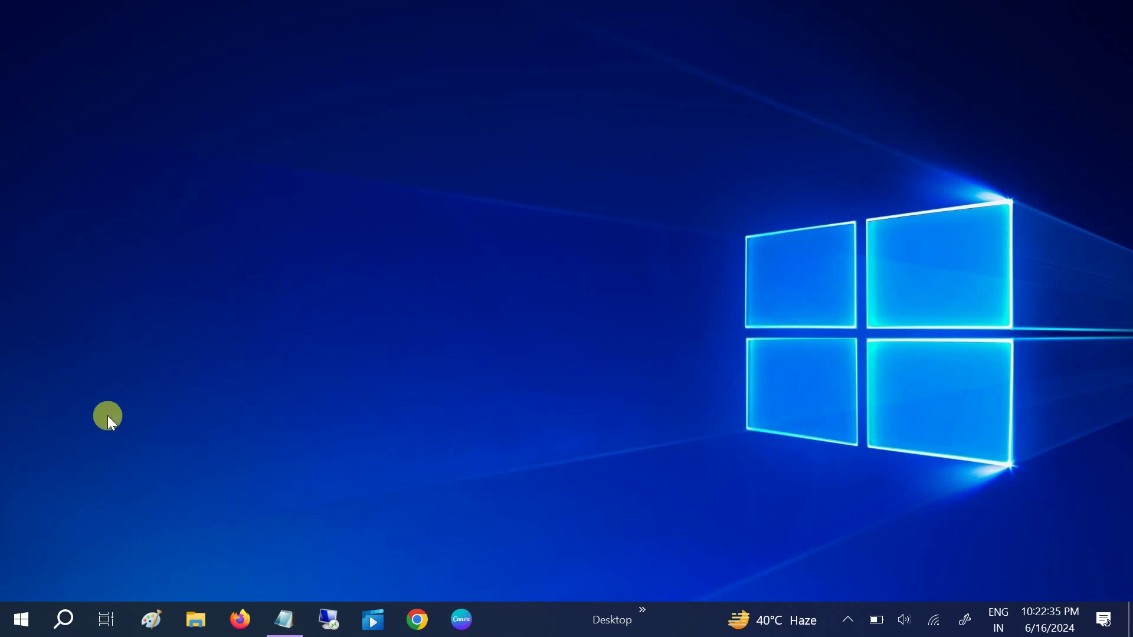
Step: Right-click an empty spot on the taskbar to show its shortcut menu
right_click(534, 624)
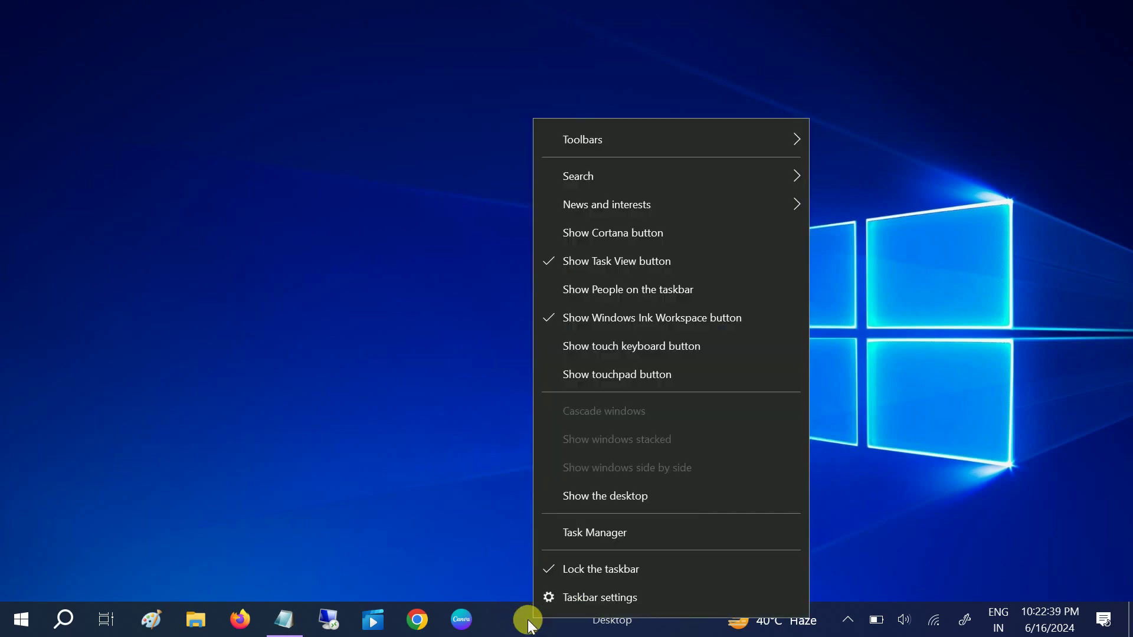
Step: Launch Task Manager in its full-details view, maximized to fill the screen
click(640, 540)
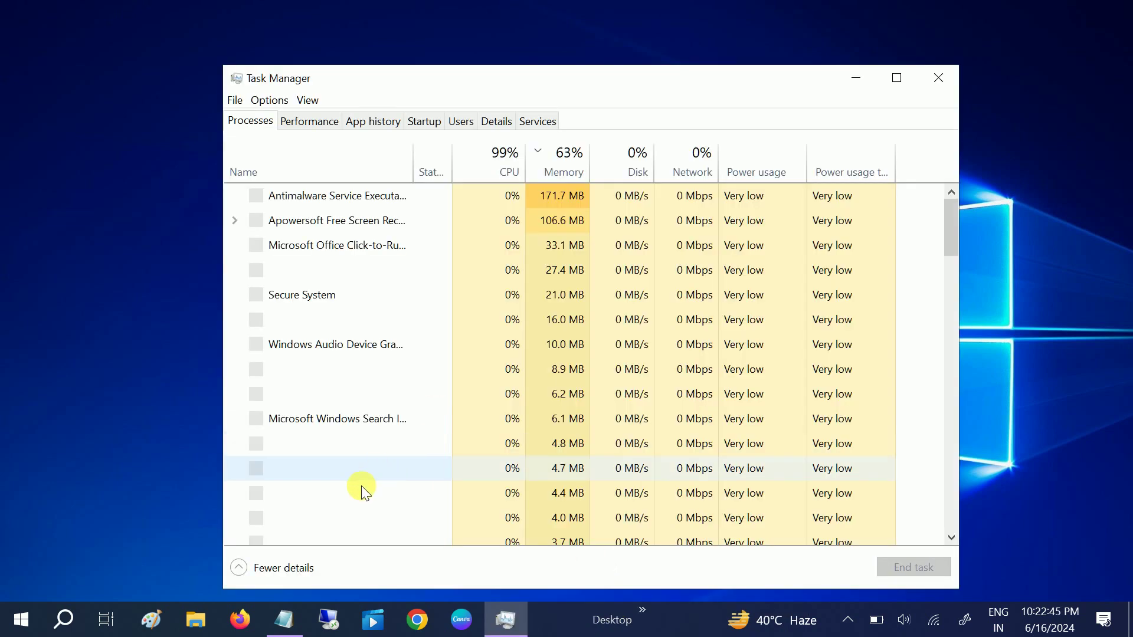
click(295, 567)
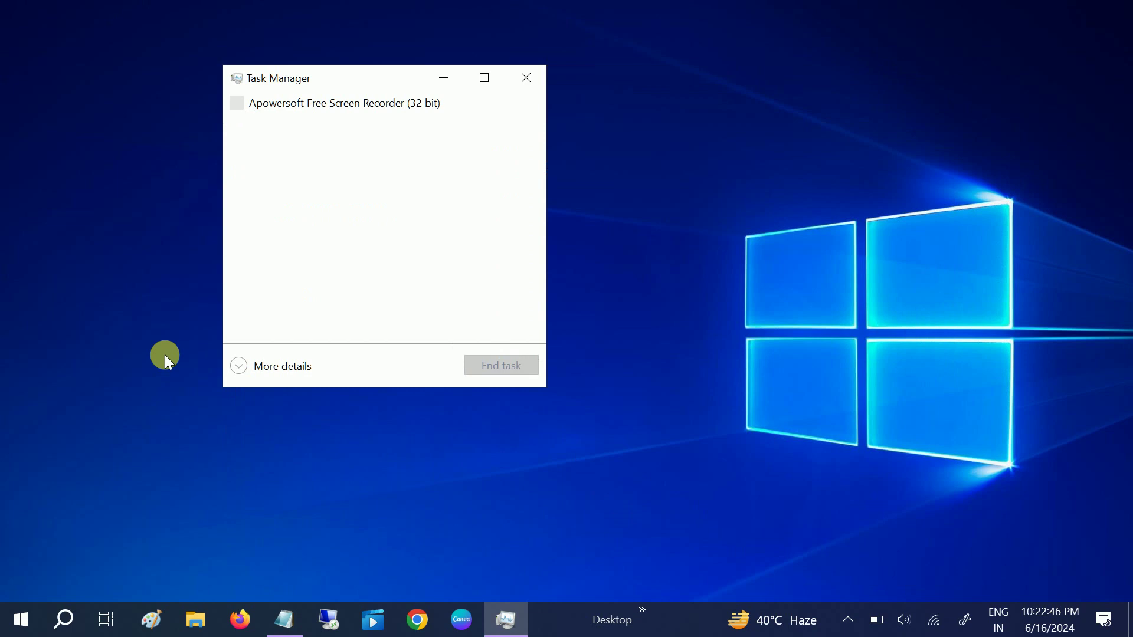
click(284, 369)
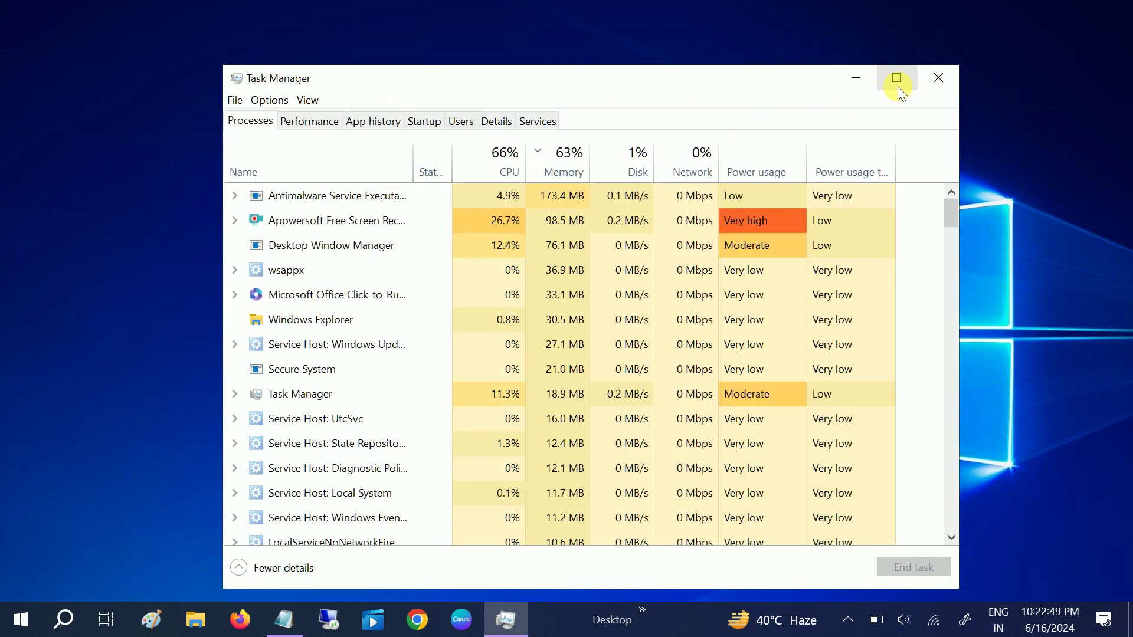
click(896, 79)
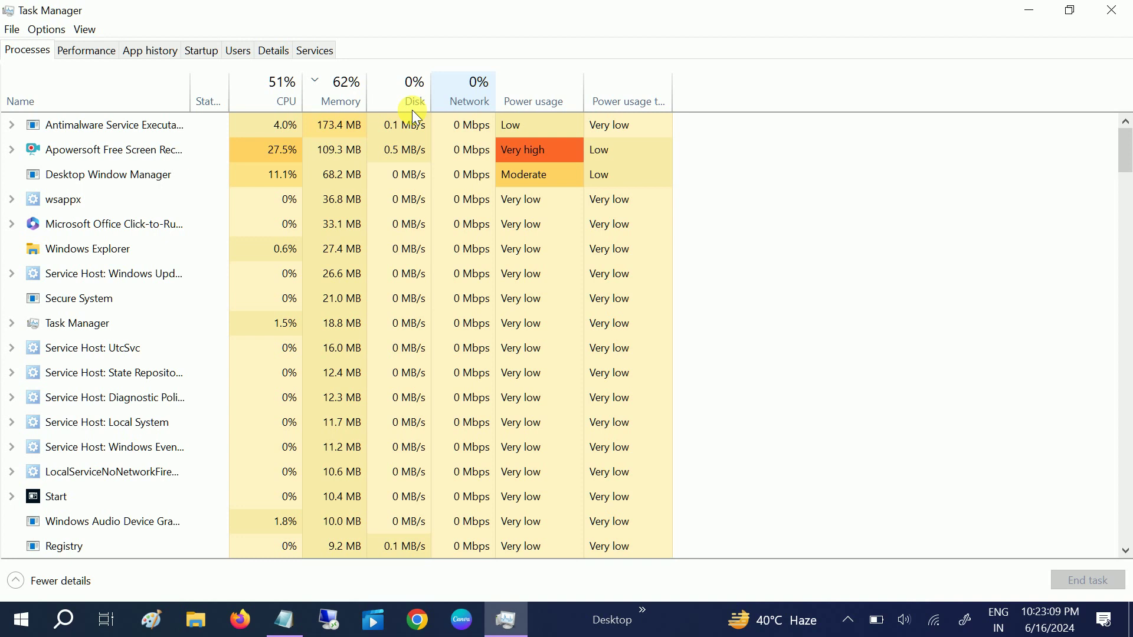
Step: Sort processes by CPU use, highest first, and check the Startup programs list
click(345, 100)
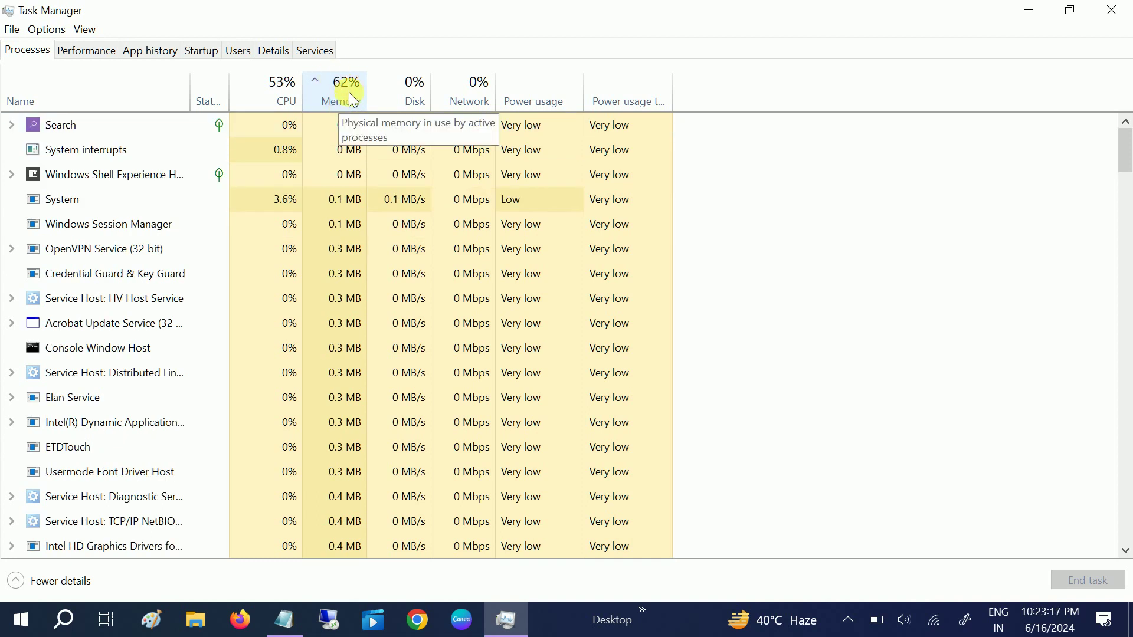
click(346, 96)
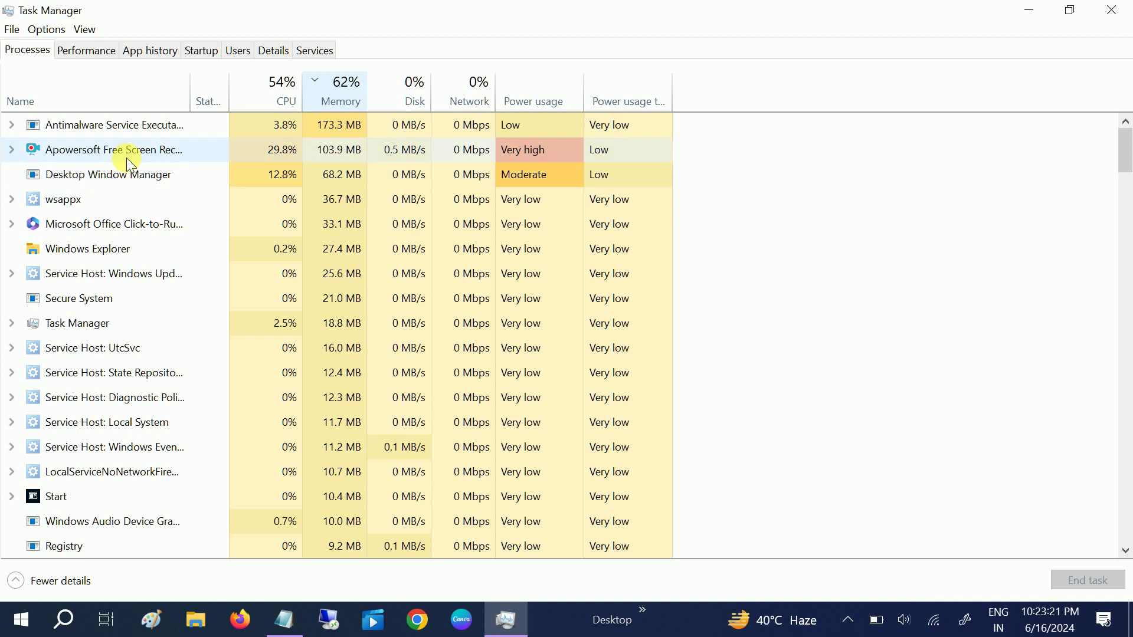
click(273, 99)
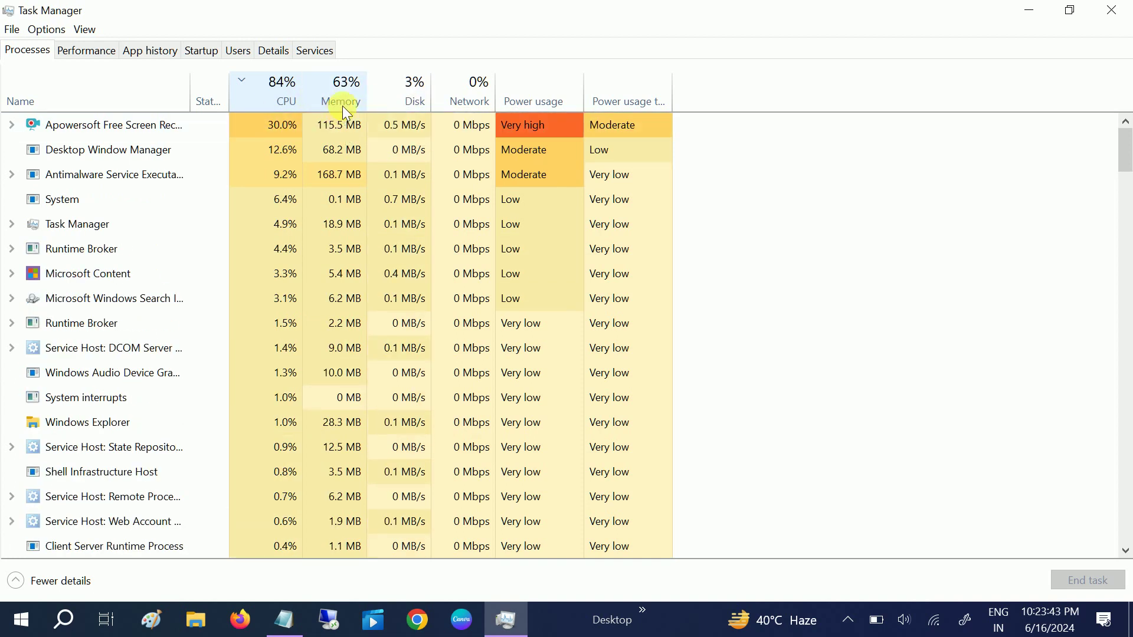
click(201, 52)
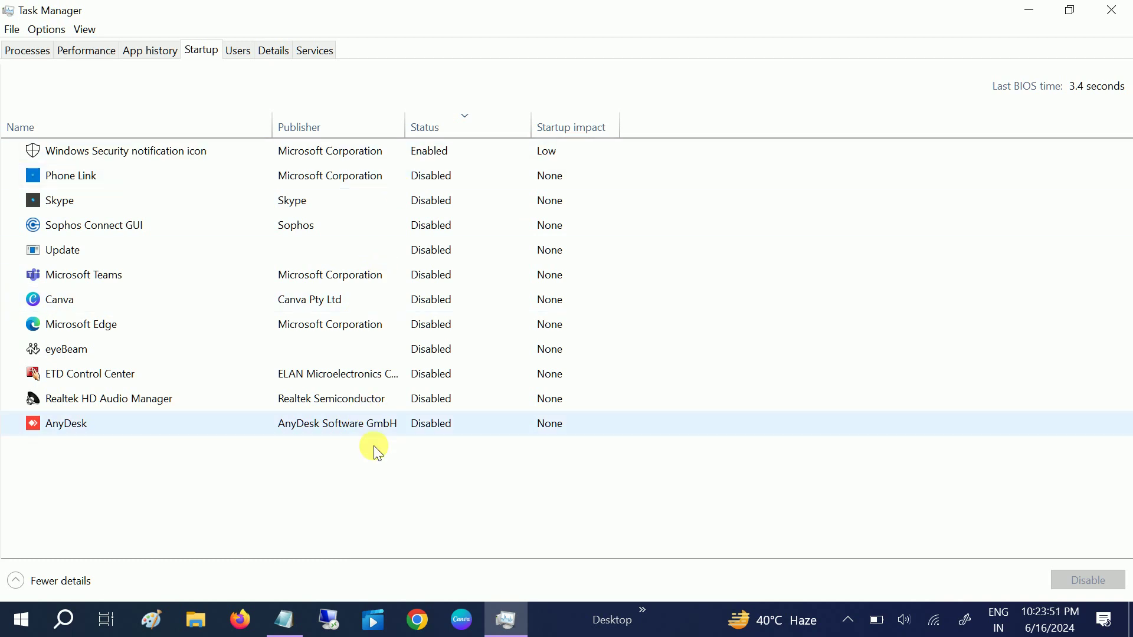
click(308, 300)
right_click(308, 300)
click(293, 274)
right_click(293, 273)
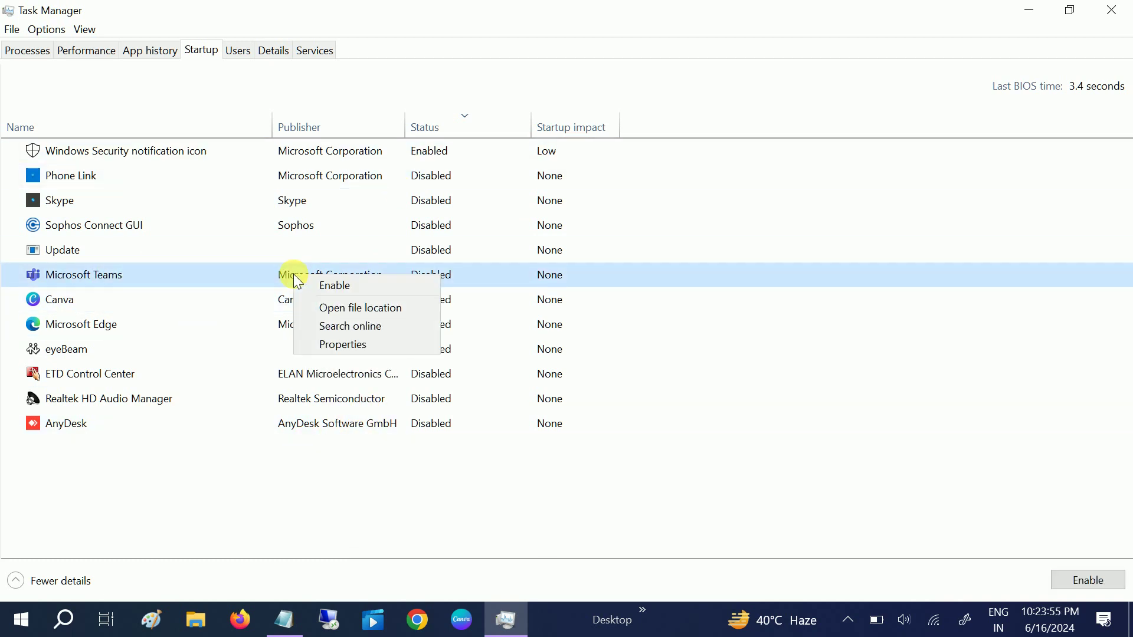
click(334, 286)
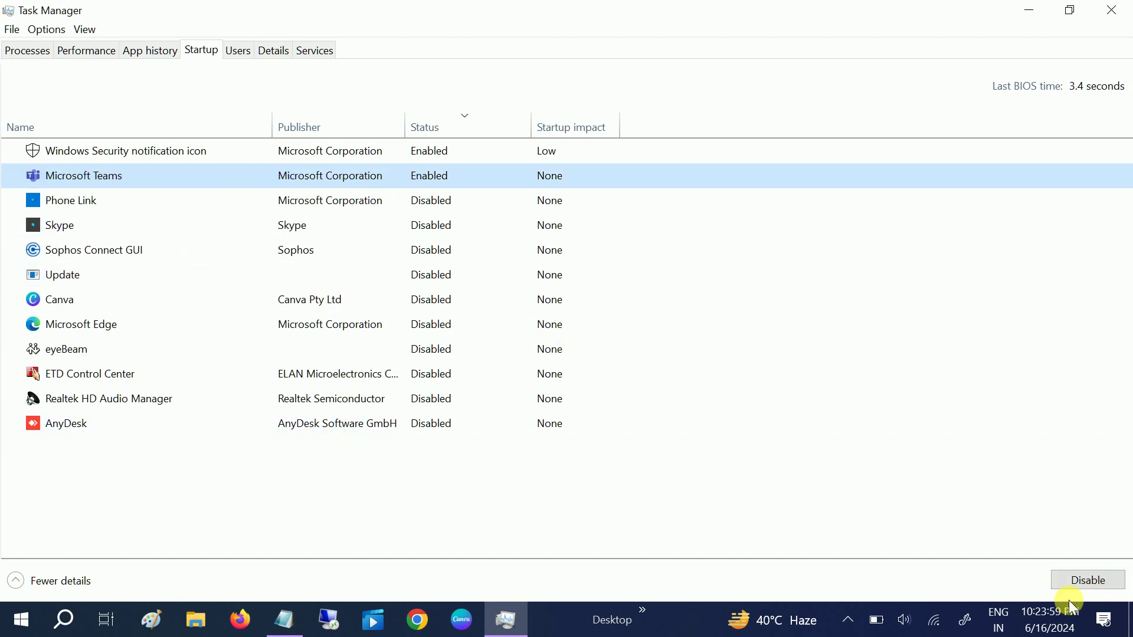
click(1081, 583)
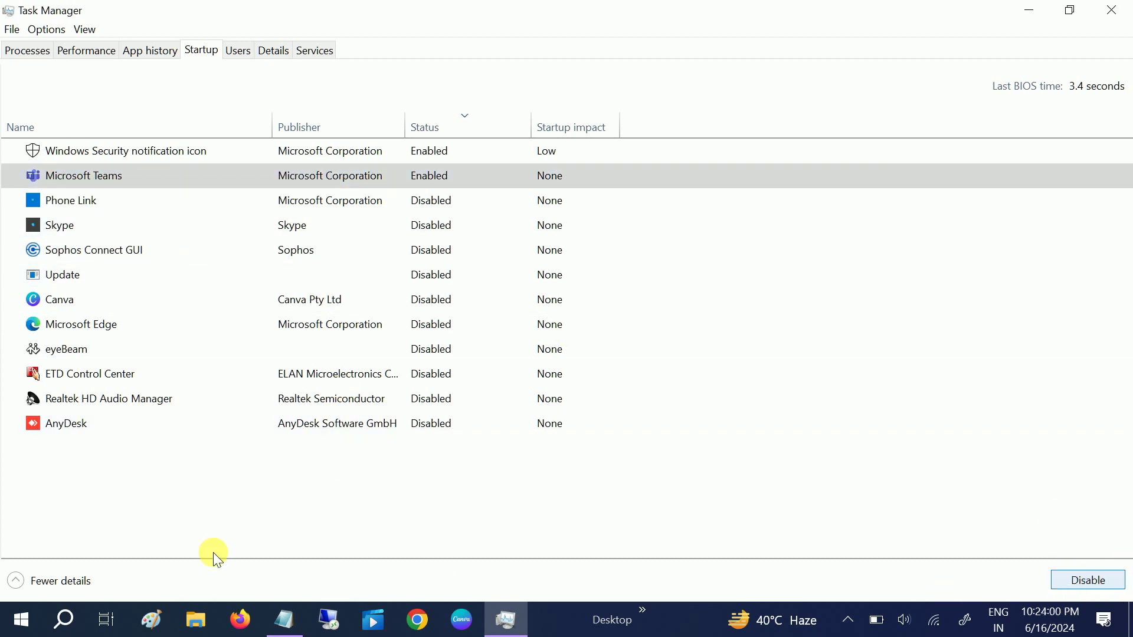
click(118, 158)
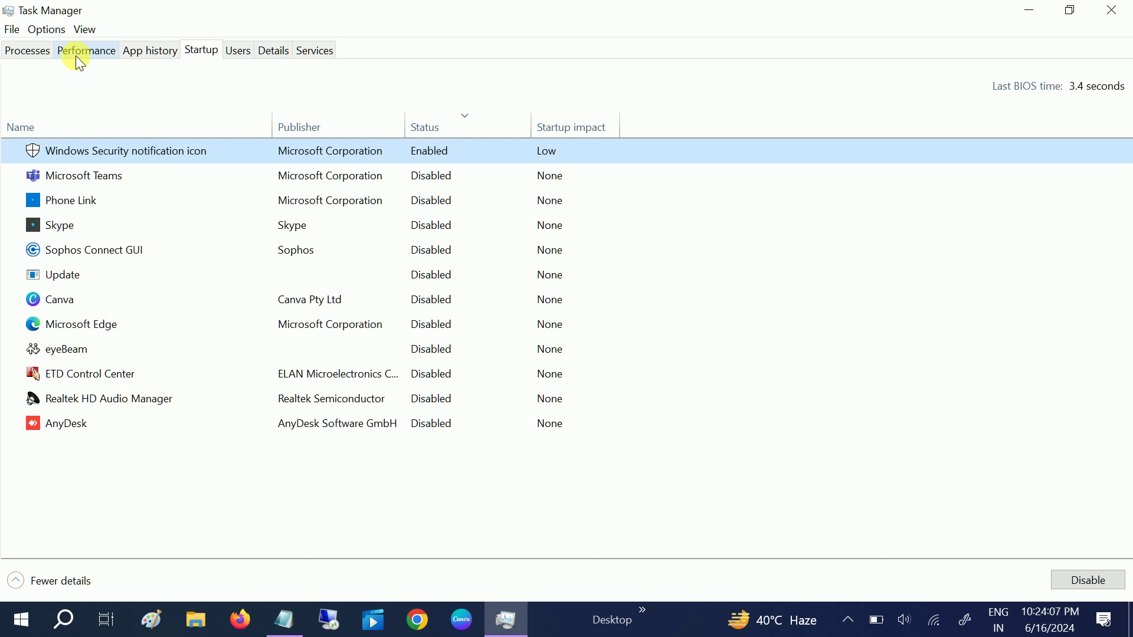
click(28, 55)
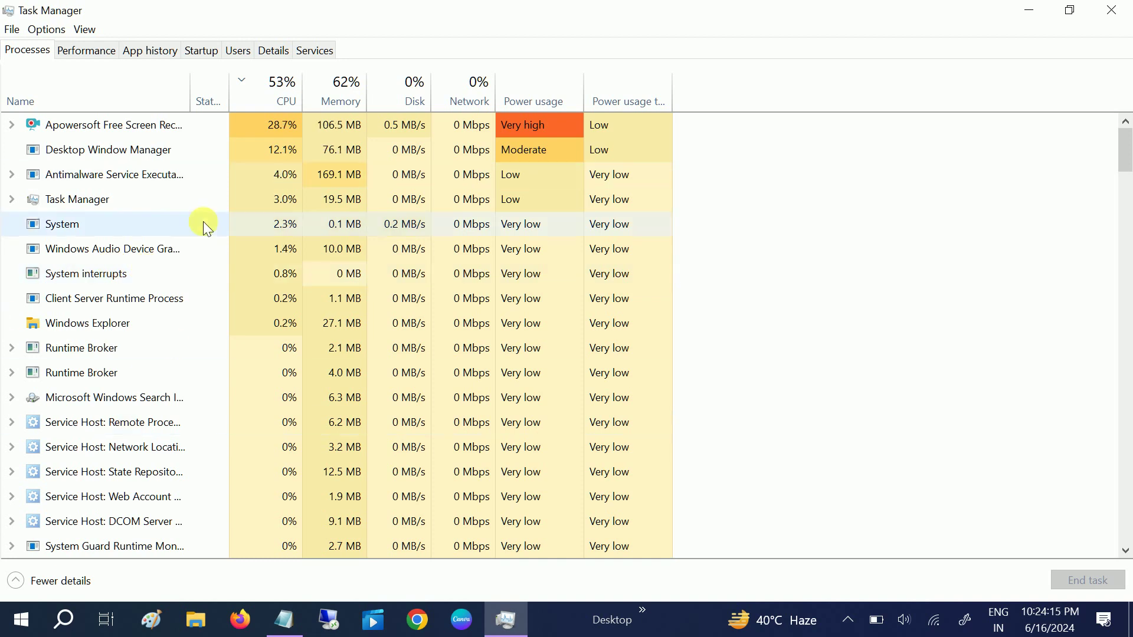
Step: Close Task Manager and open 'View advanced system settings' from Windows search
click(1111, 10)
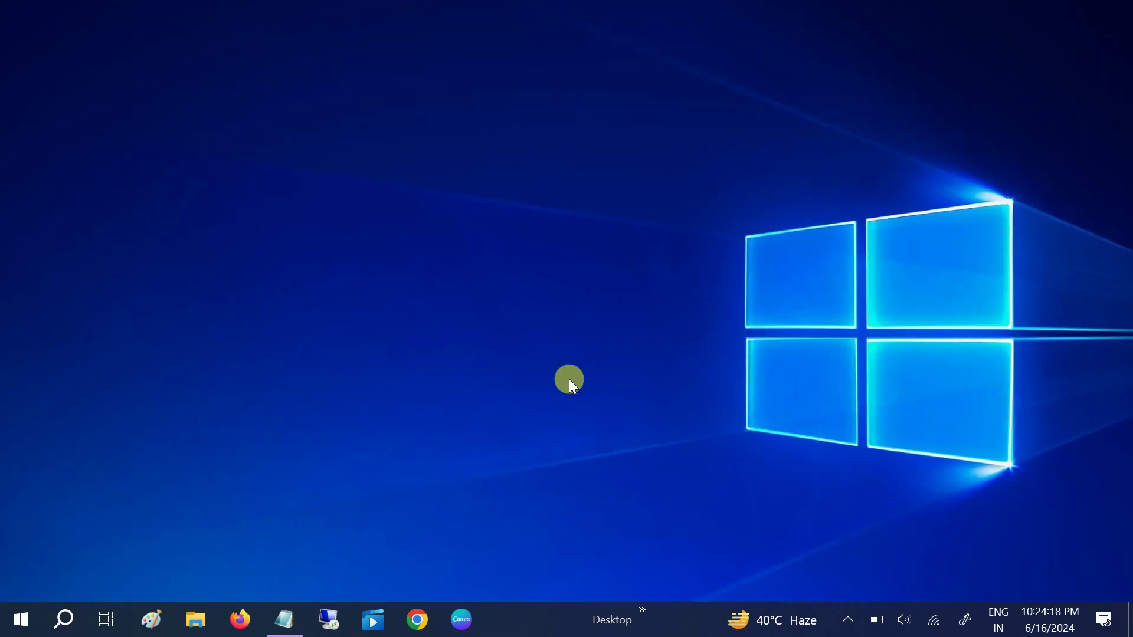
click(64, 620)
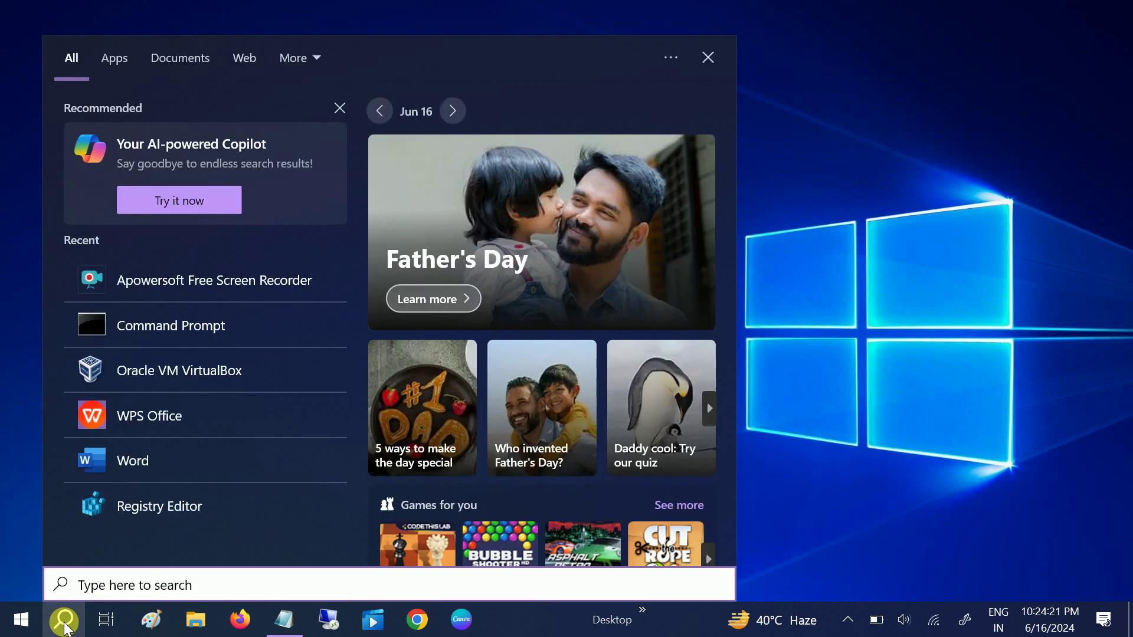
text(sys)
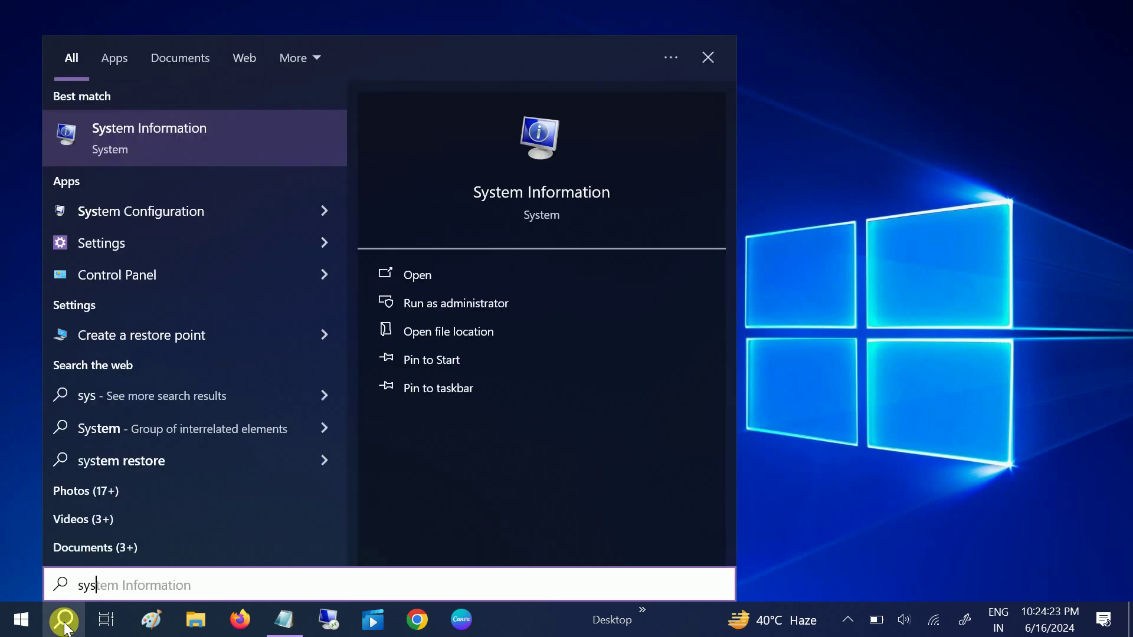
key(BackSpace)
key(BackSpace)
key(BackSpace)
text(vie)
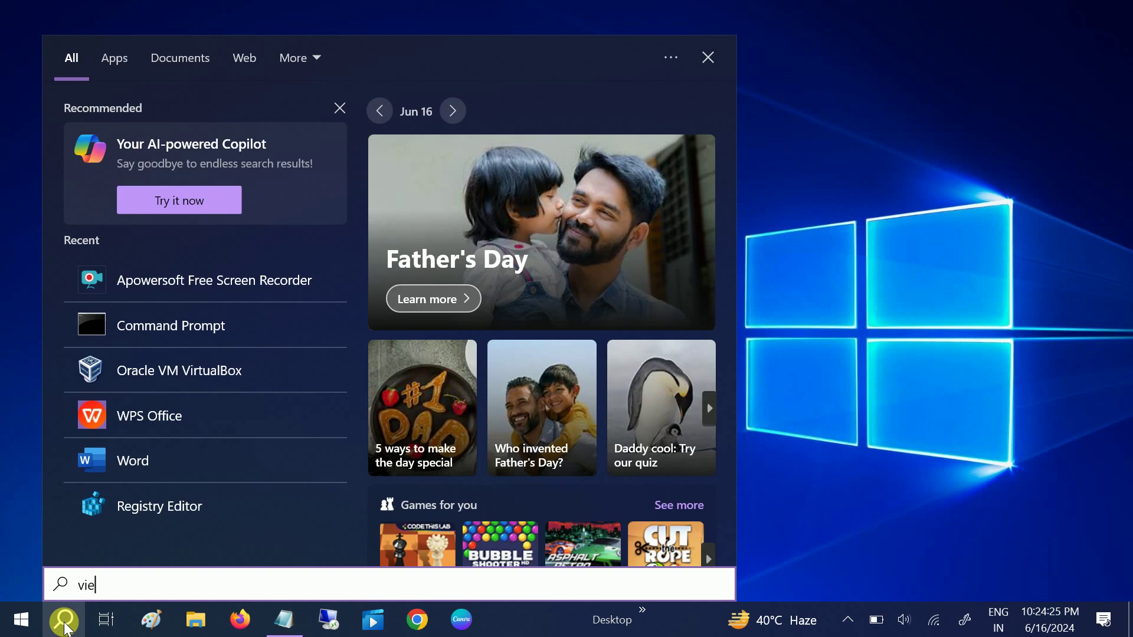
text(w ad)
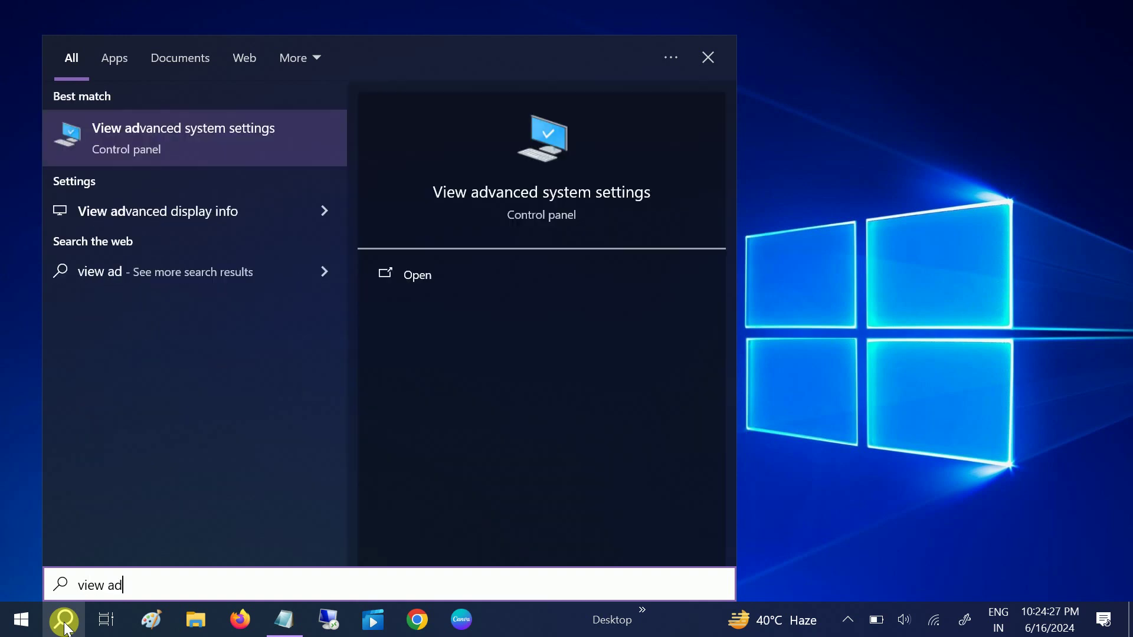
click(279, 151)
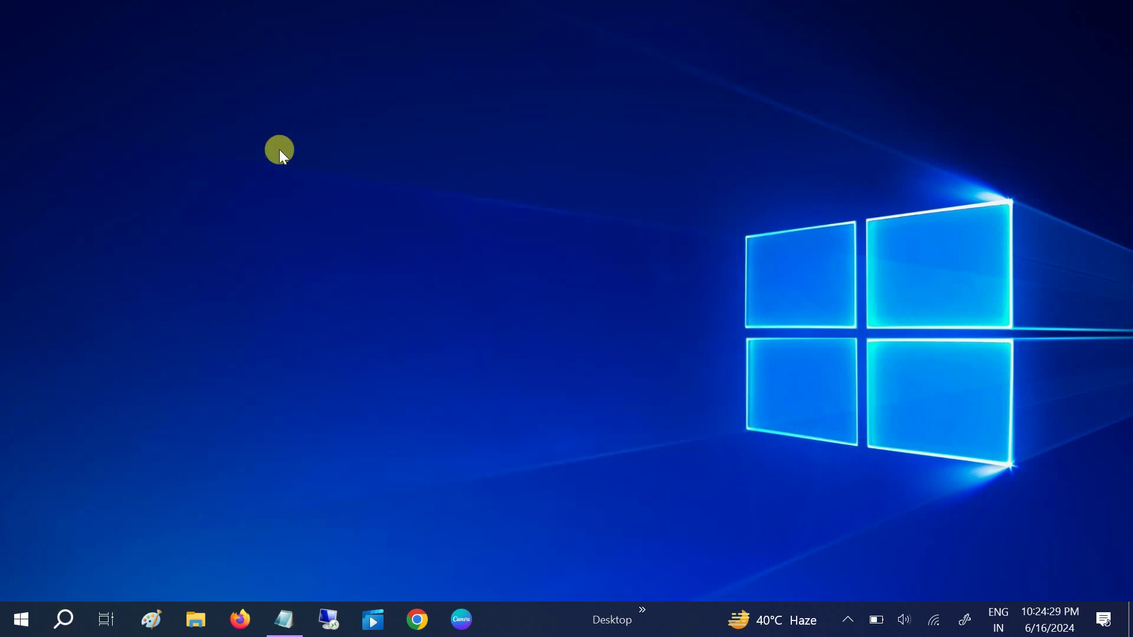
drag(289, 48, 487, 79)
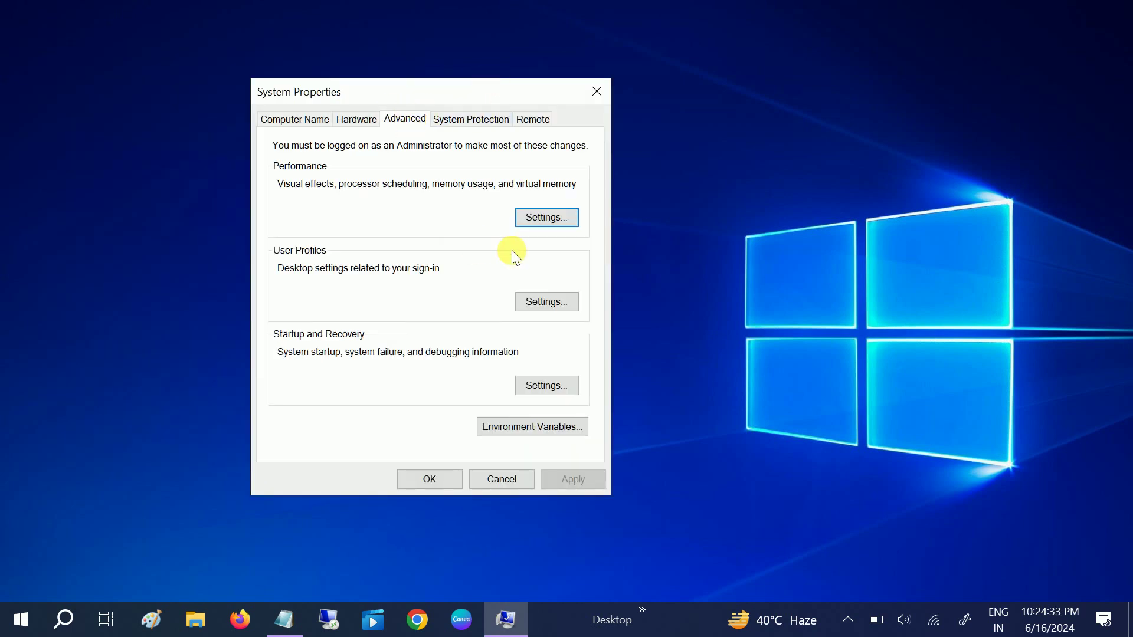
Step: Set visual effects to 'Adjust for best performance', apply, and close both dialogs
click(547, 218)
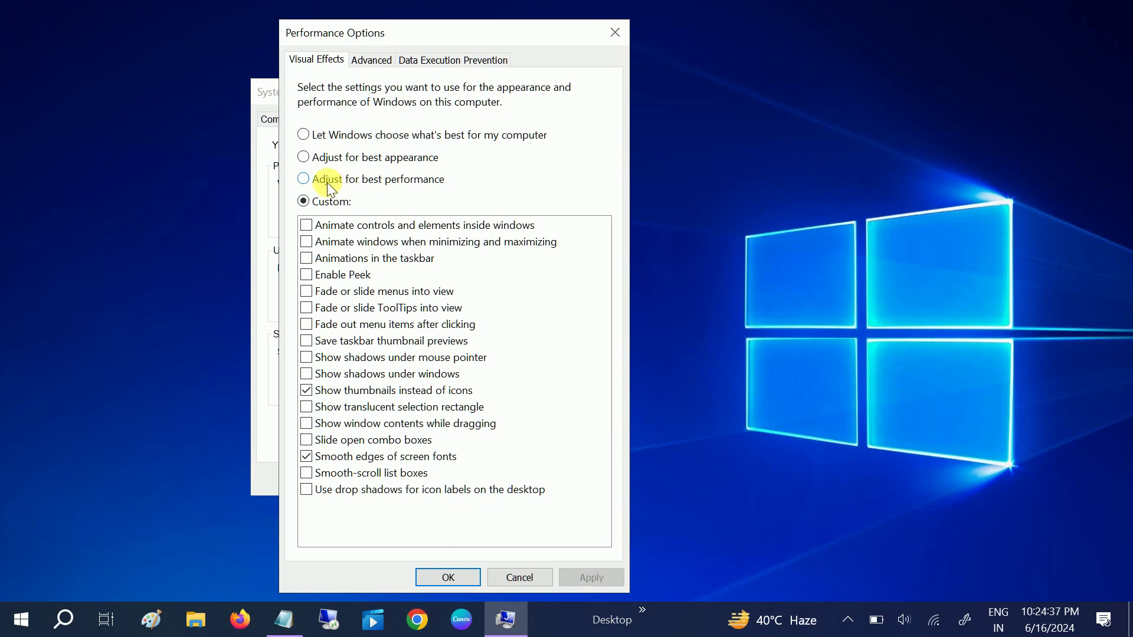
click(349, 184)
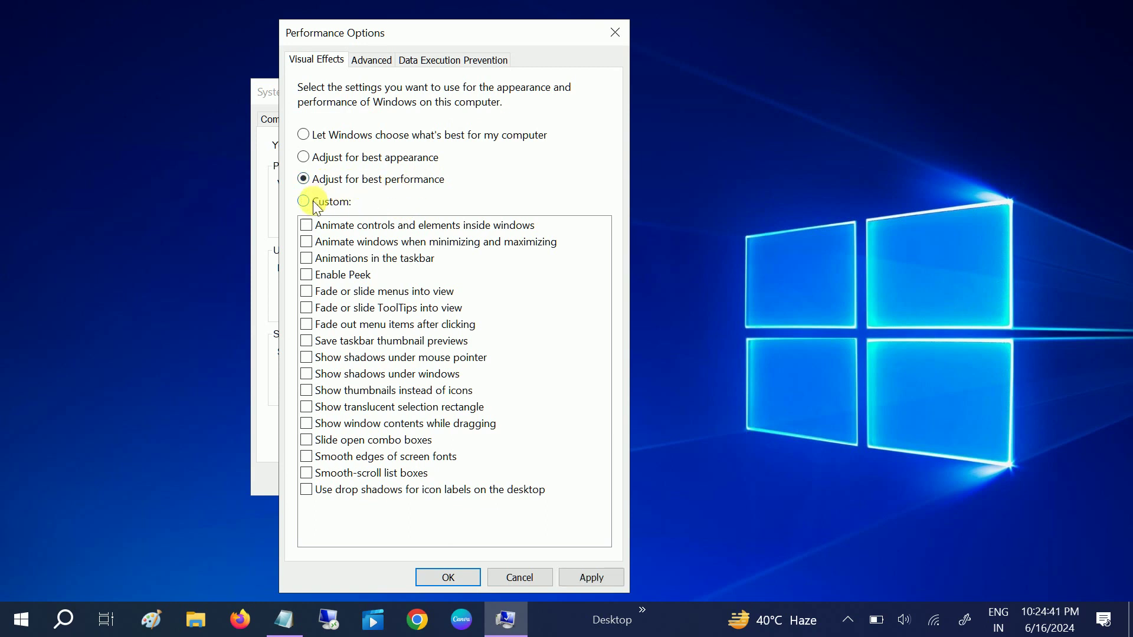
click(346, 136)
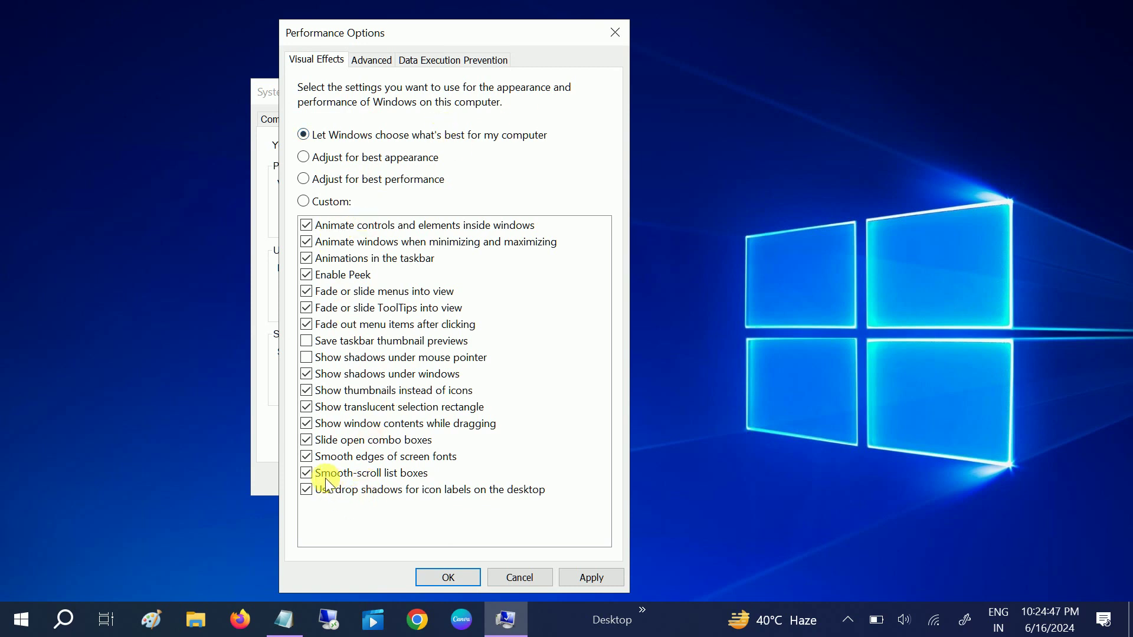
click(335, 183)
click(565, 579)
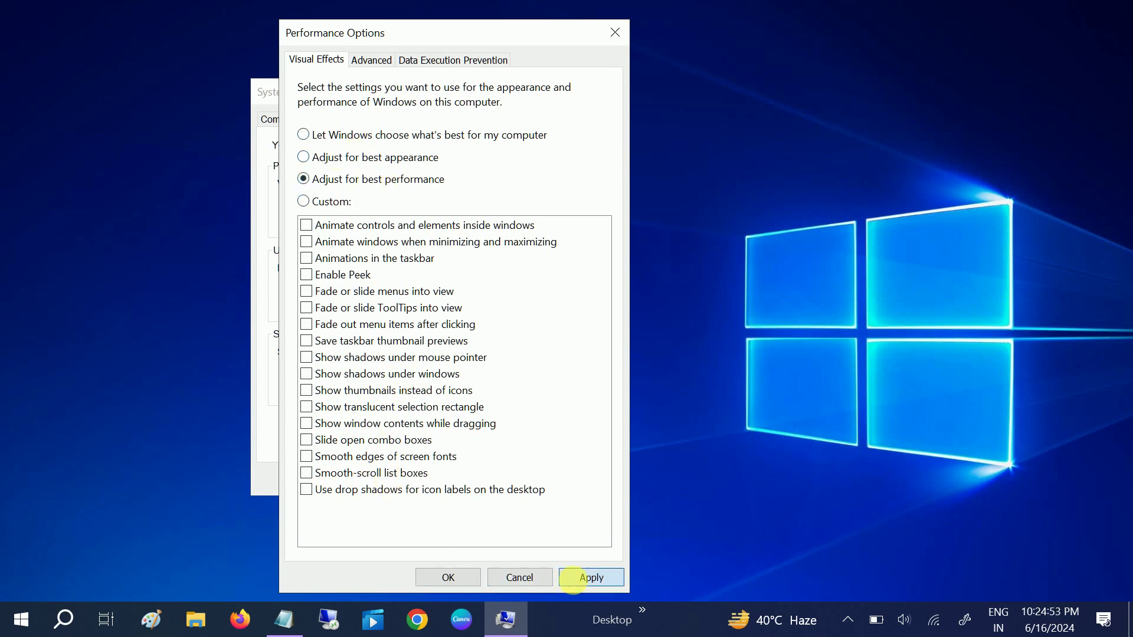
click(453, 579)
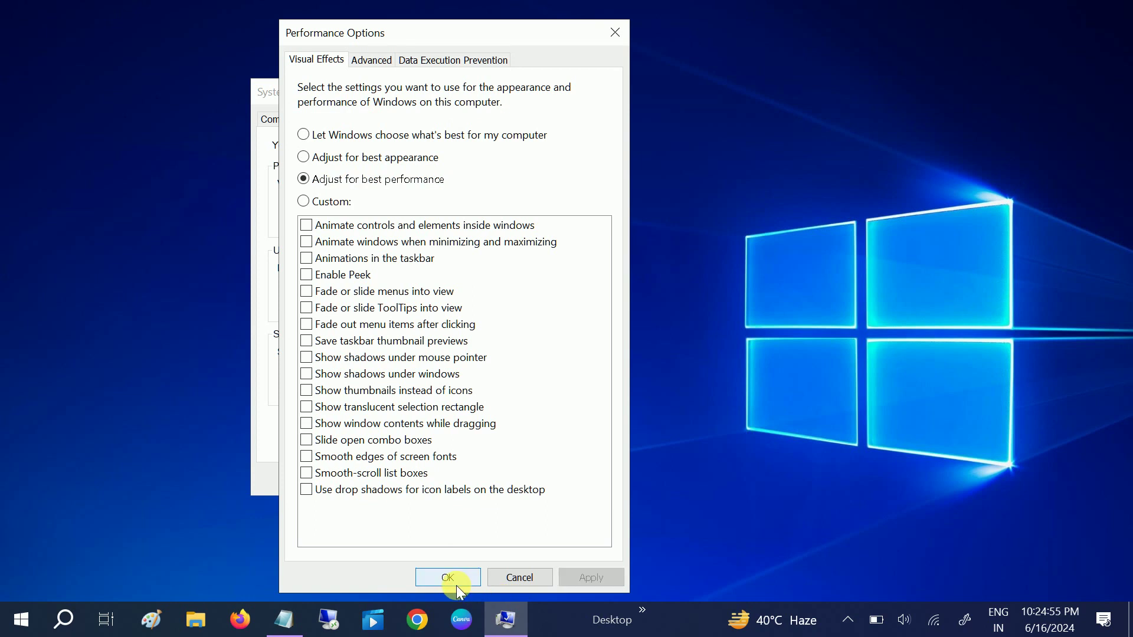
click(403, 483)
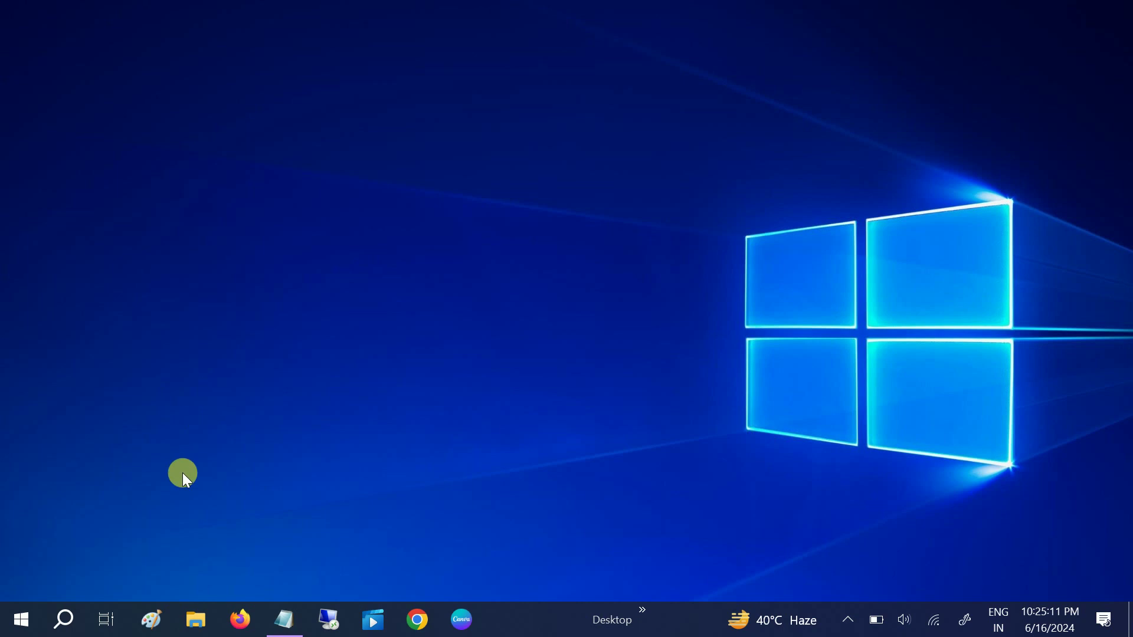
Step: Open Settings from Start and go to the Privacy Speech page
click(12, 619)
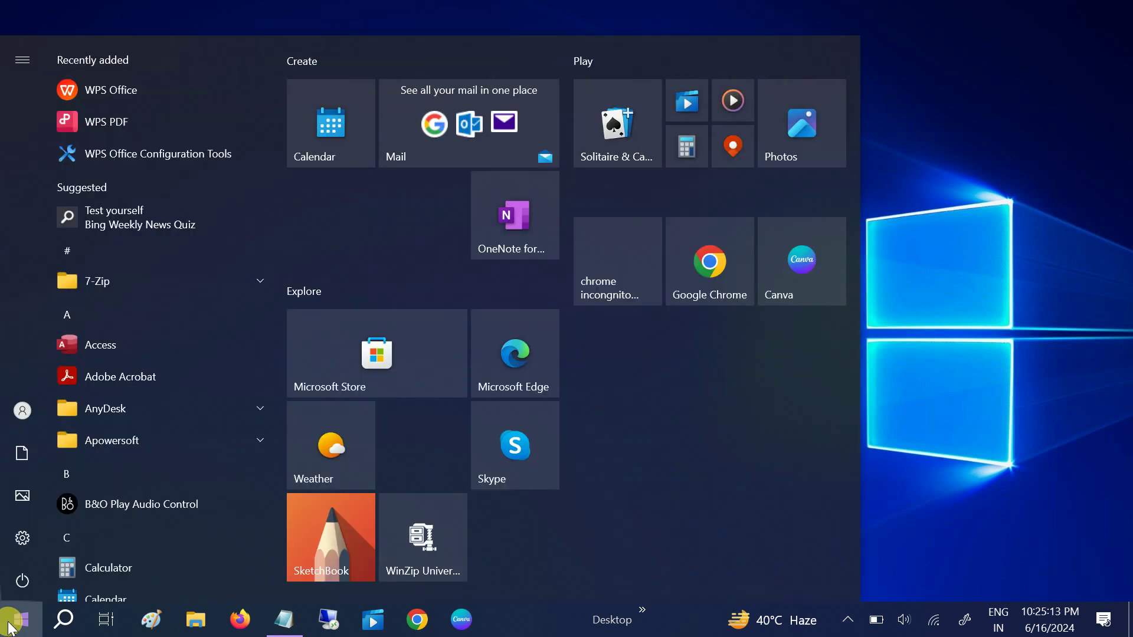
click(24, 538)
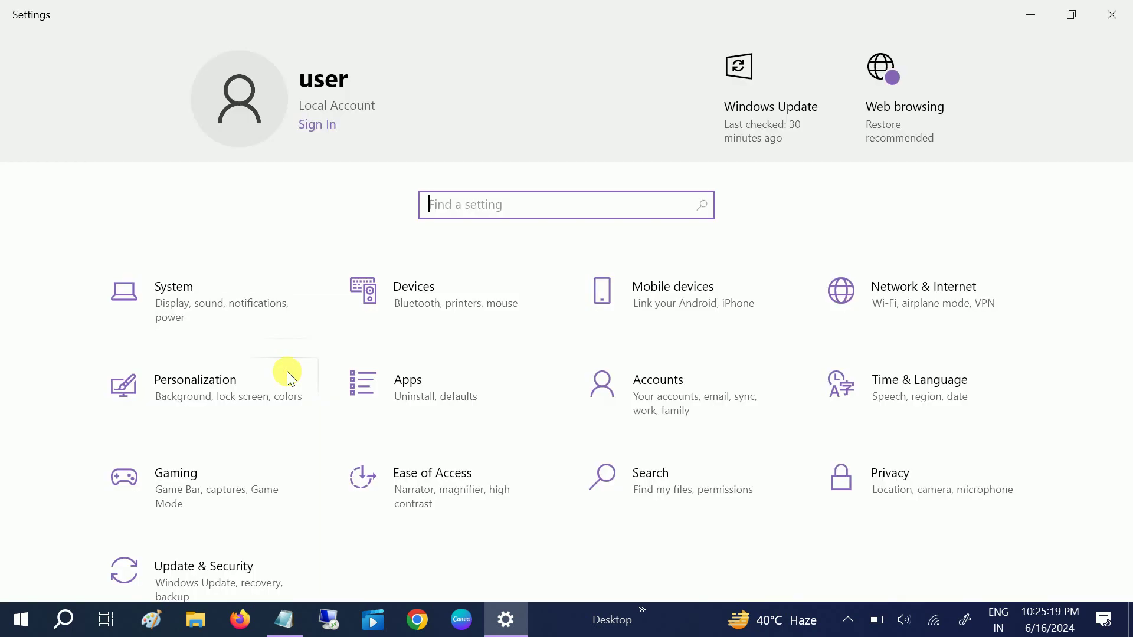
scroll(590, 413, down, 1)
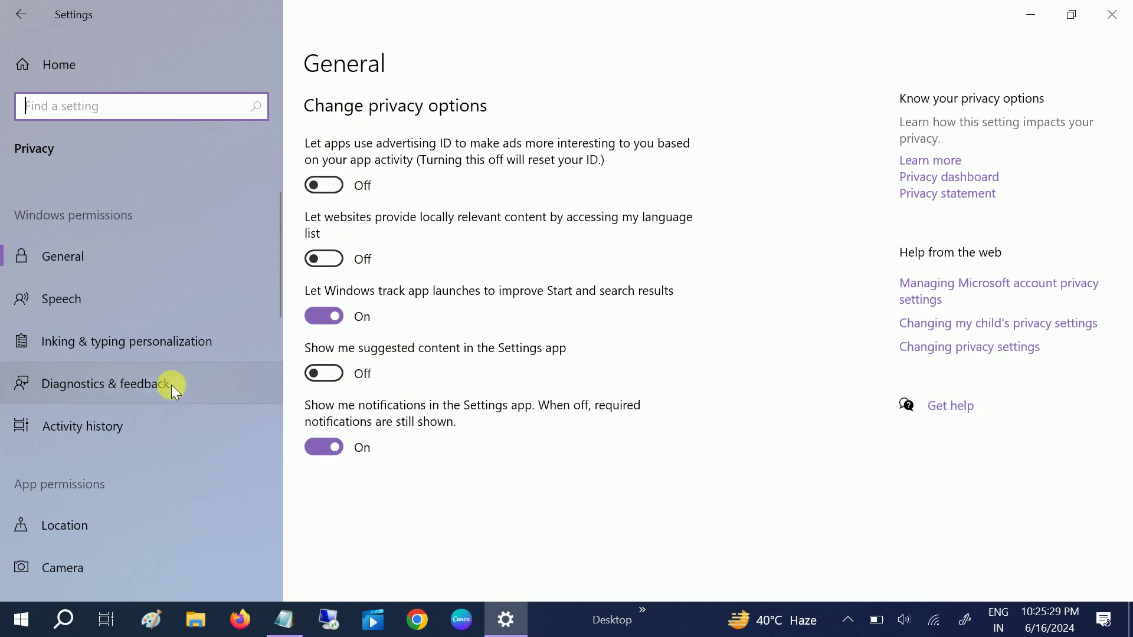
scroll(159, 387, down, 1)
scroll(162, 375, up, 1)
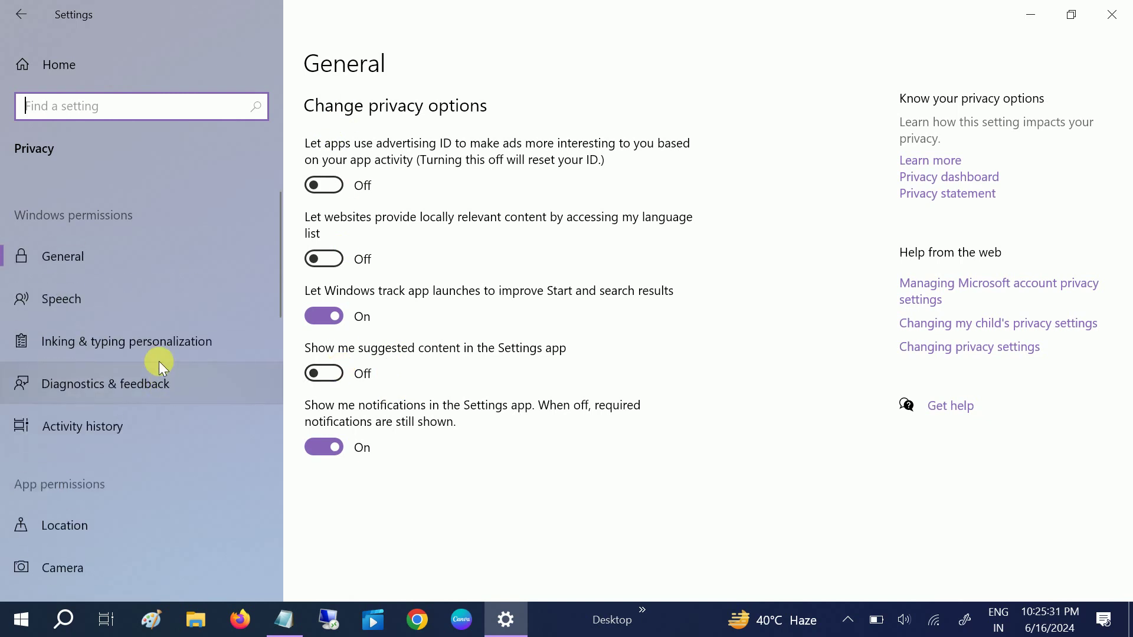
click(137, 293)
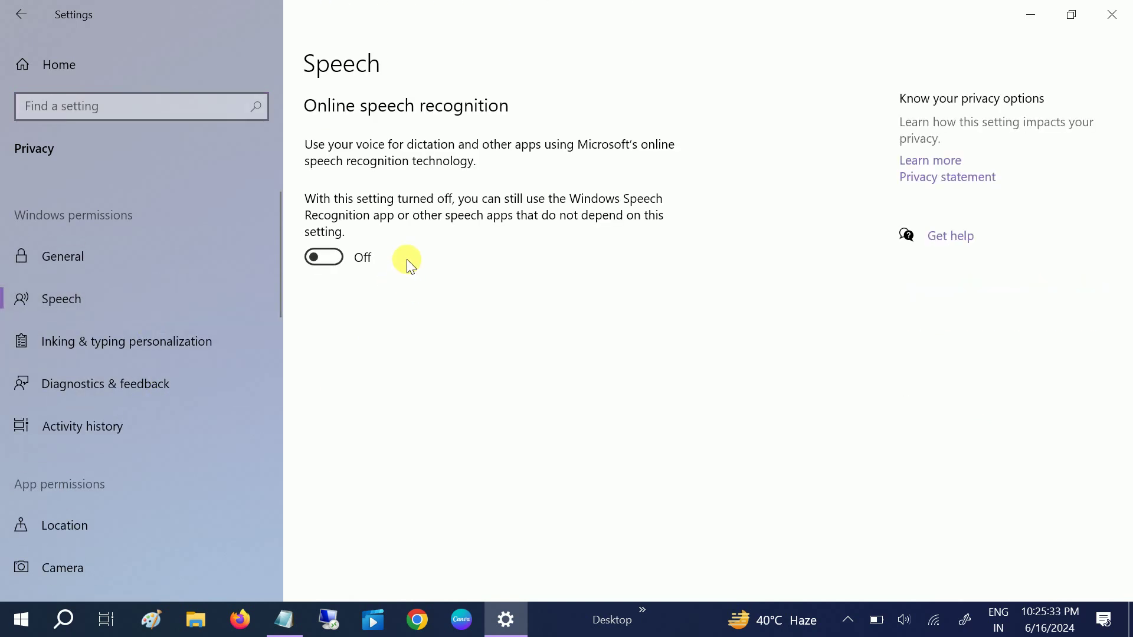
Step: Scroll through the Diagnostics & feedback privacy page, briefly visiting Inking & typing
click(122, 385)
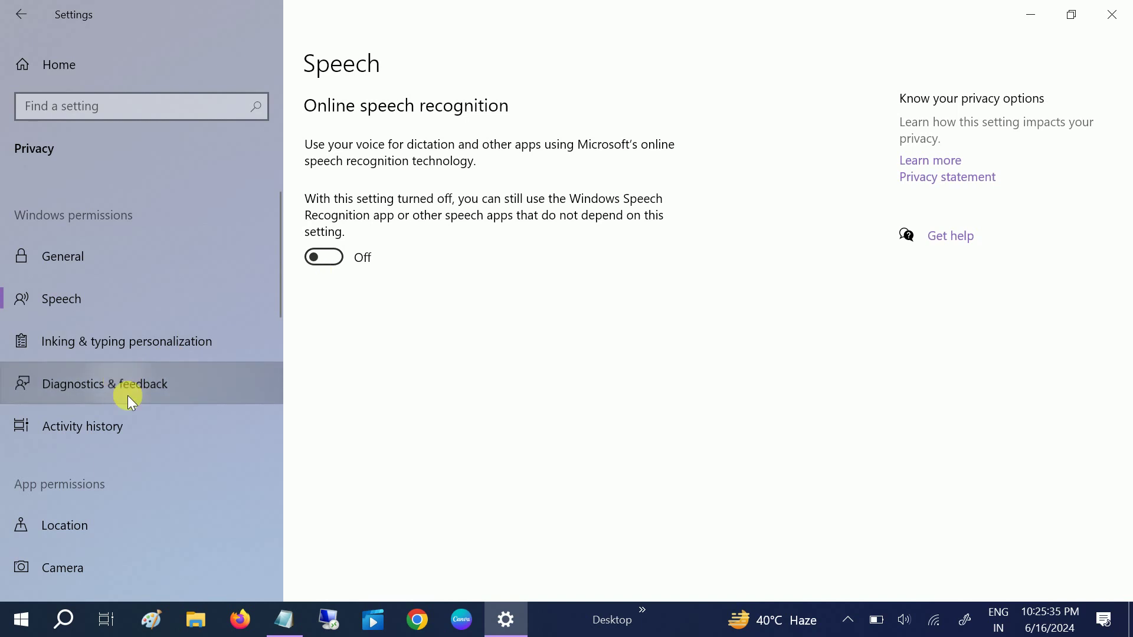
scroll(369, 215, down, 3)
scroll(339, 298, down, 2)
scroll(339, 296, down, 2)
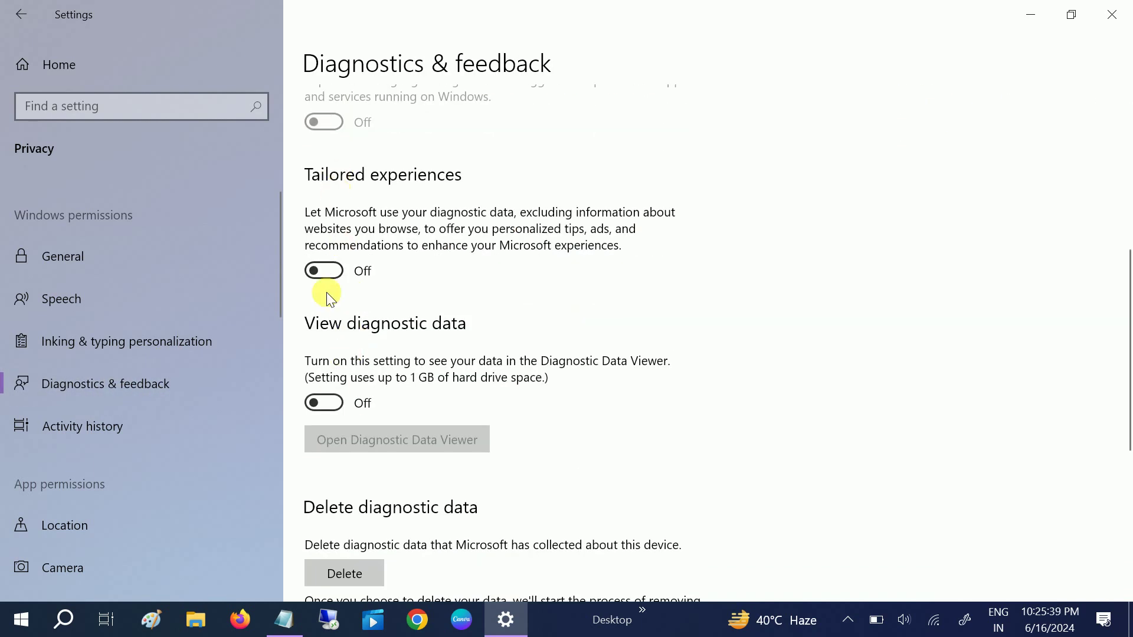
scroll(334, 407, down, 4)
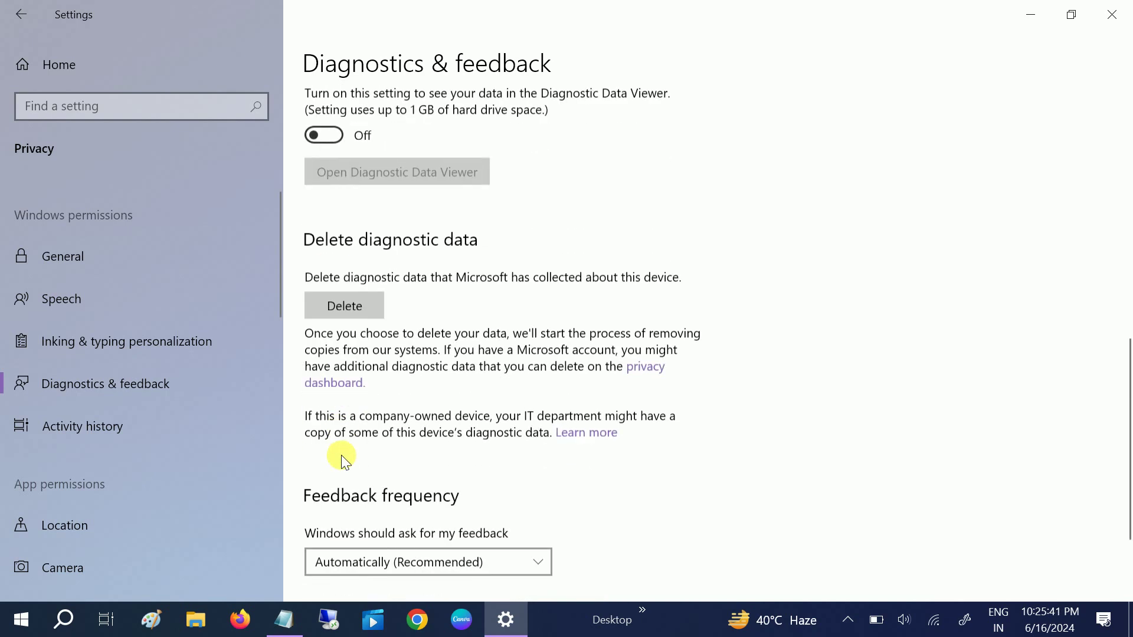
scroll(339, 354, down, 1)
scroll(342, 339, up, 1)
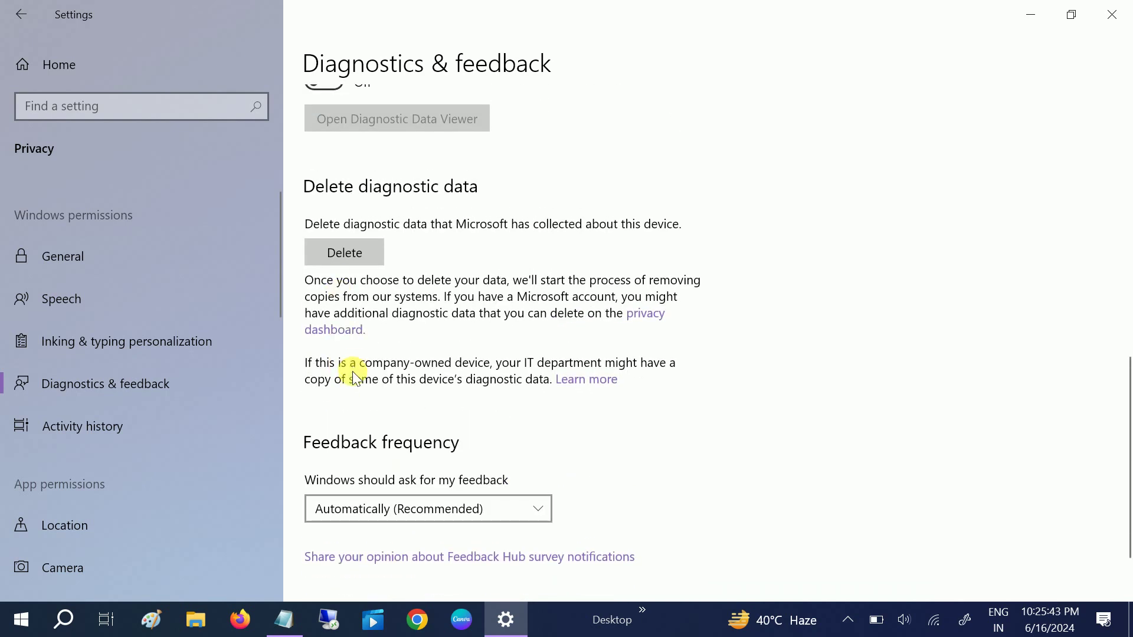
scroll(349, 330, down, 1)
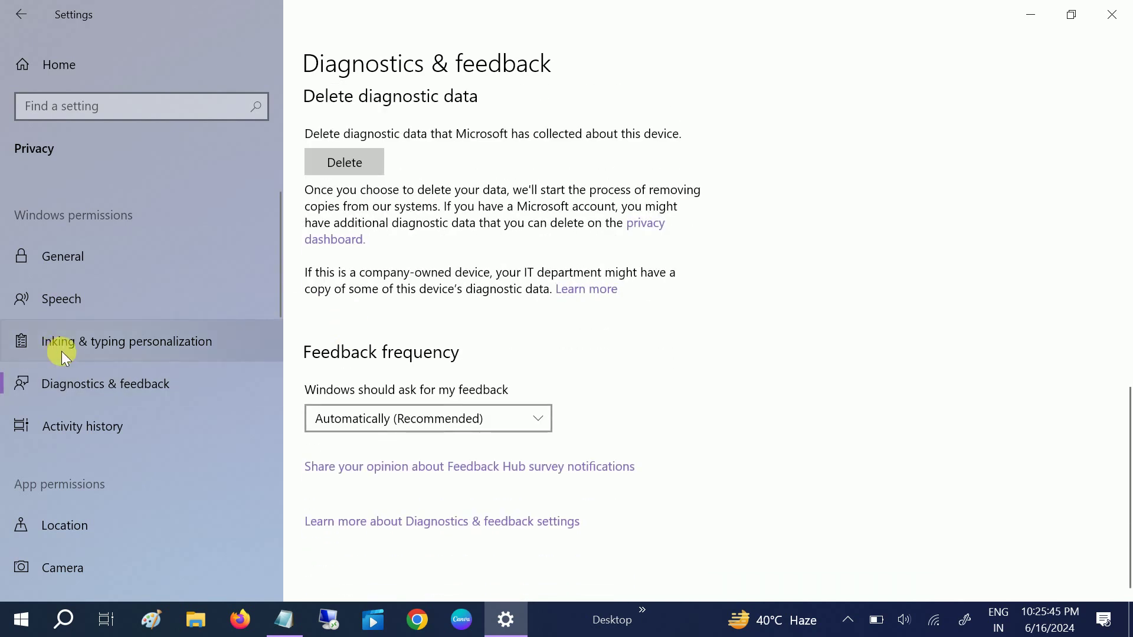
click(111, 348)
click(98, 377)
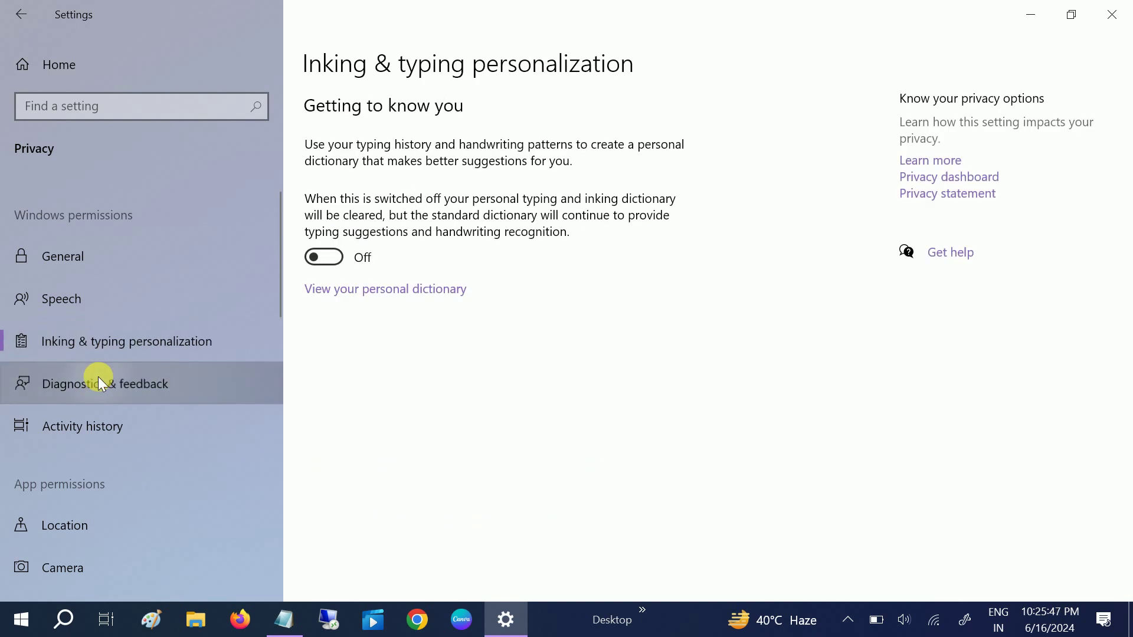
Step: Review the Activity history and Camera permission pages
click(96, 420)
scroll(111, 470, down, 2)
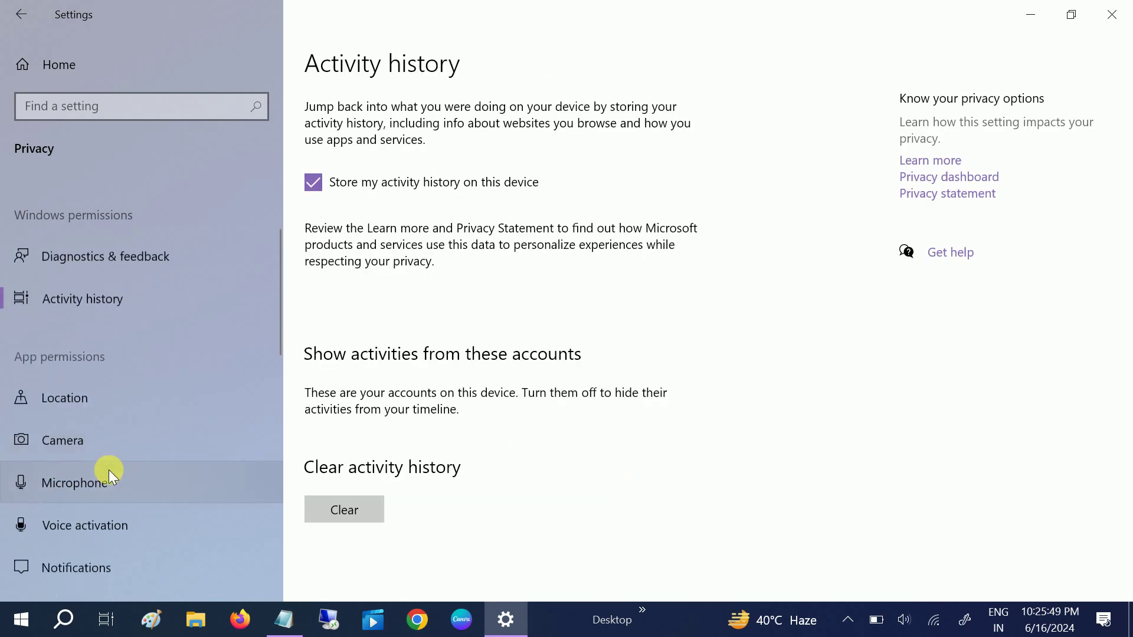
click(98, 438)
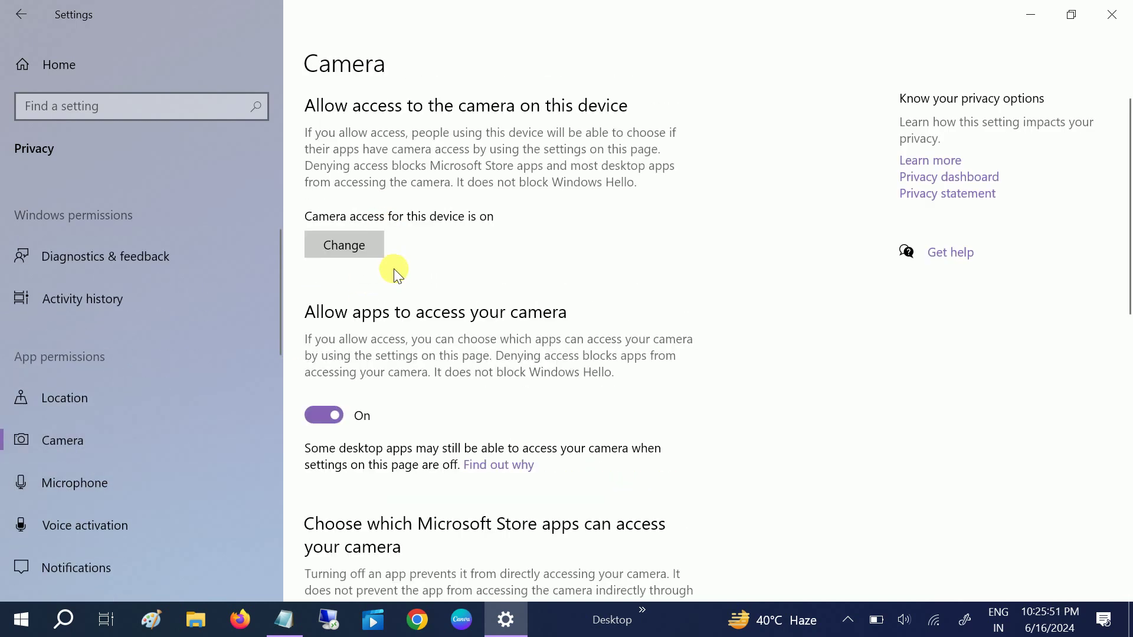
scroll(394, 267, down, 1)
scroll(347, 421, down, 5)
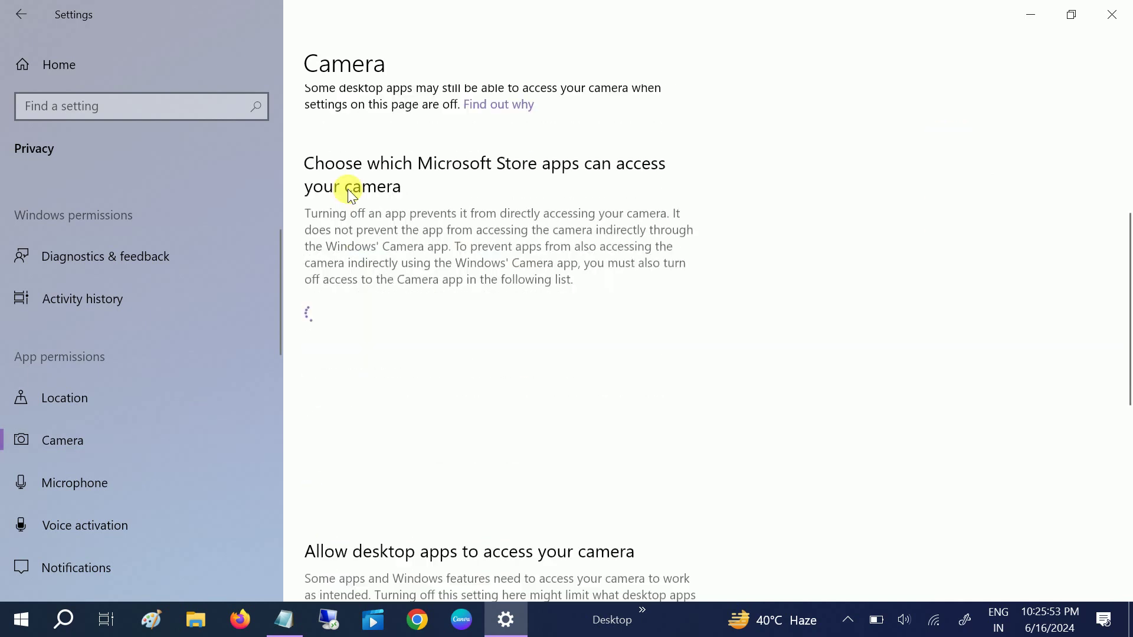
scroll(363, 274, up, 2)
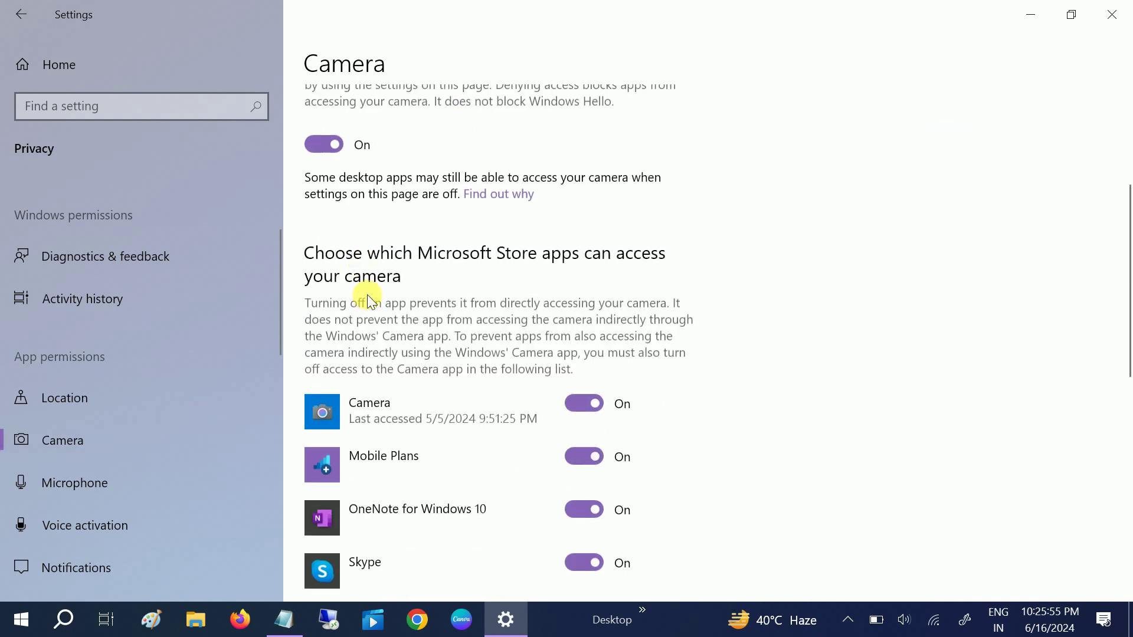
scroll(367, 295, down, 2)
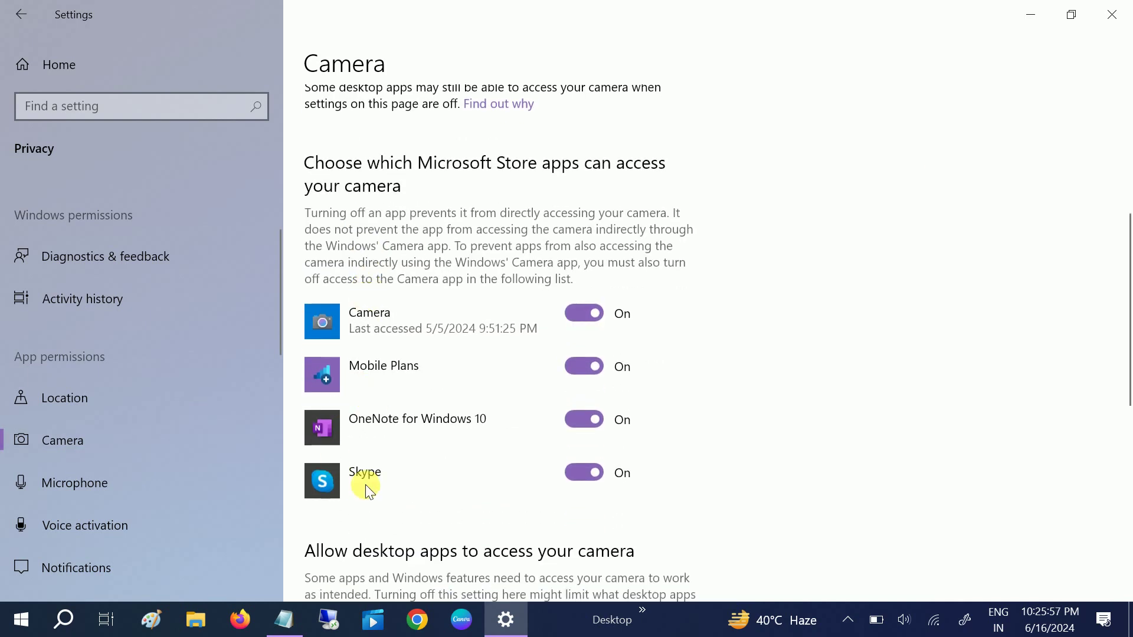
scroll(136, 461, down, 2)
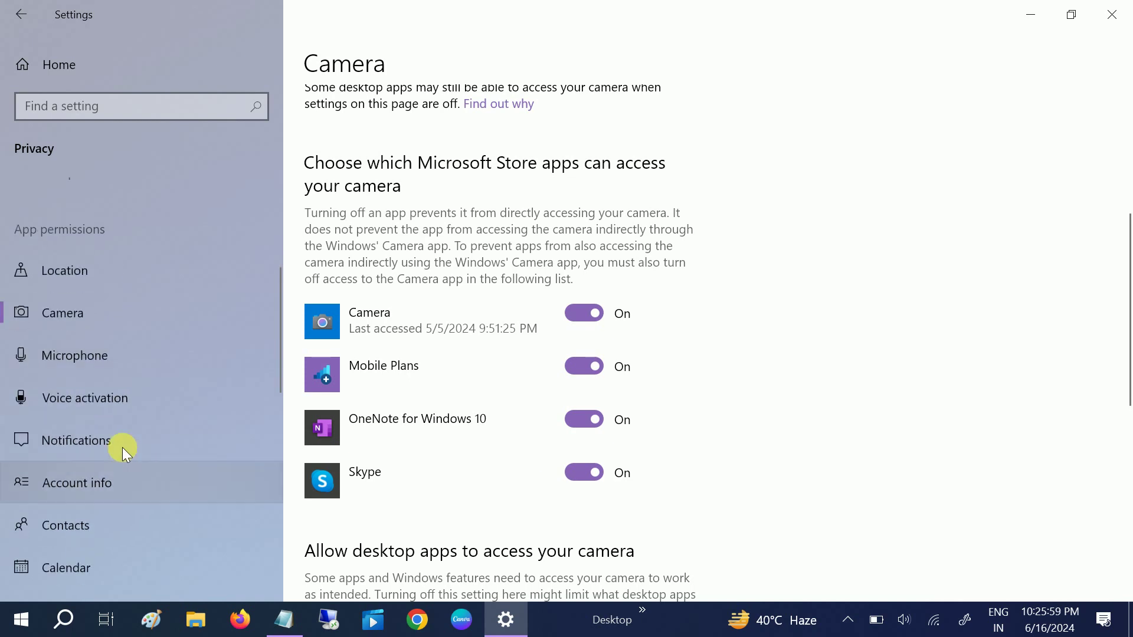
Step: Review the Microphone, Notifications and Account info permission pages
click(129, 371)
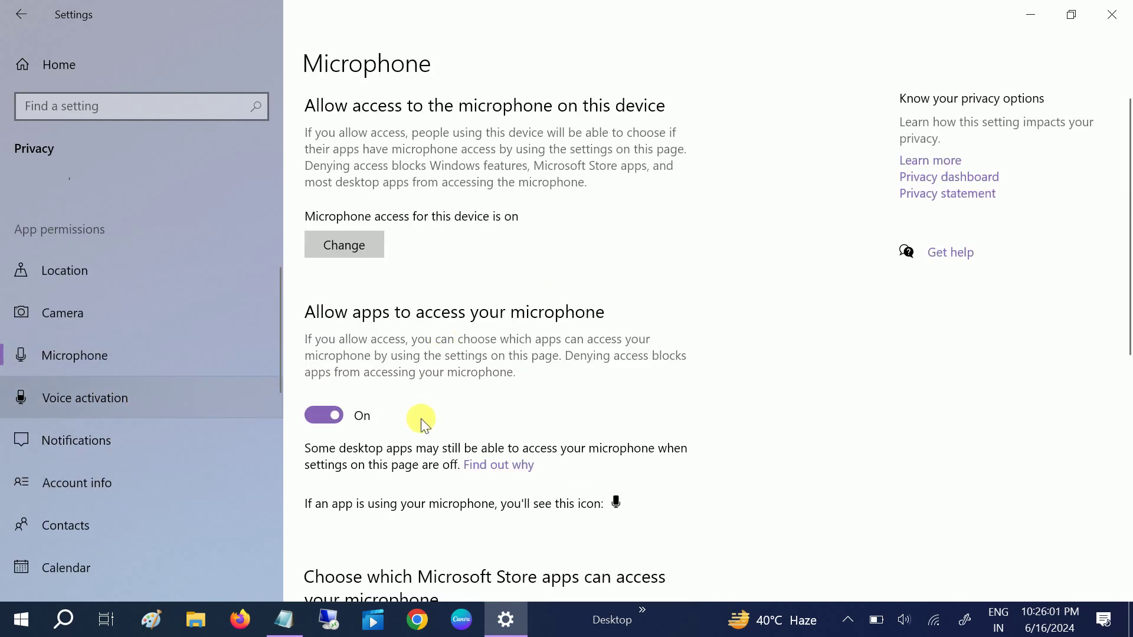
scroll(420, 418, down, 5)
click(112, 441)
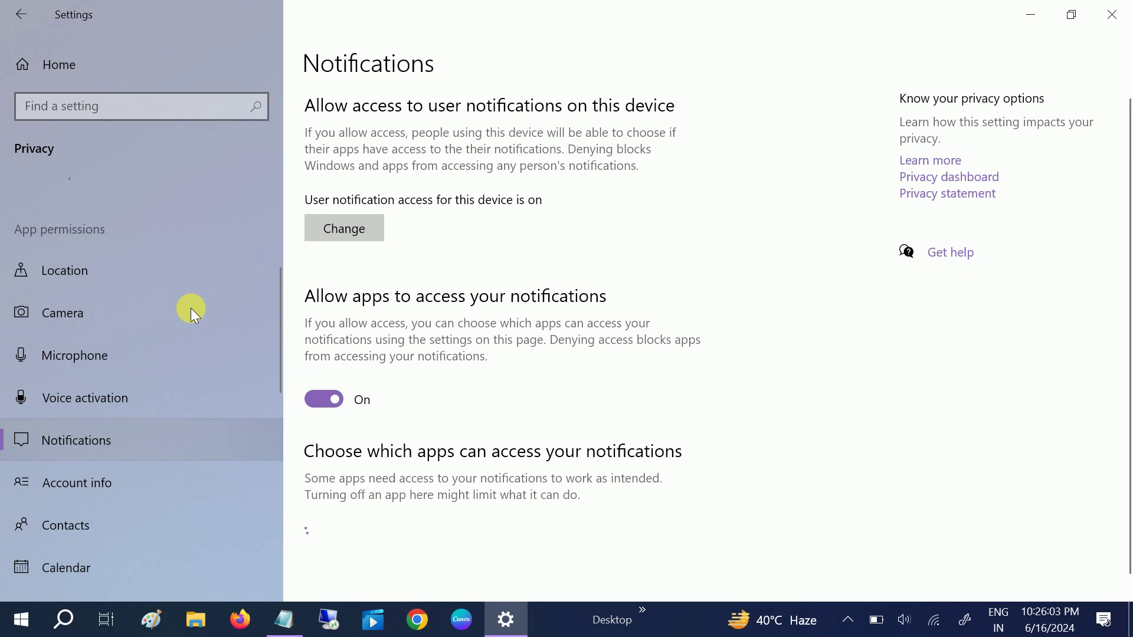
scroll(406, 387, down, 1)
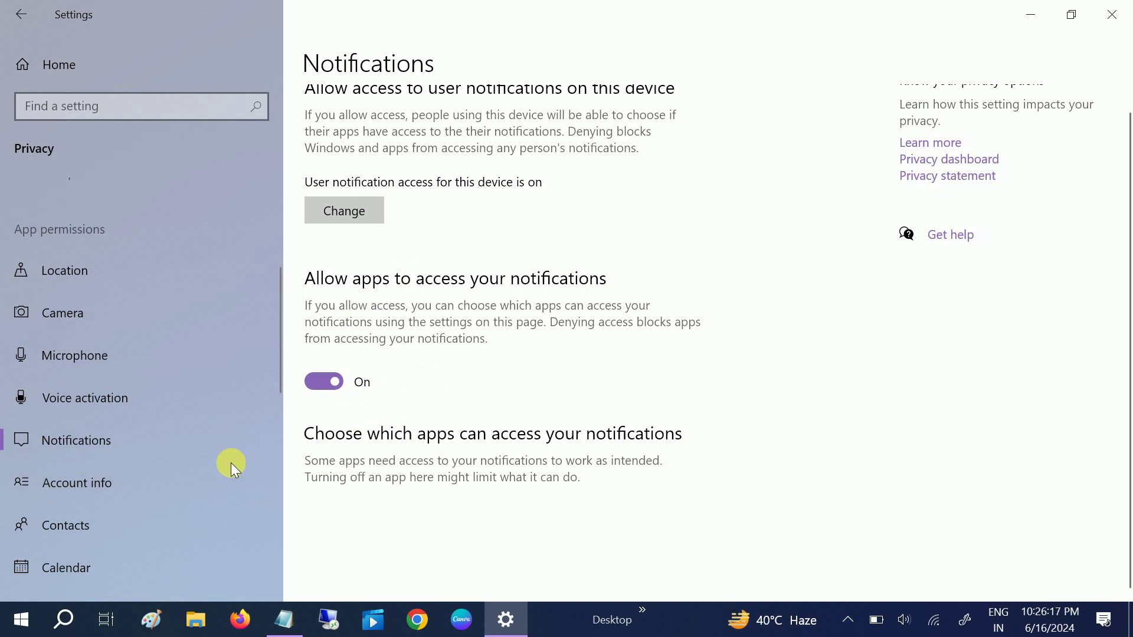
click(91, 472)
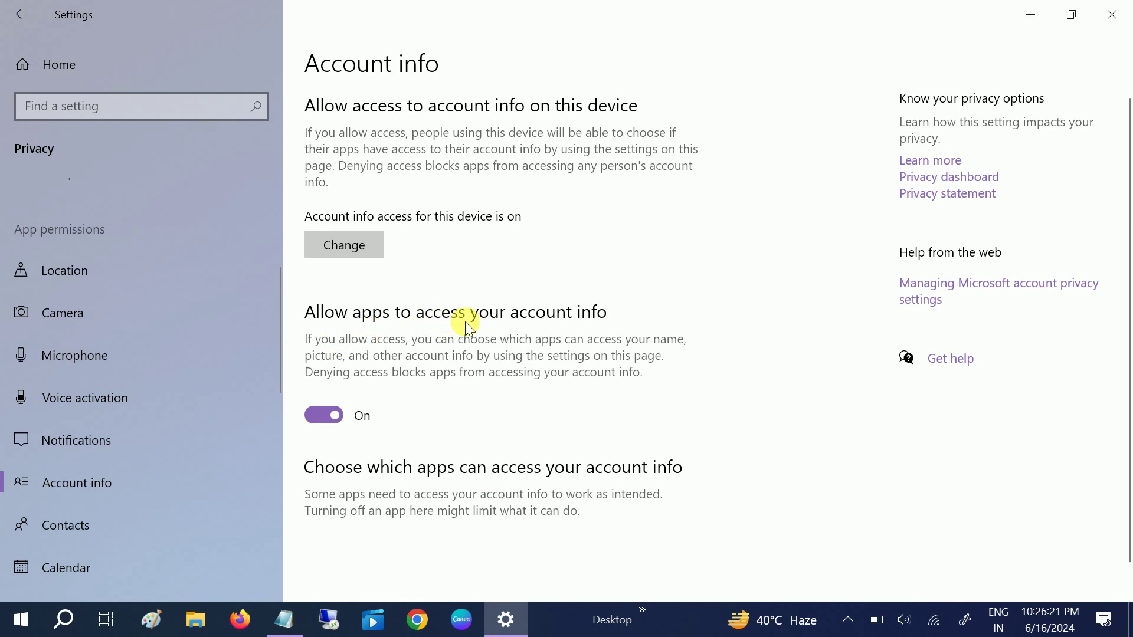
Step: Turn off apps' access to Contacts
scroll(609, 323, down, 1)
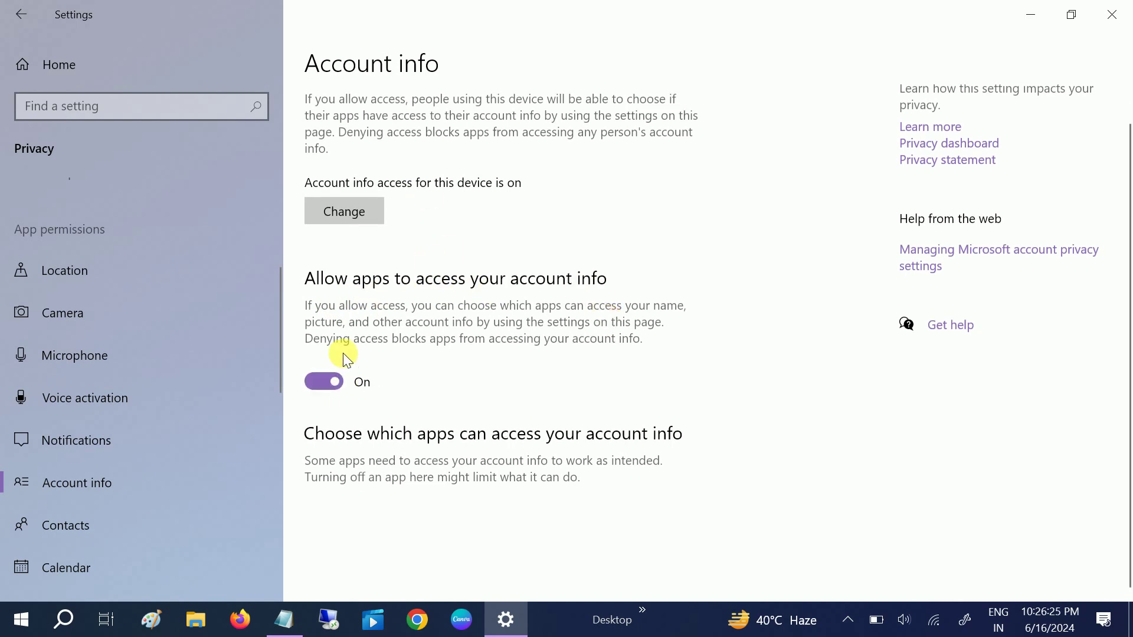
click(96, 516)
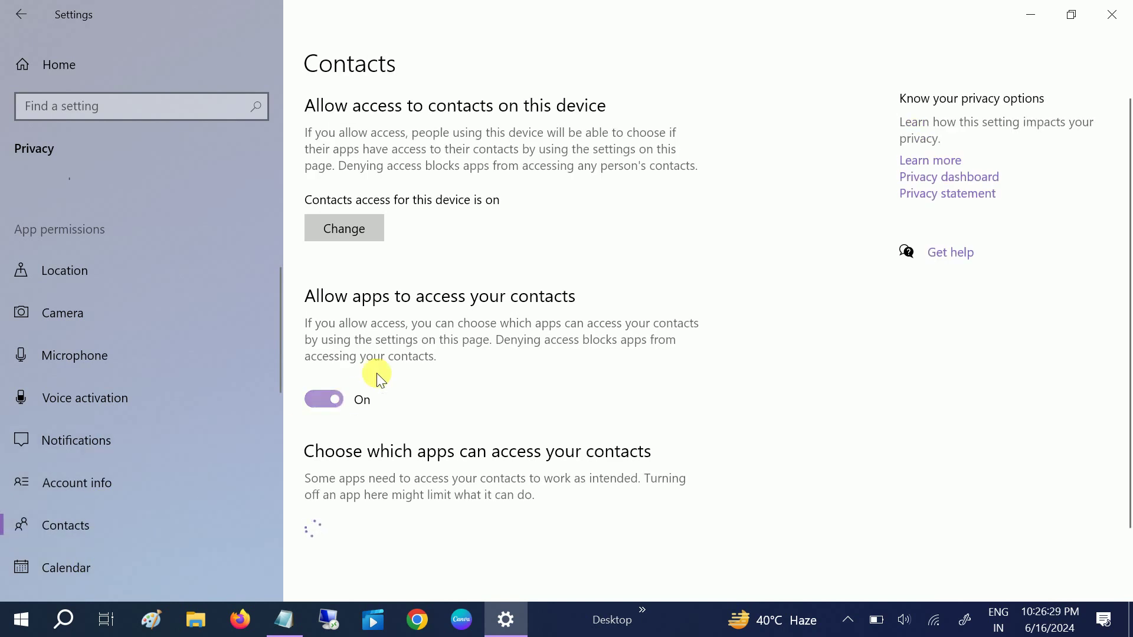
click(344, 412)
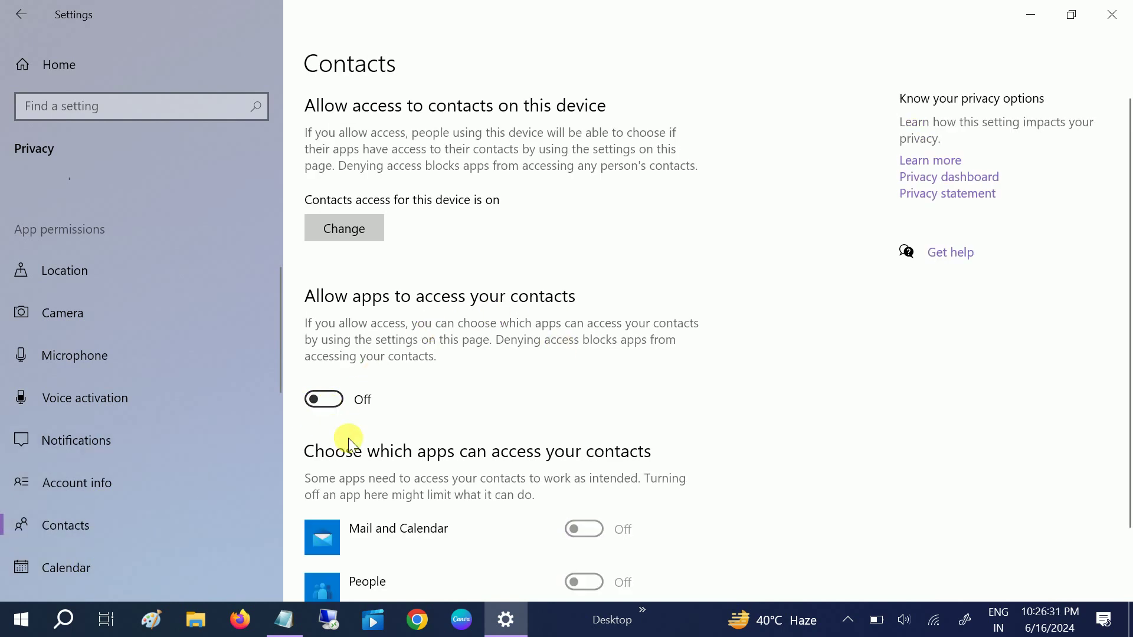
scroll(483, 425, down, 2)
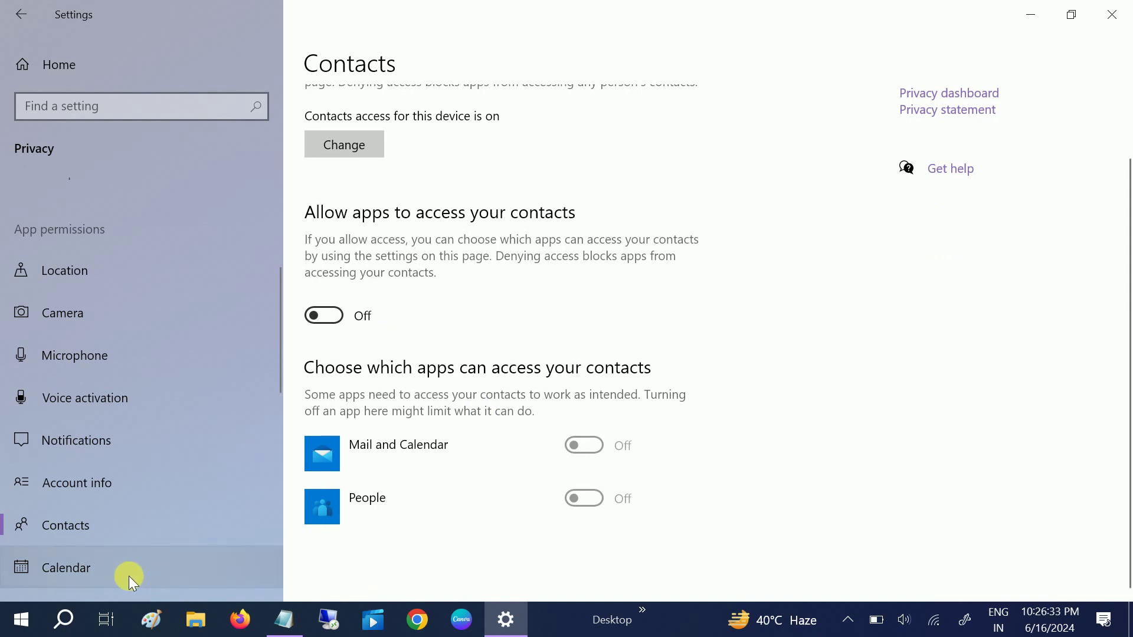
Step: Switch 'Allow apps to access your calendar' to Off on the Calendar page
click(197, 546)
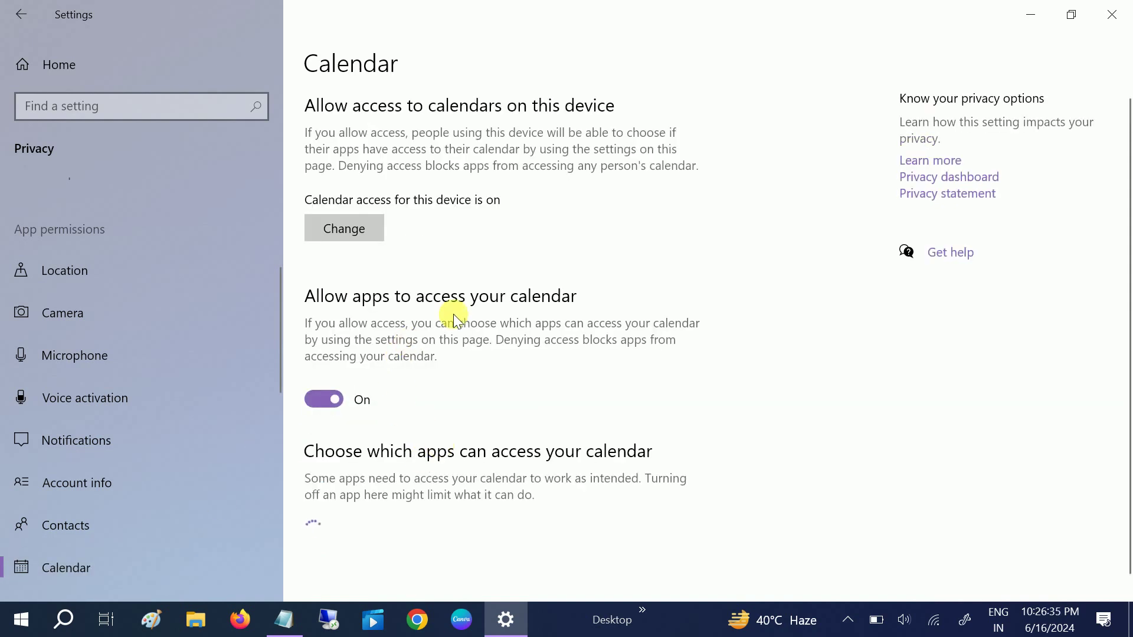
scroll(478, 409, down, 1)
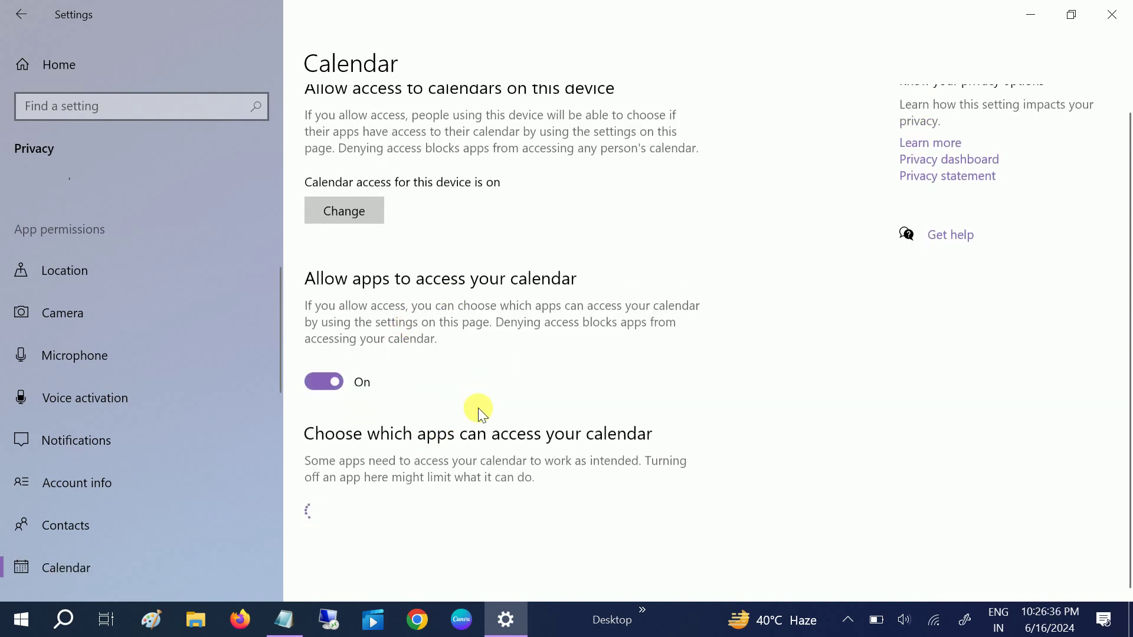
click(332, 380)
scroll(204, 479, down, 3)
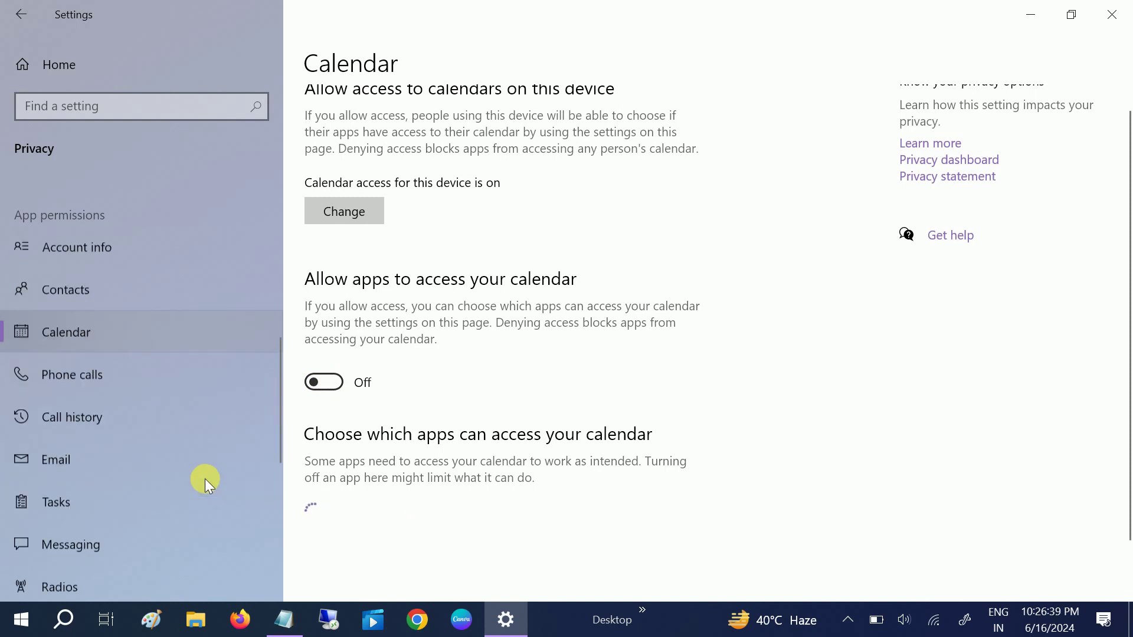
scroll(204, 478, down, 2)
scroll(471, 454, down, 1)
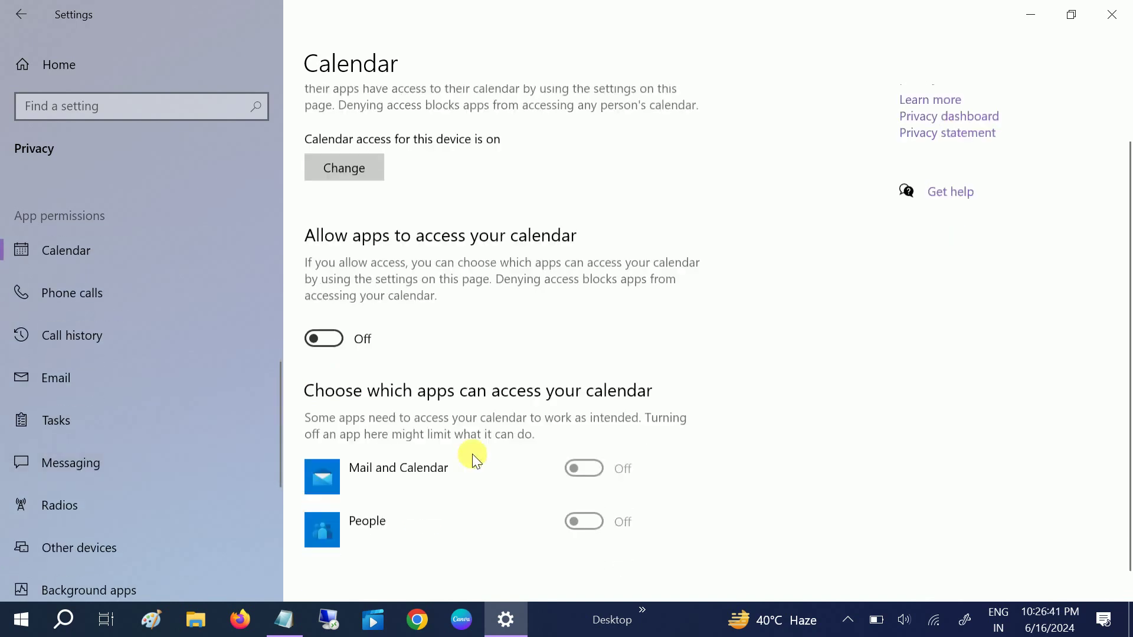
scroll(472, 454, down, 1)
scroll(114, 519, down, 3)
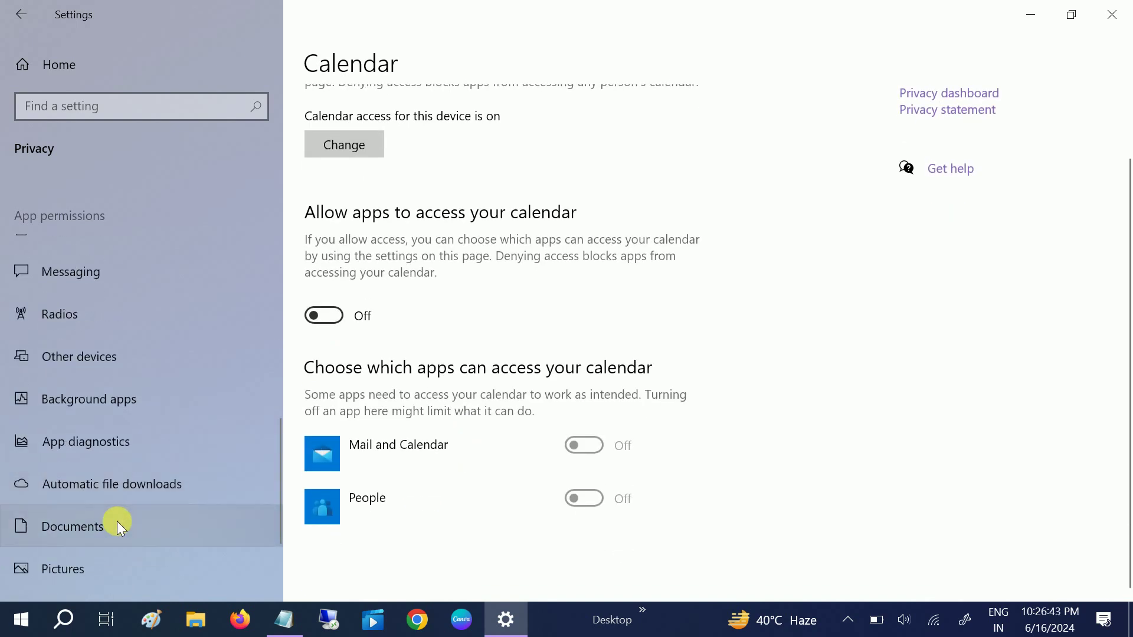
click(132, 416)
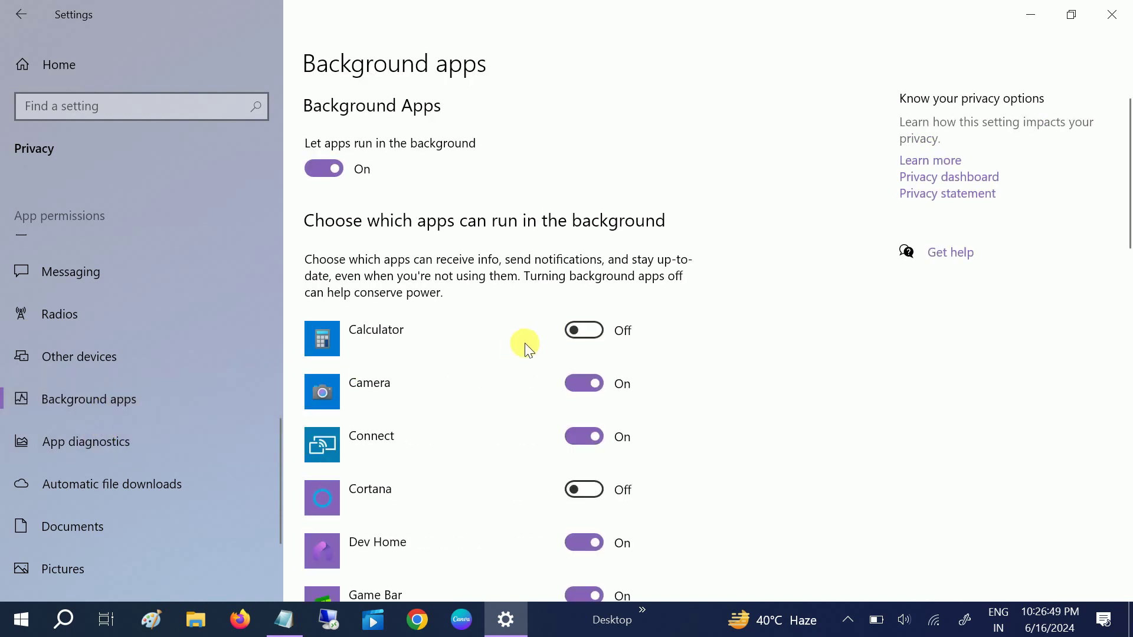
Step: Stop Connect and Dev Home from running in the background
scroll(500, 349, down, 2)
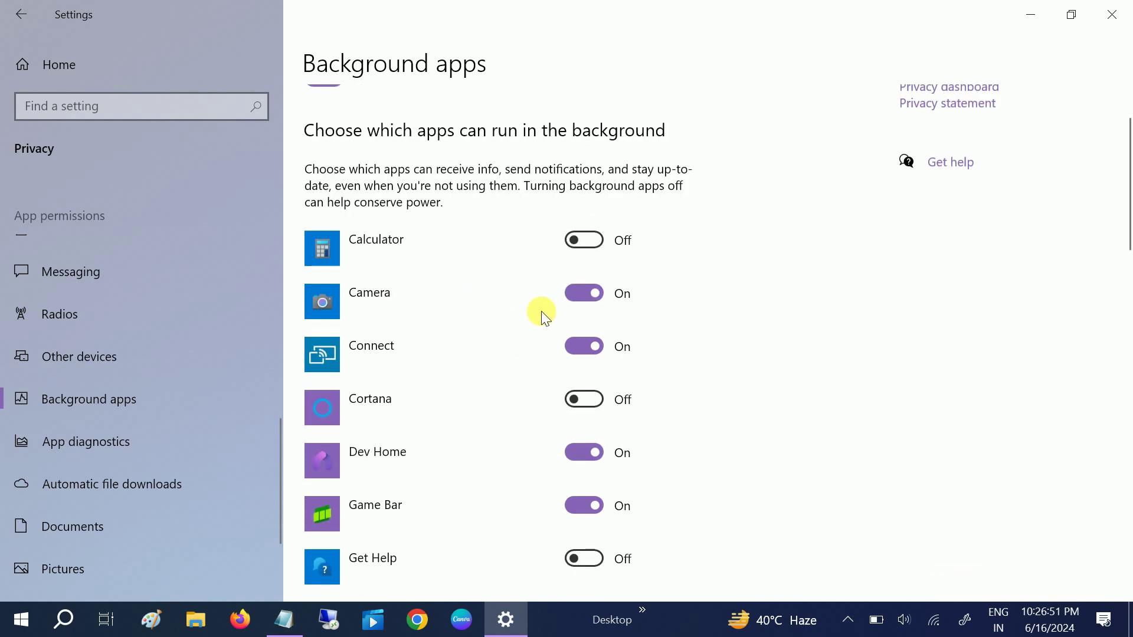
click(587, 345)
drag(579, 360, 589, 349)
scroll(487, 388, down, 2)
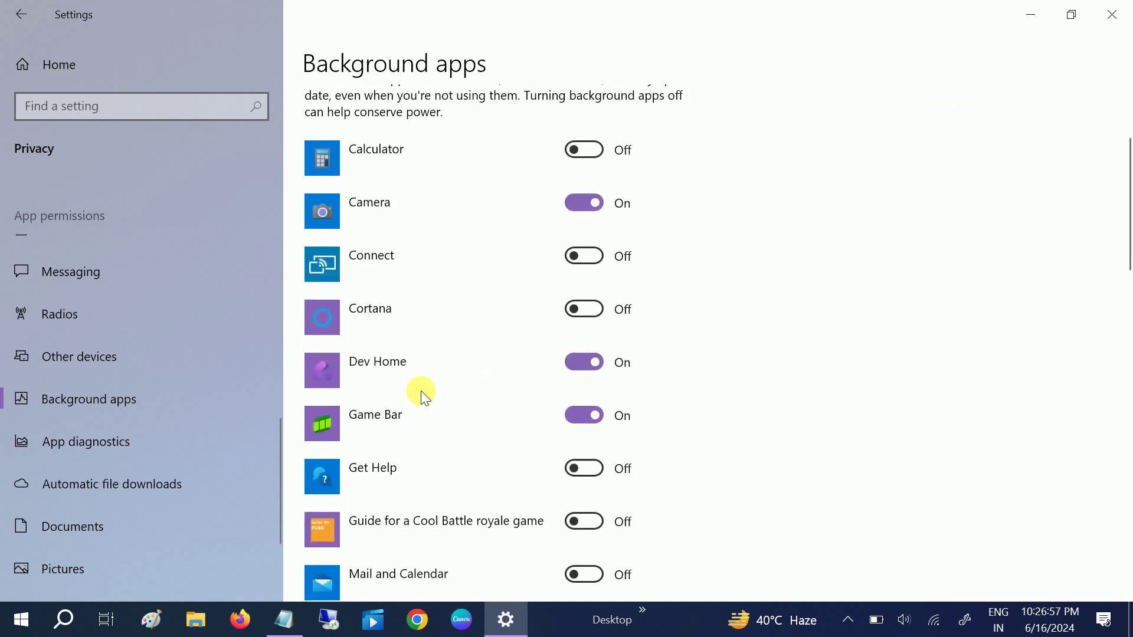
drag(494, 434, 442, 442)
scroll(448, 440, down, 6)
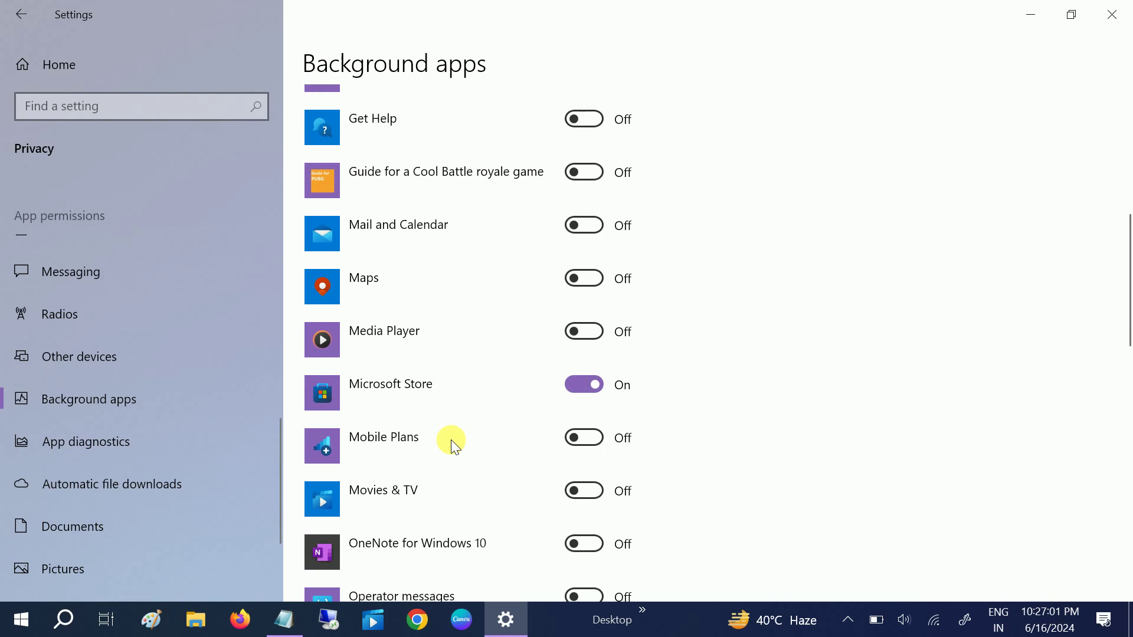
scroll(451, 440, down, 2)
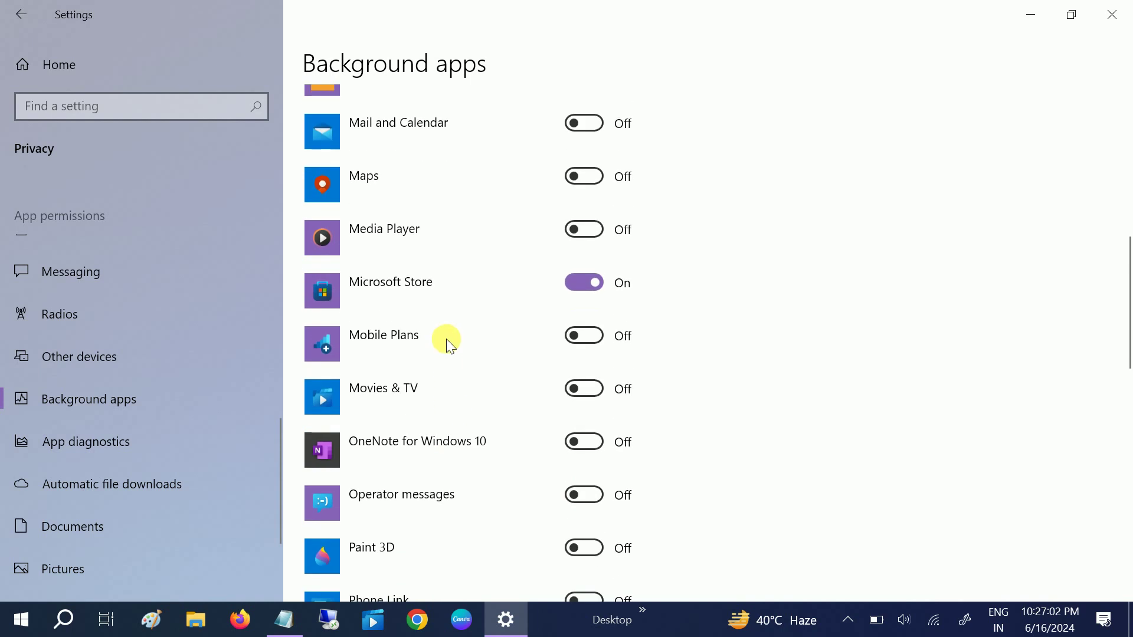
Step: Stop Microsoft Store, WPS Office and Windows Feature Experience Pack running in the background
click(579, 285)
scroll(423, 417, down, 5)
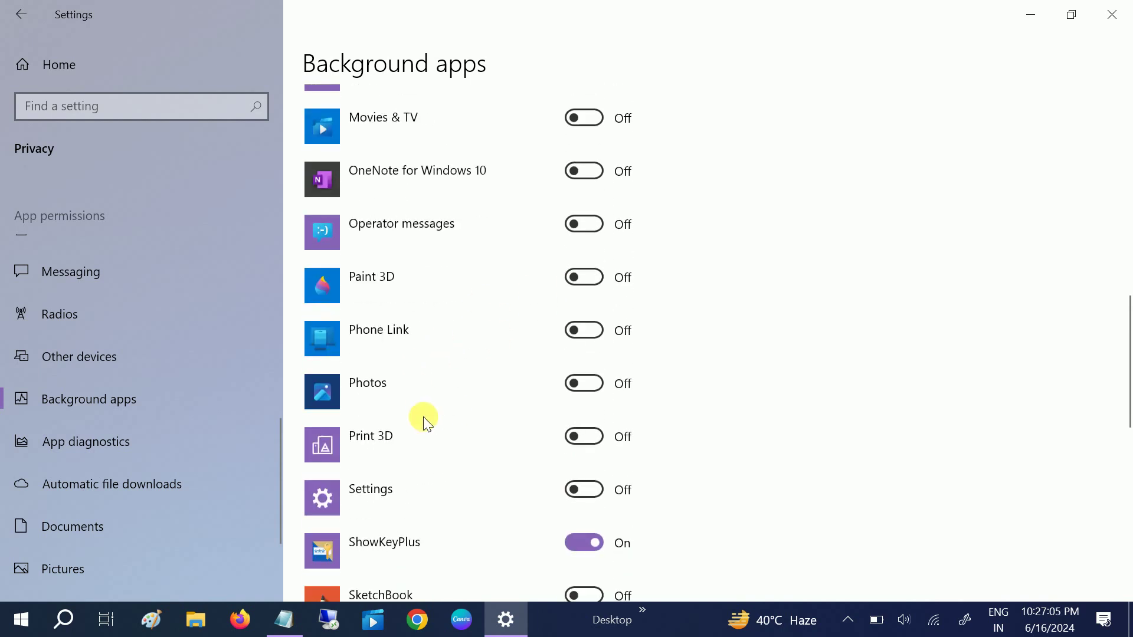
scroll(423, 417, down, 3)
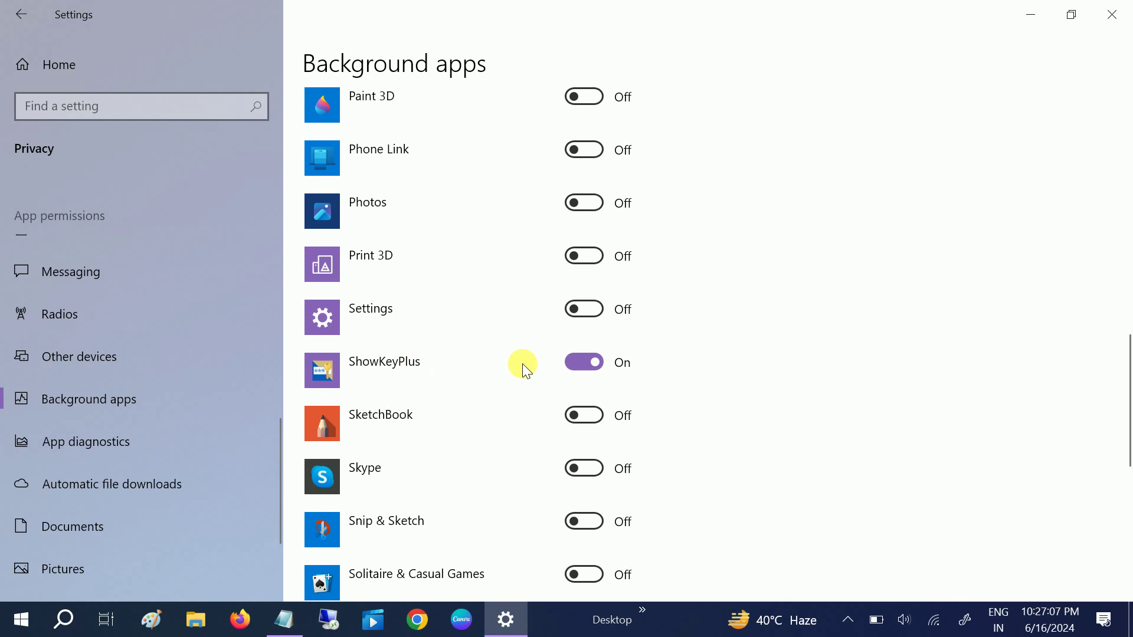
scroll(437, 419, down, 5)
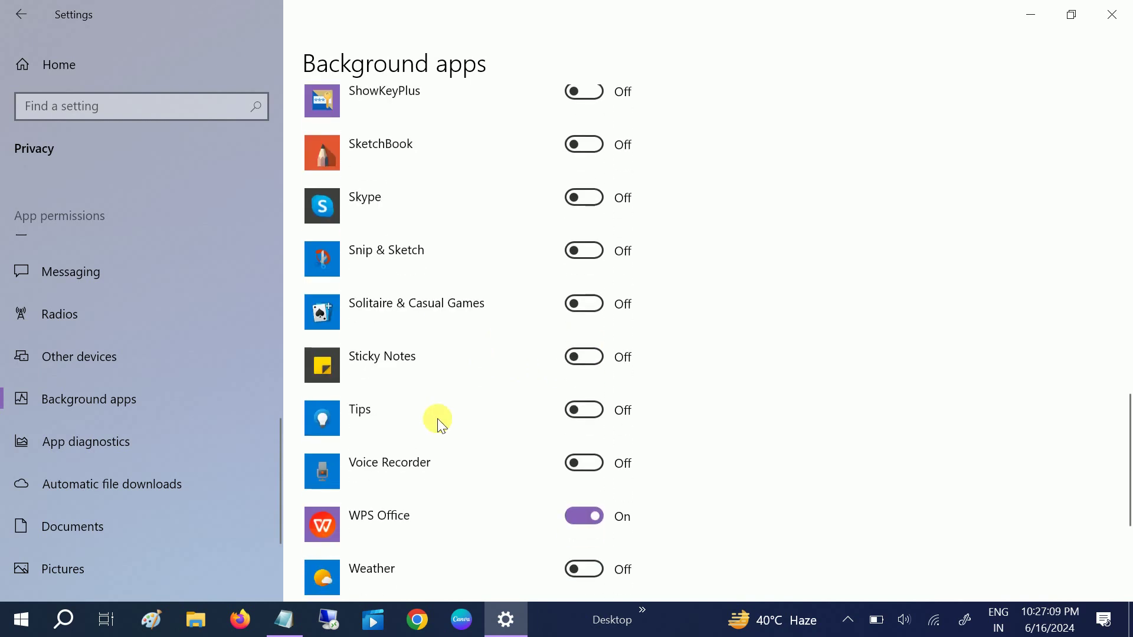
click(568, 512)
scroll(460, 454, down, 5)
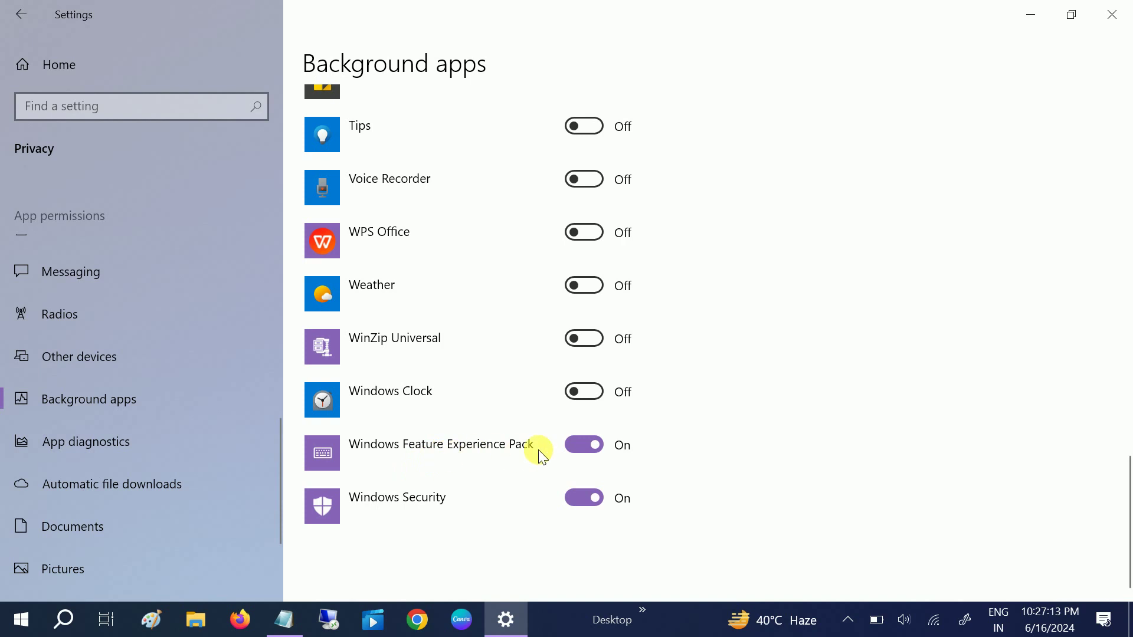
click(592, 451)
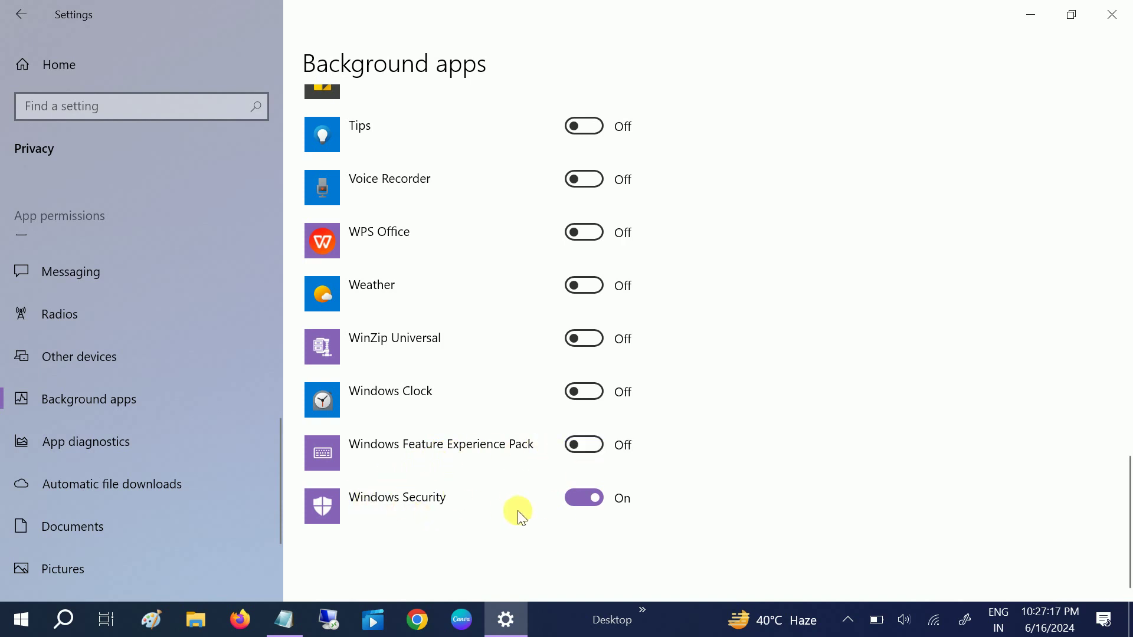
Step: Look over the Pictures, Videos and File system permission pages, then close Settings
scroll(519, 490, up, 15)
scroll(519, 486, up, 7)
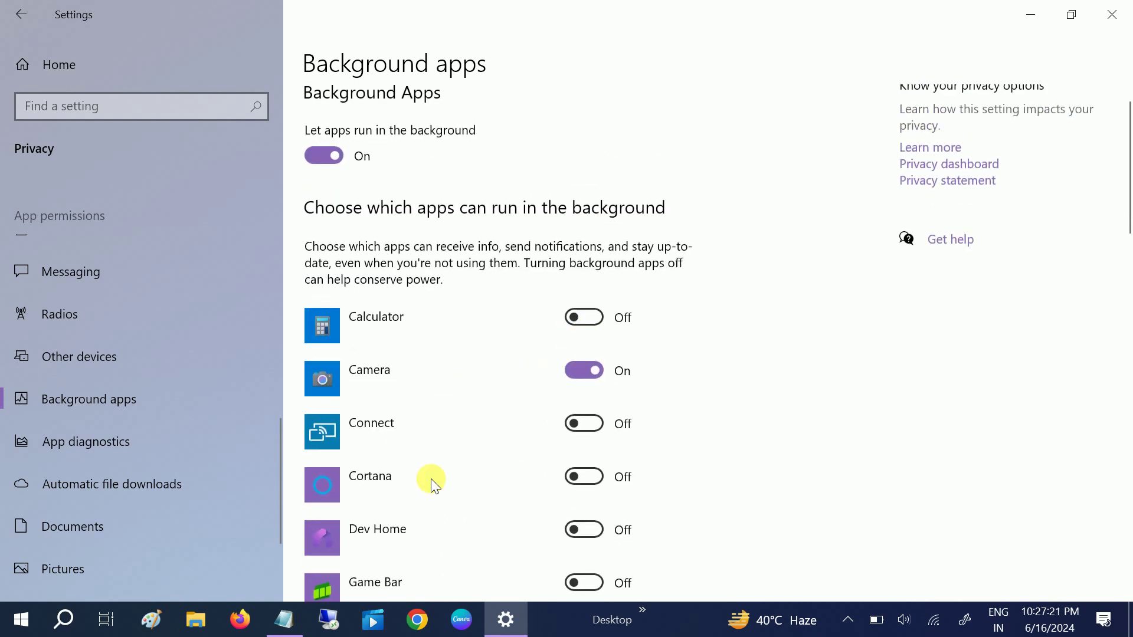
scroll(228, 472, down, 3)
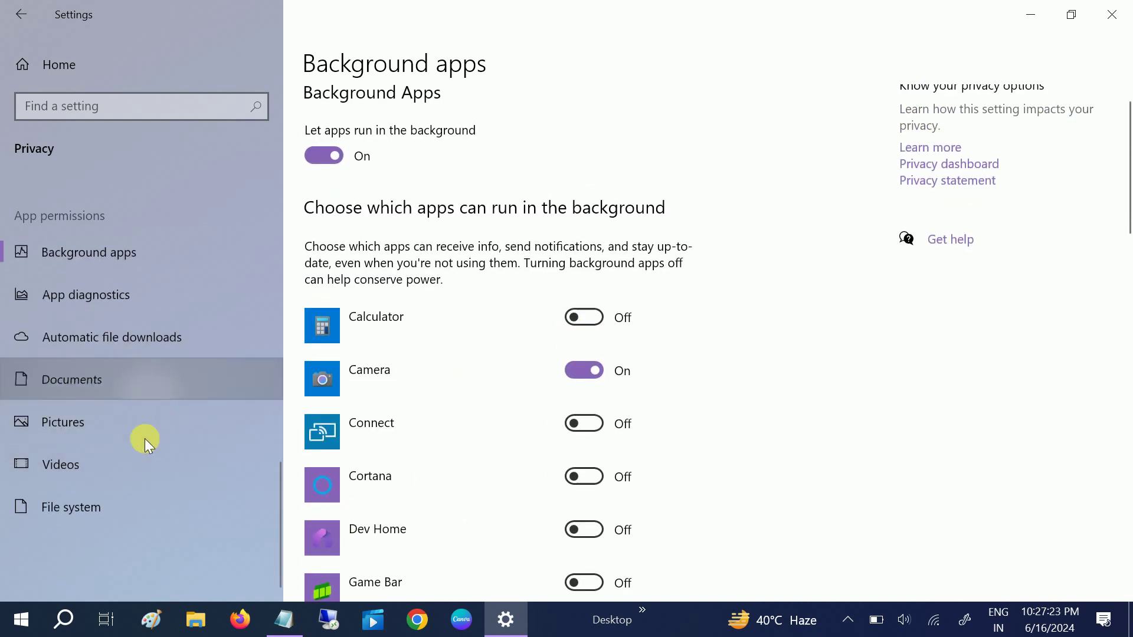
click(122, 438)
click(117, 467)
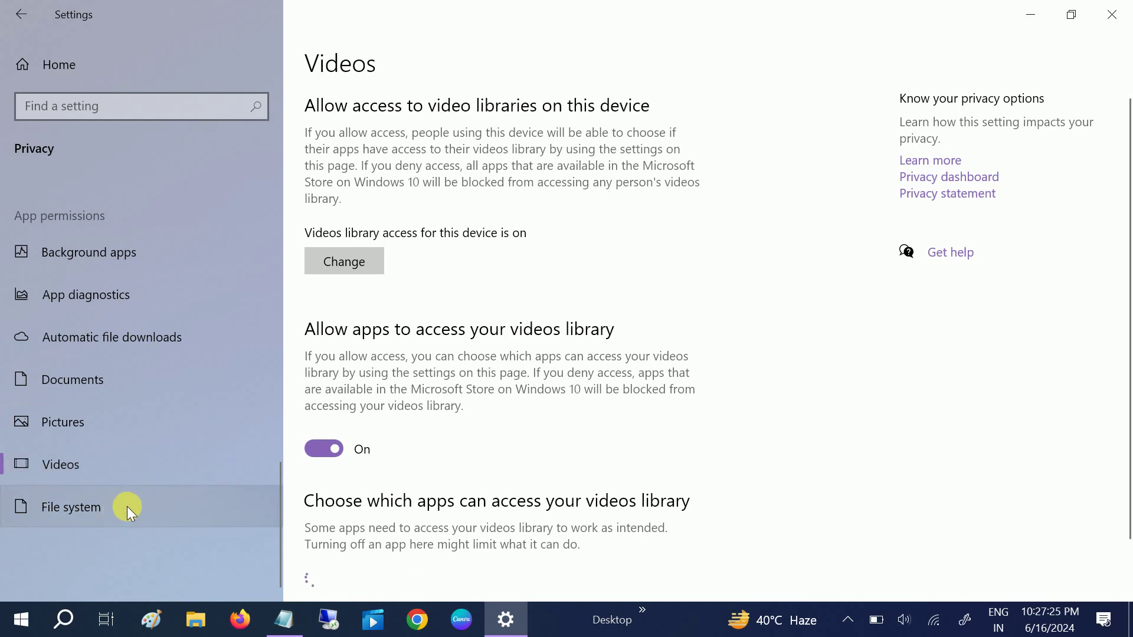
click(115, 504)
scroll(407, 492, down, 1)
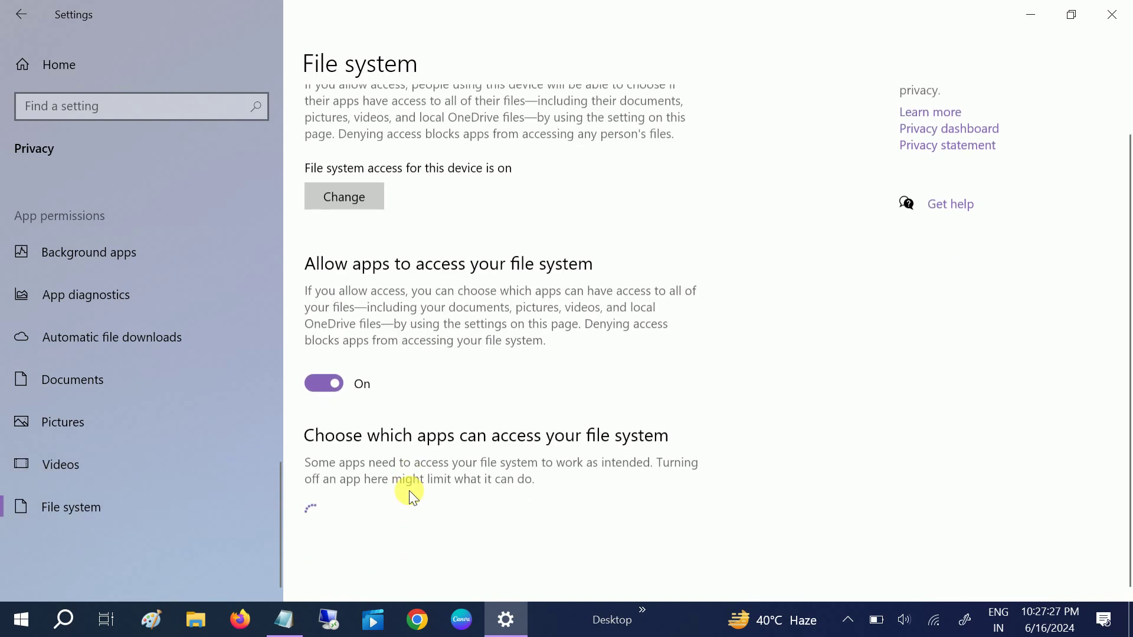
scroll(129, 323, up, 10)
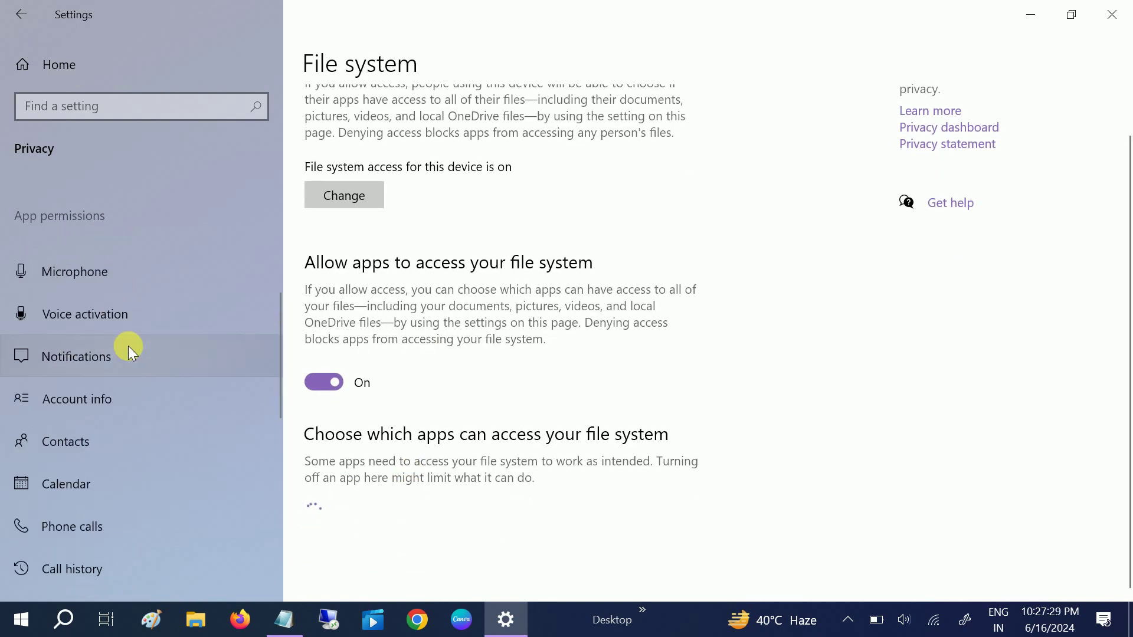
scroll(129, 346, up, 5)
click(1111, 14)
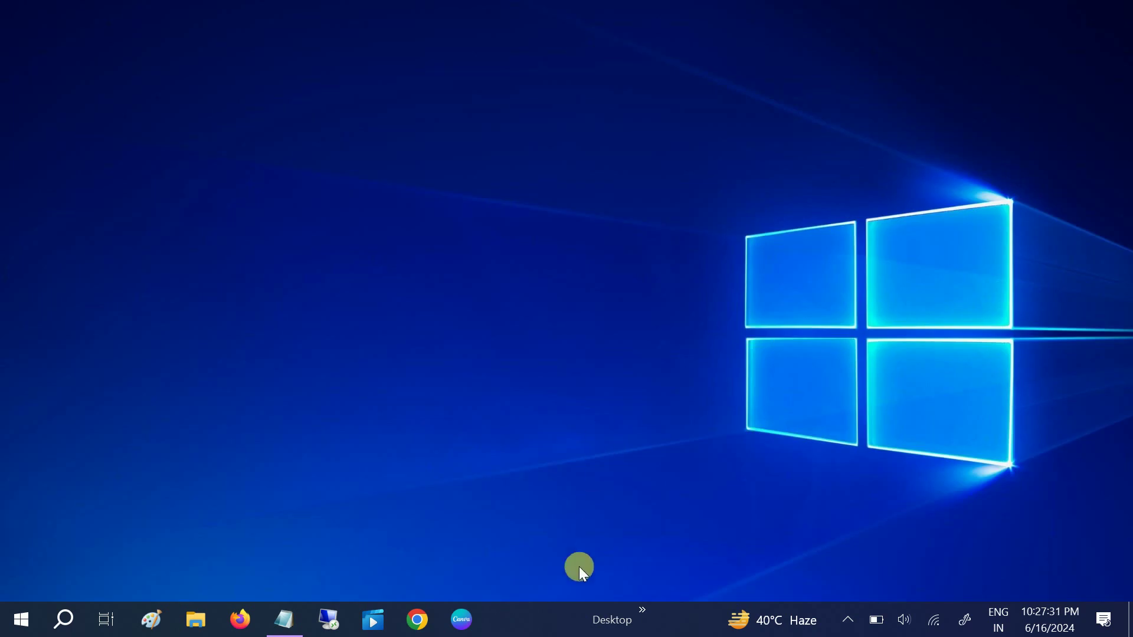
right_click(531, 611)
click(624, 528)
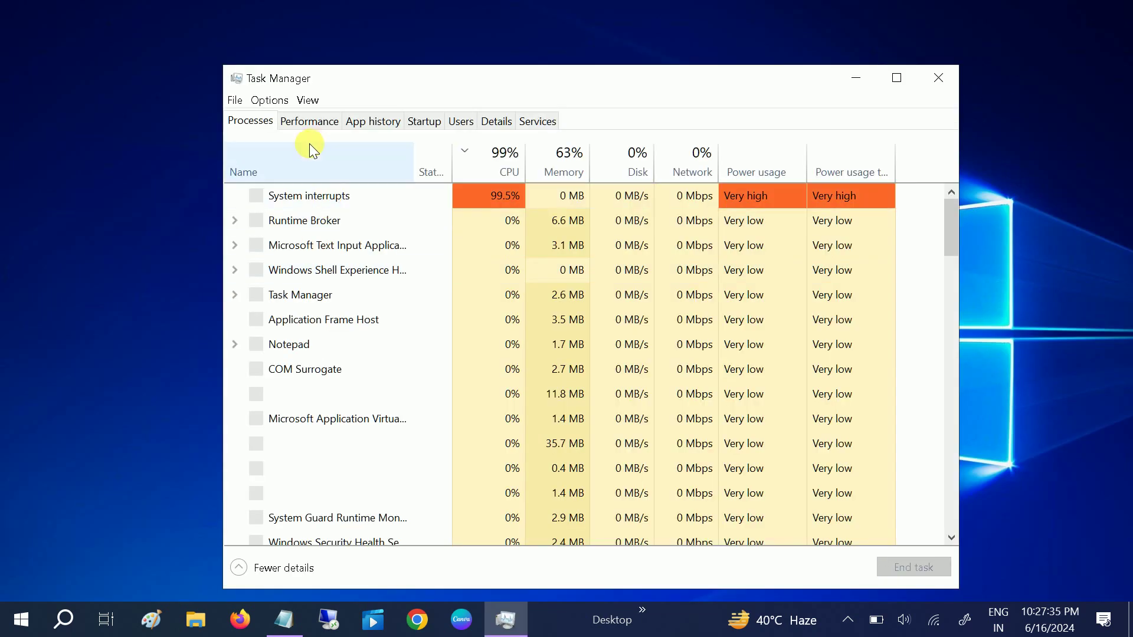
click(896, 78)
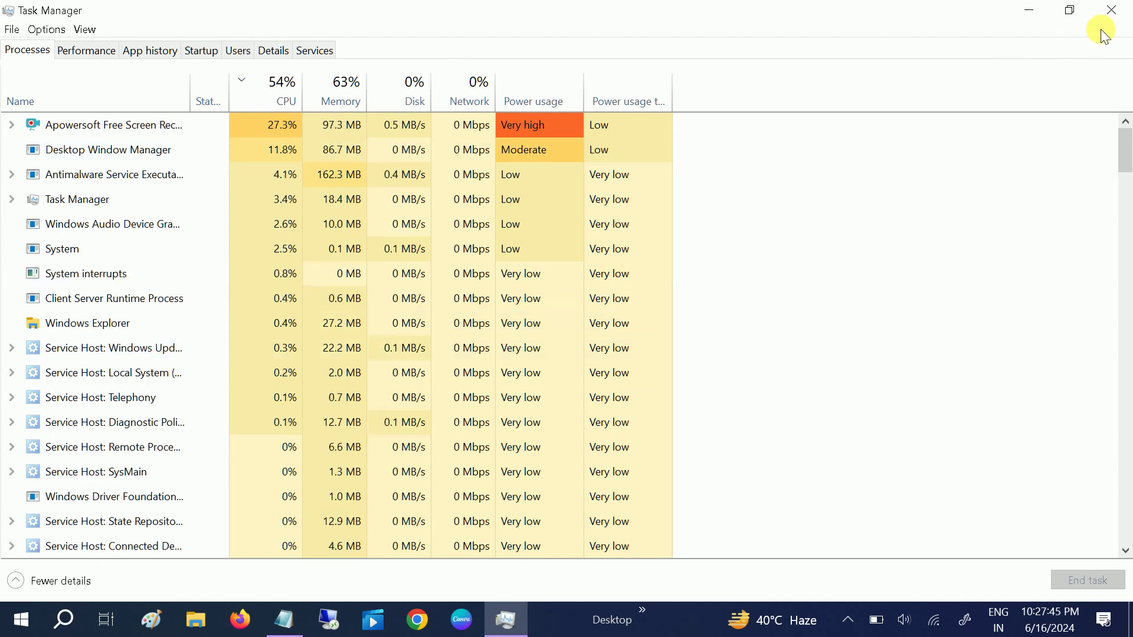
click(1109, 12)
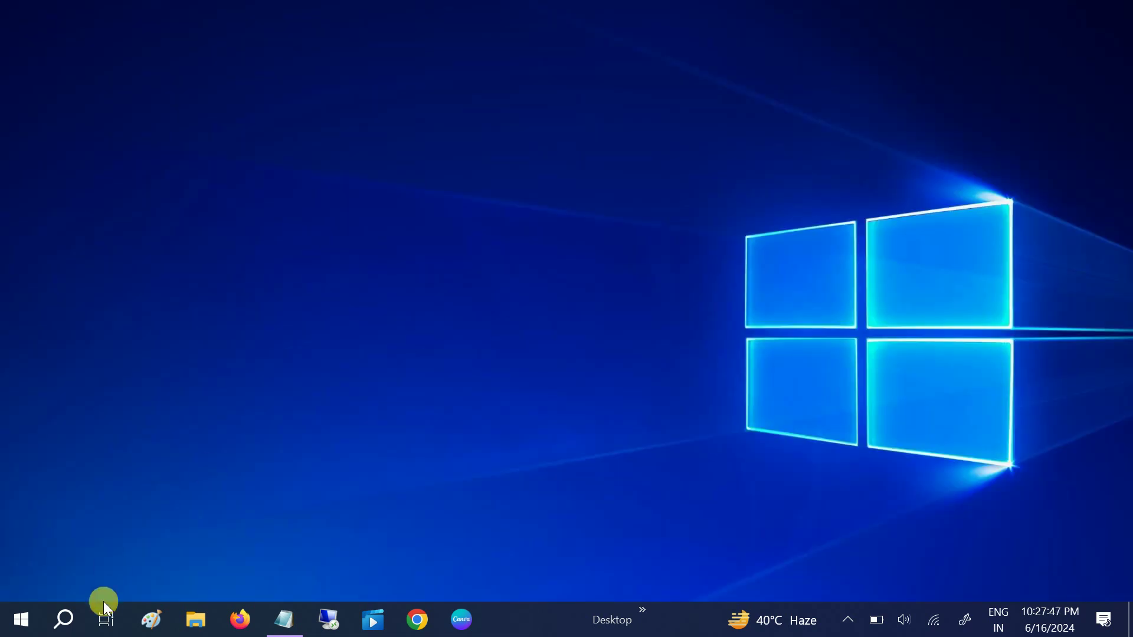
Step: Open Control Panel from search and show it in Large icons view
click(66, 619)
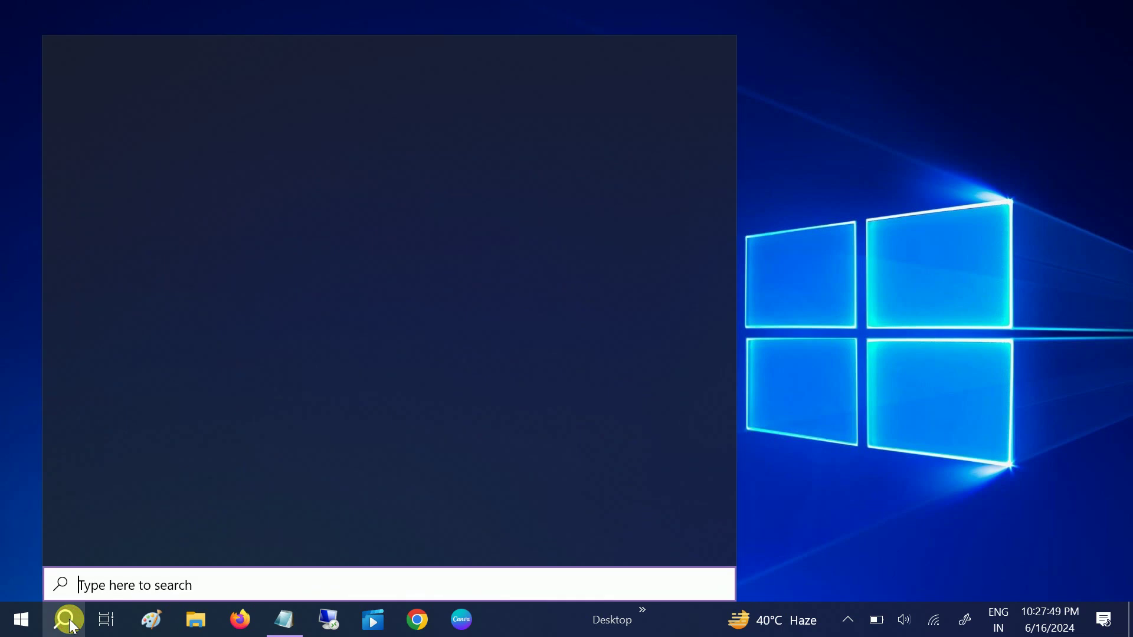
text(control)
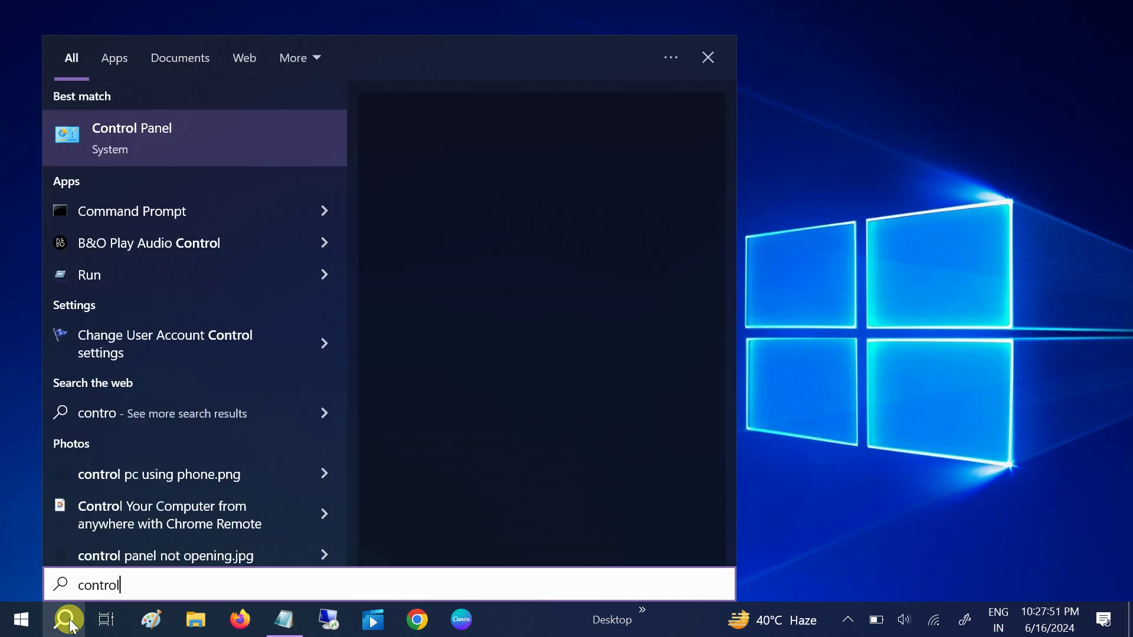
click(195, 132)
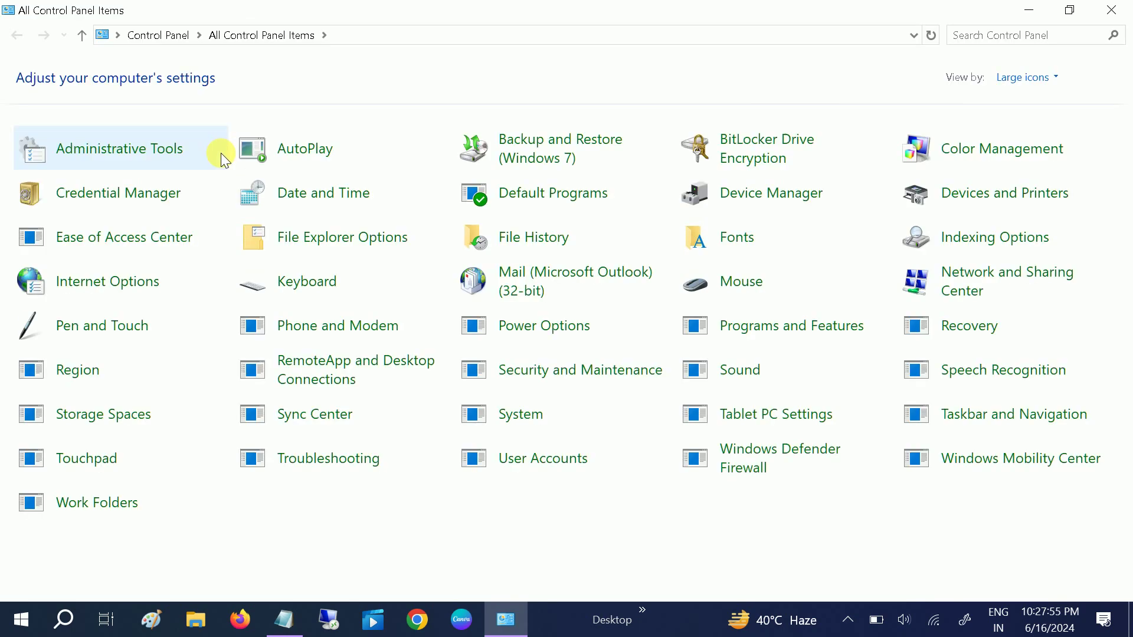
click(1035, 79)
click(1019, 99)
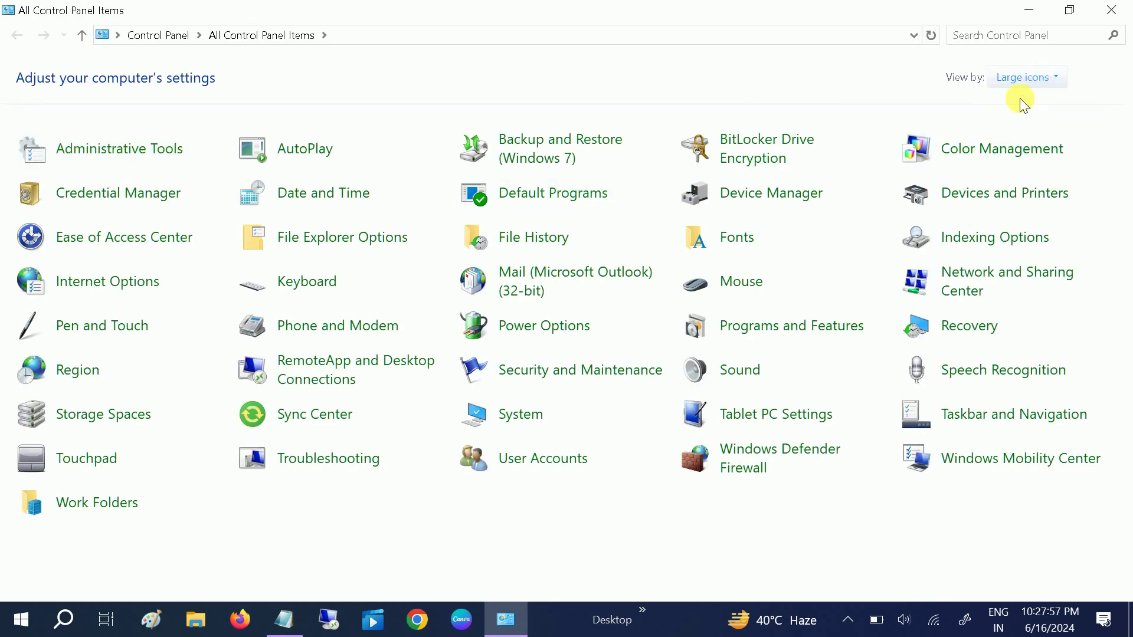
click(840, 87)
click(851, 121)
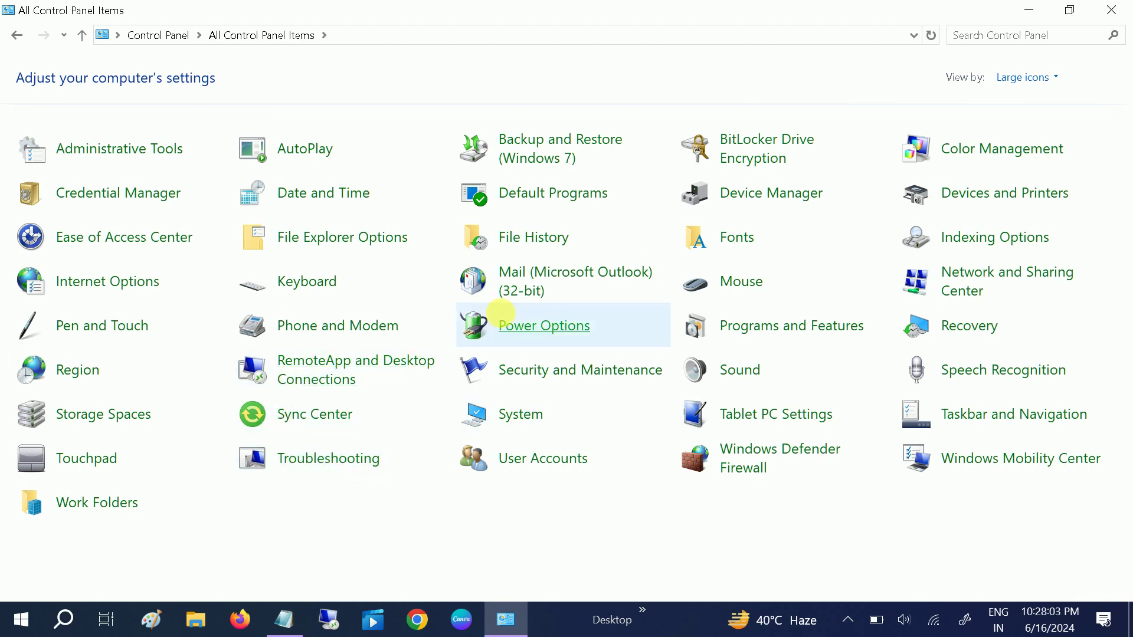
Step: Open the High performance plan's advanced power settings and expand Processor power management
click(540, 336)
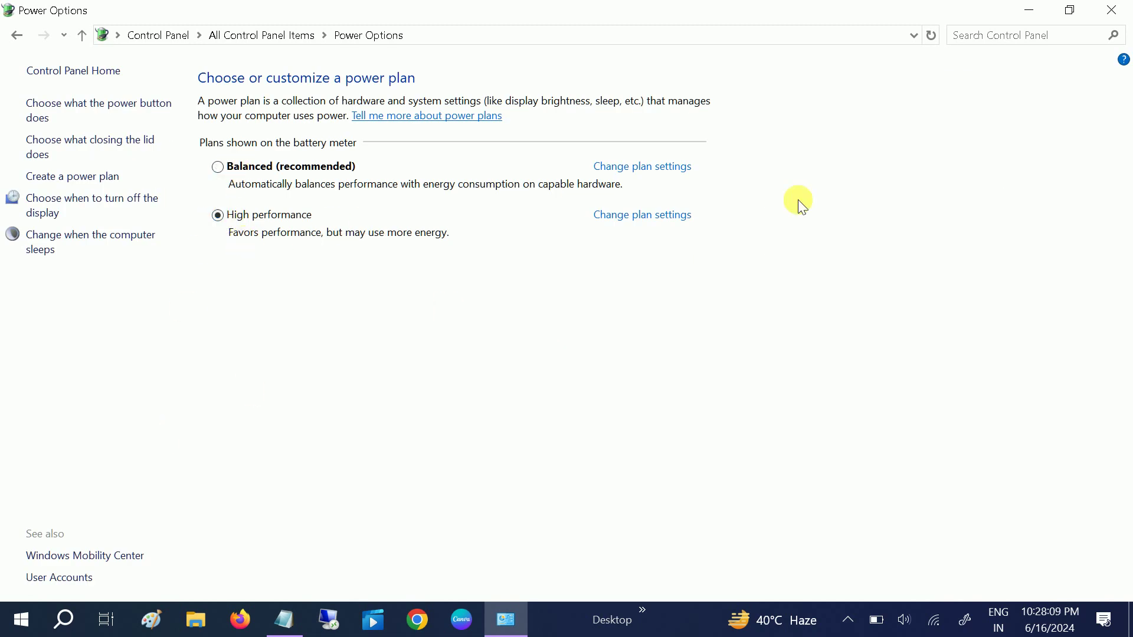
click(663, 223)
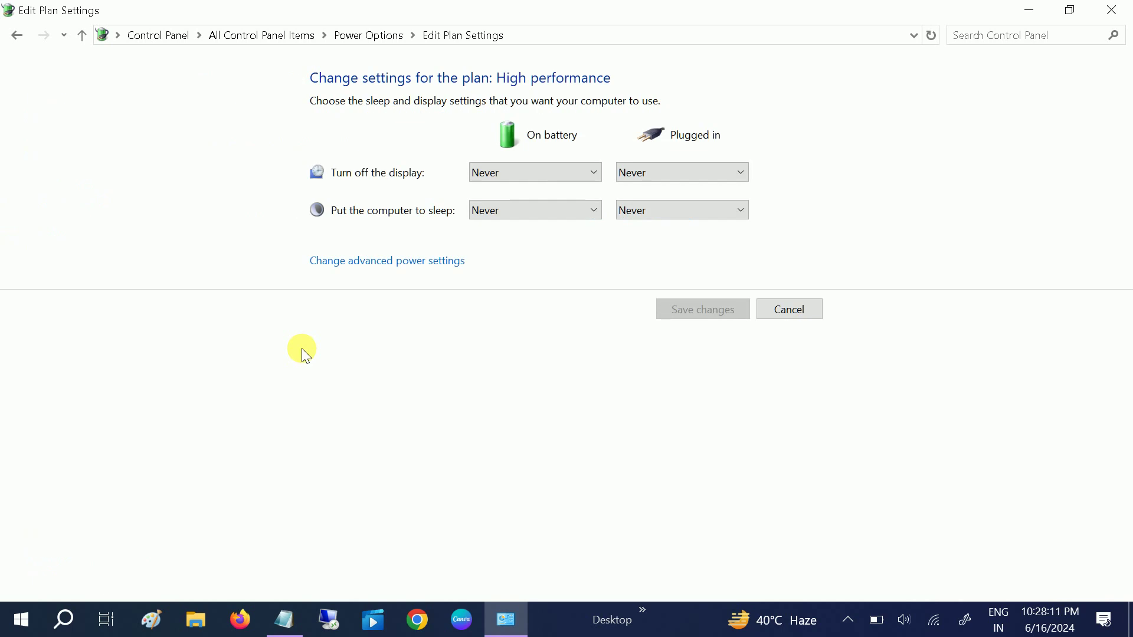
click(393, 262)
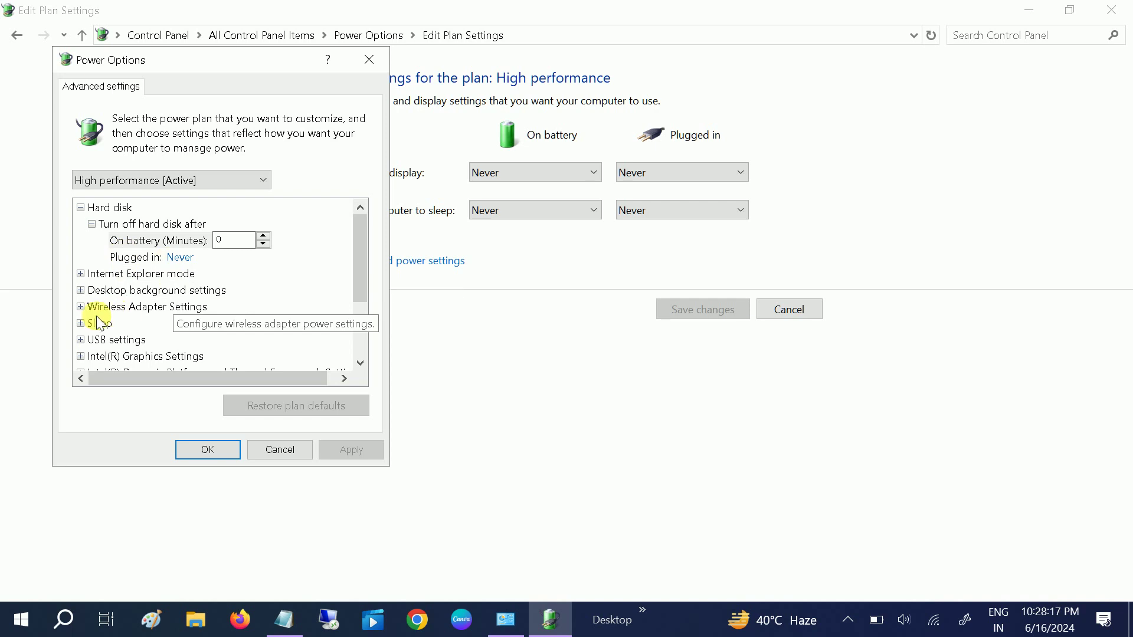
scroll(178, 335, down, 2)
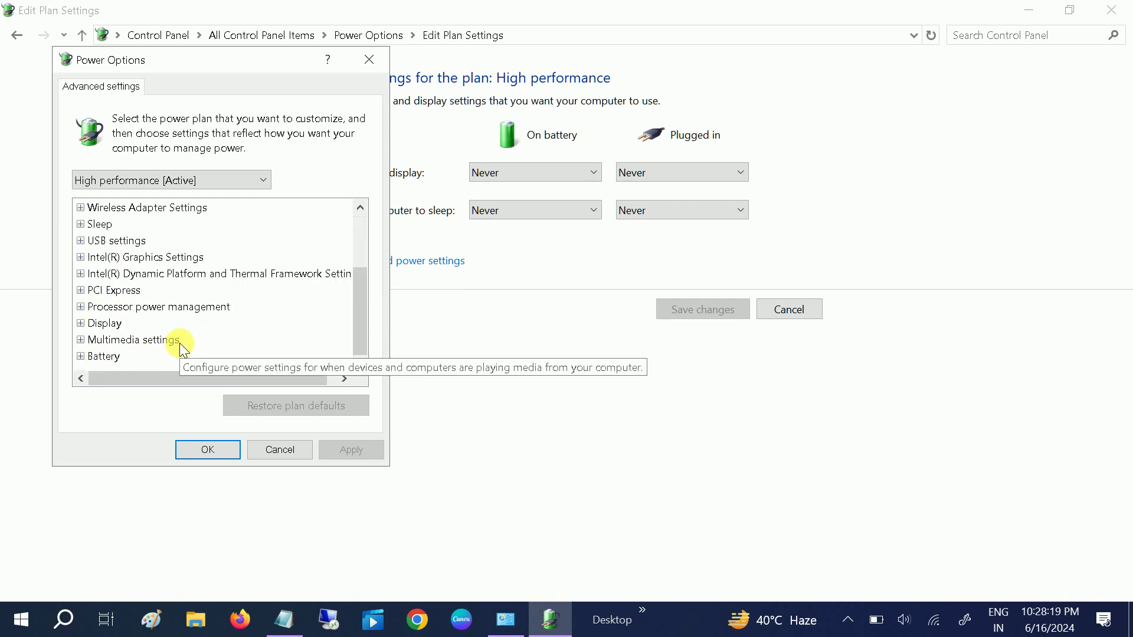
click(80, 307)
Step: Check minimum state 5%, maximum state 100% and active cooling policy, then close
scroll(100, 329, down, 1)
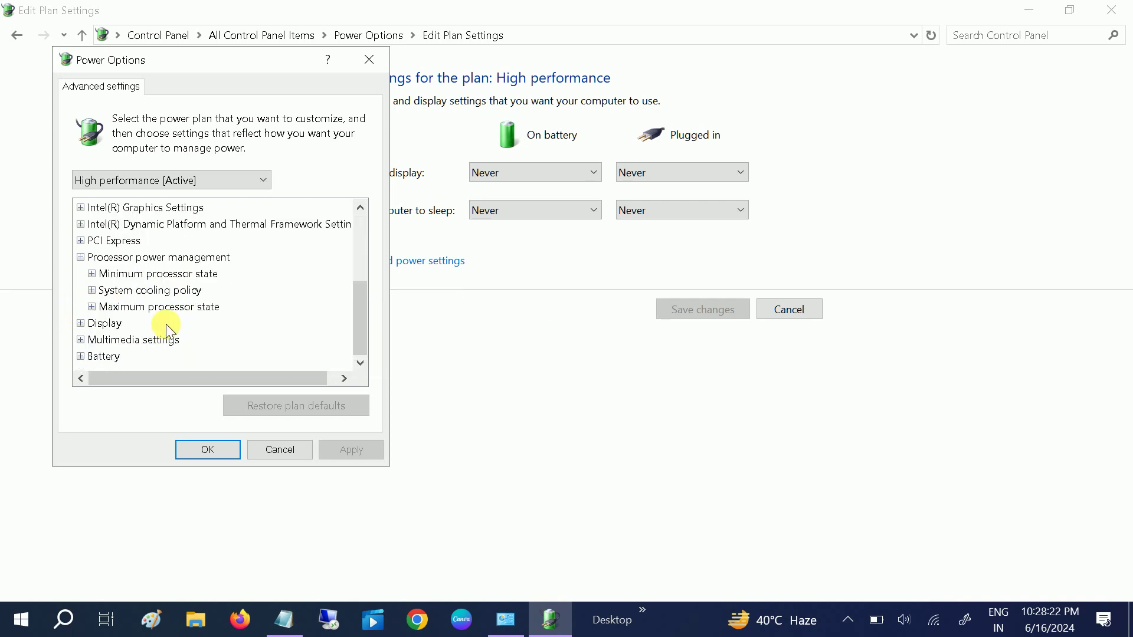
click(92, 274)
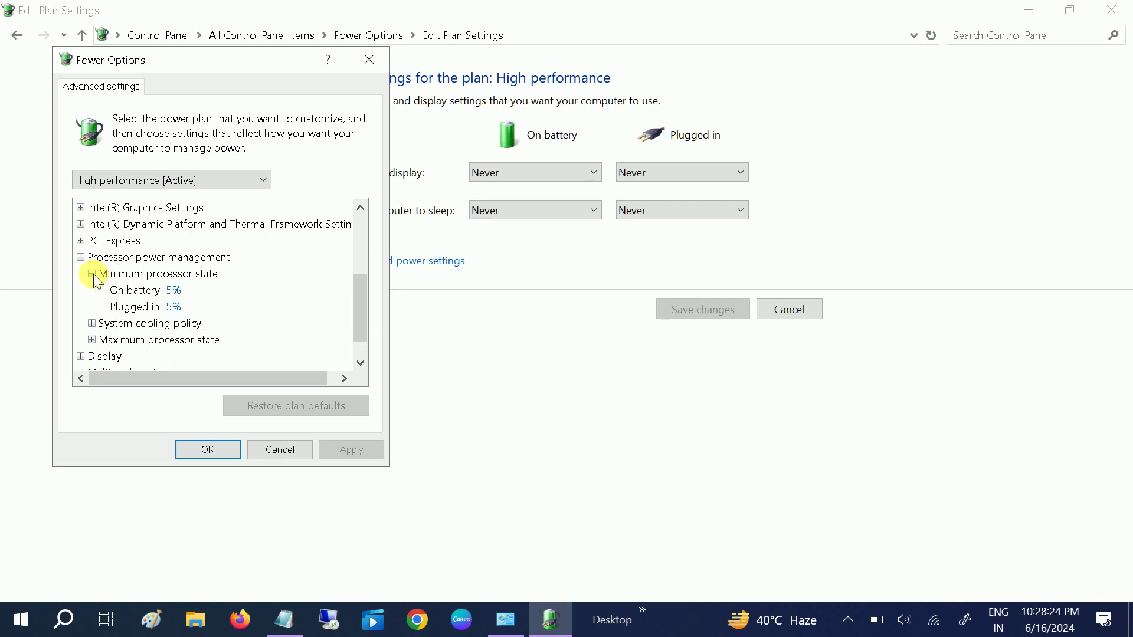
click(92, 324)
scroll(98, 334, down, 2)
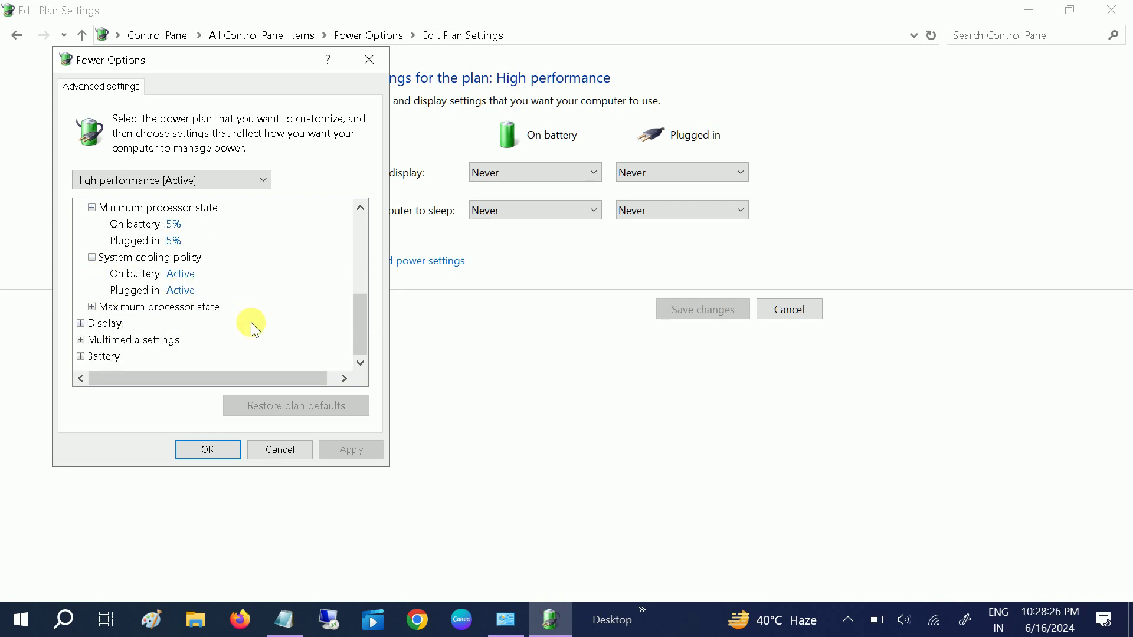
click(93, 307)
scroll(177, 284, down, 1)
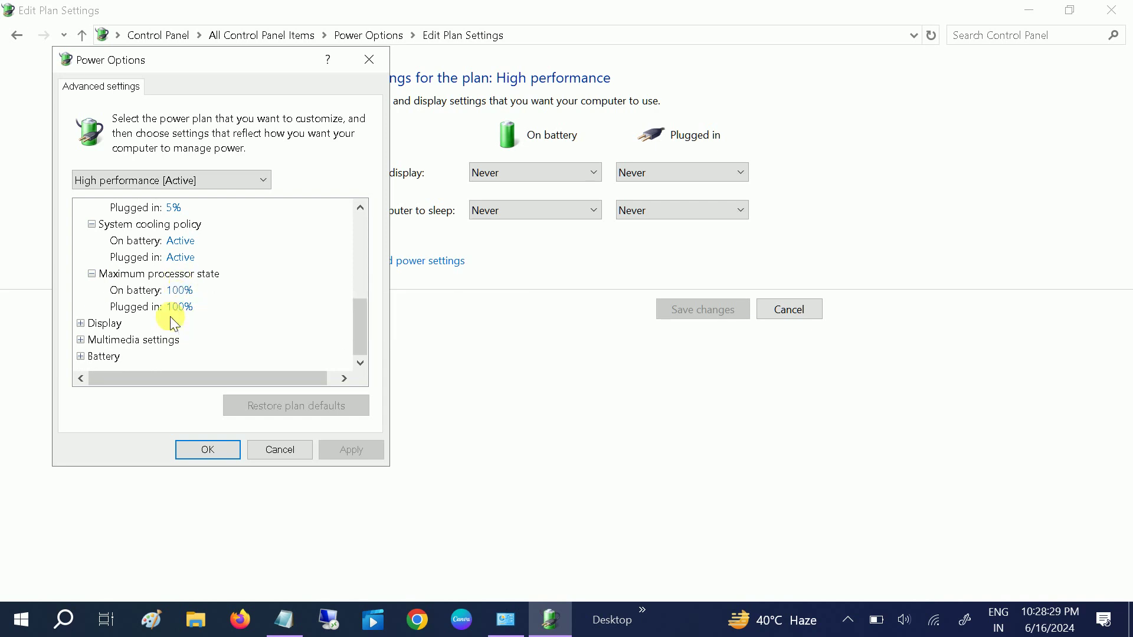
scroll(183, 280, up, 5)
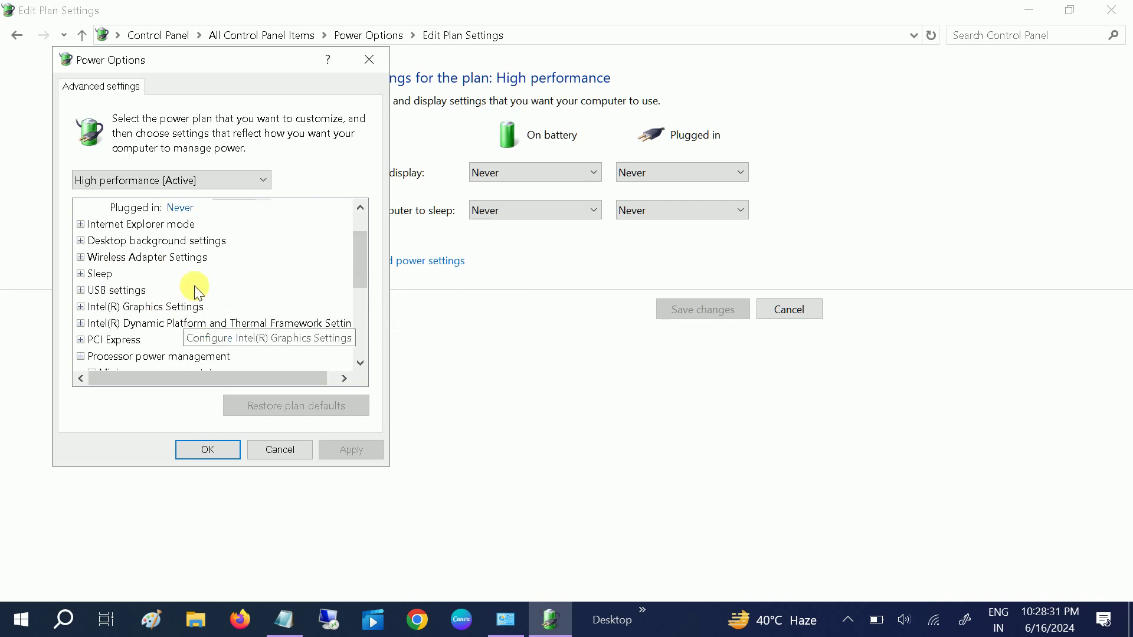
click(205, 453)
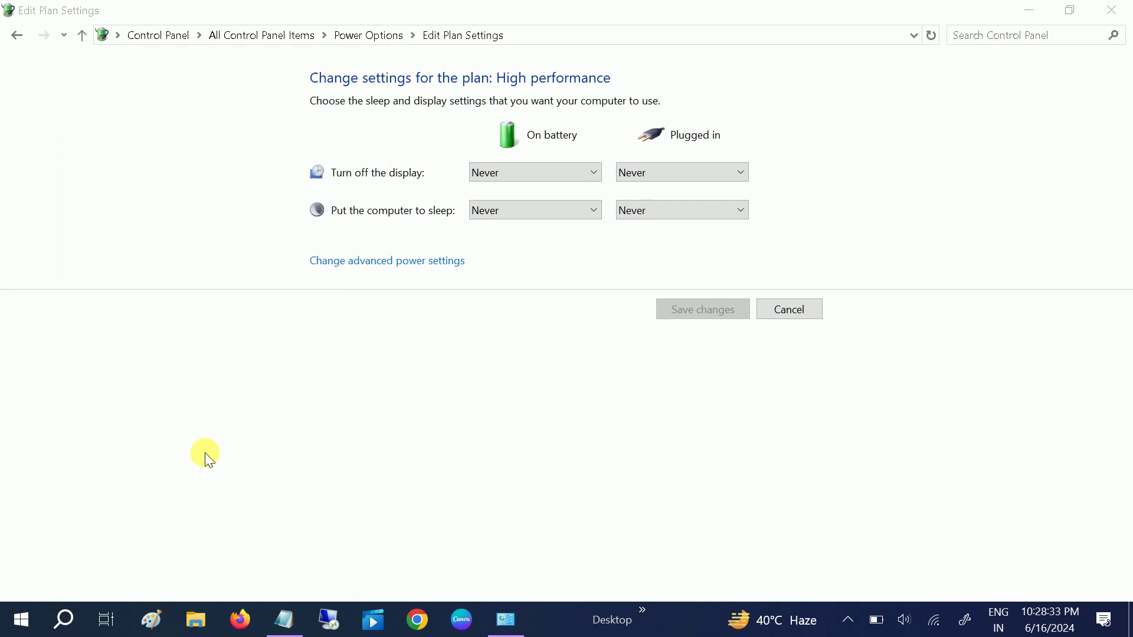
Step: Untick 'Turn on fast startup' in the power button settings and save changes
click(795, 311)
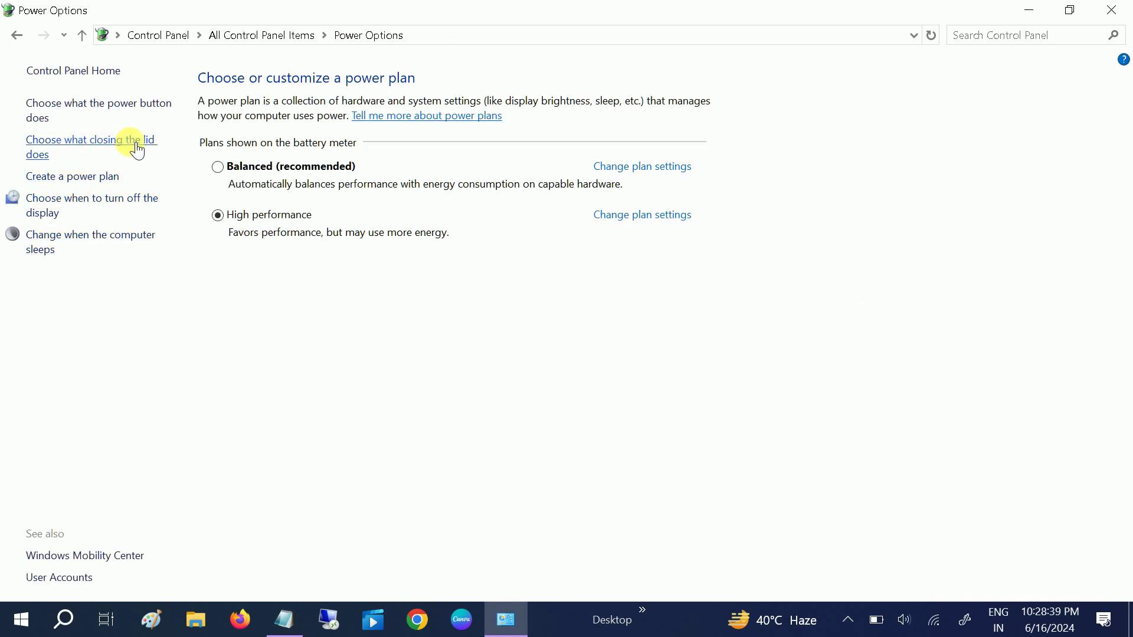
click(102, 115)
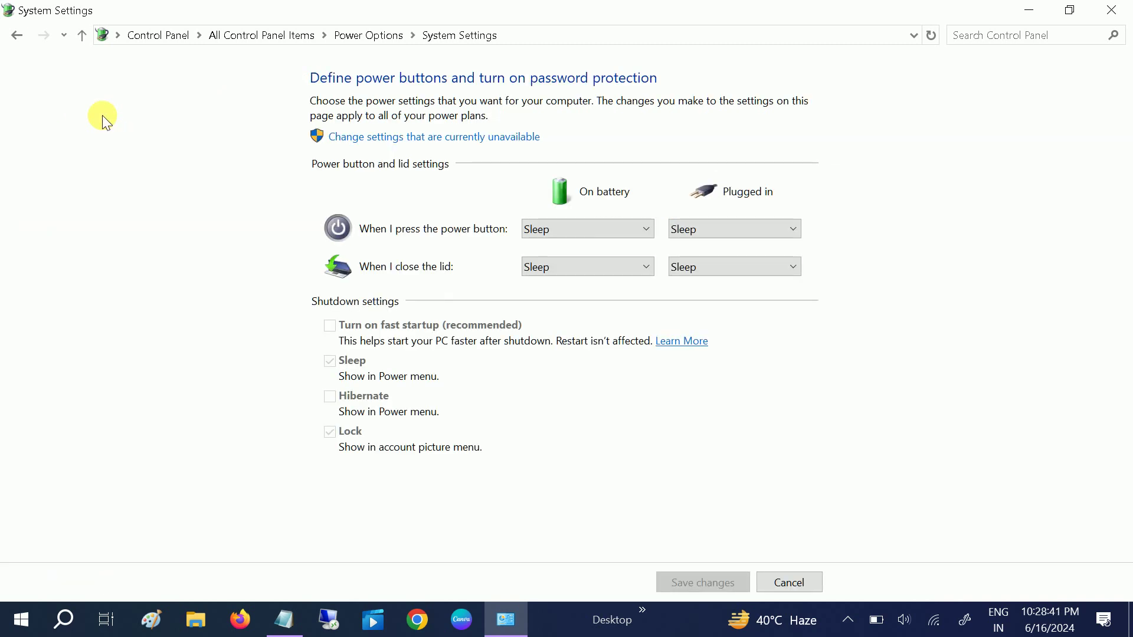
click(436, 139)
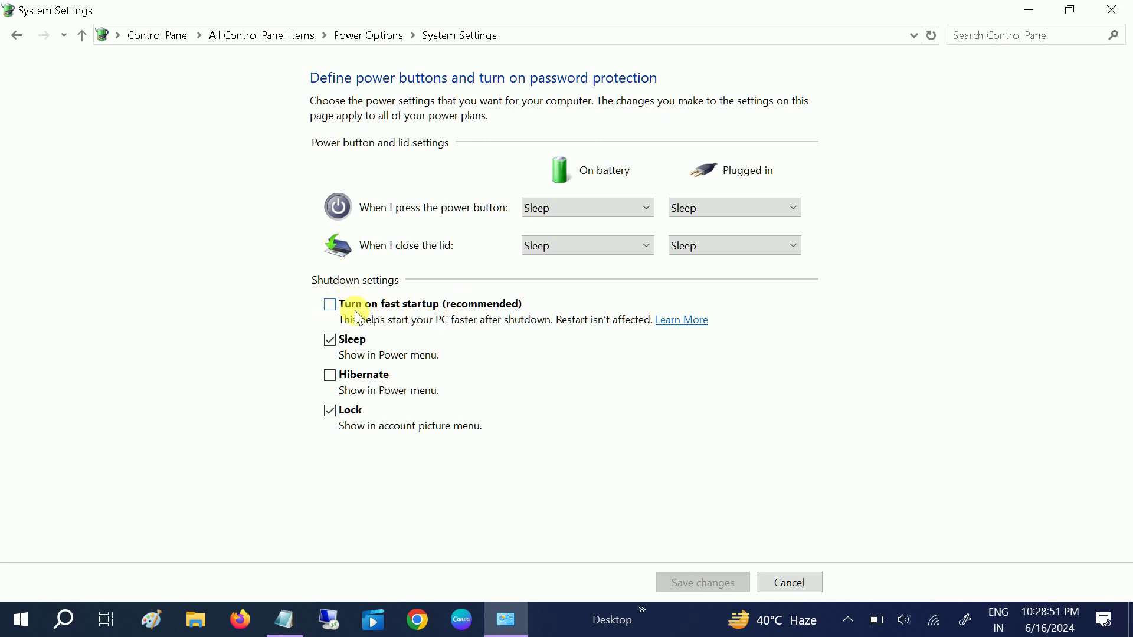
click(333, 309)
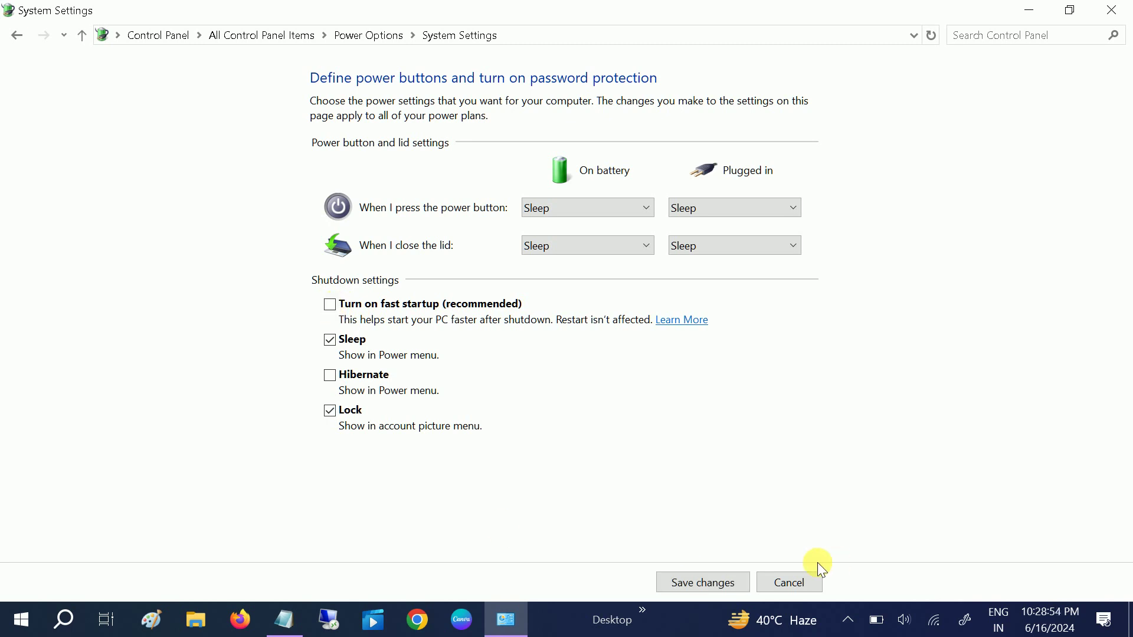
click(702, 582)
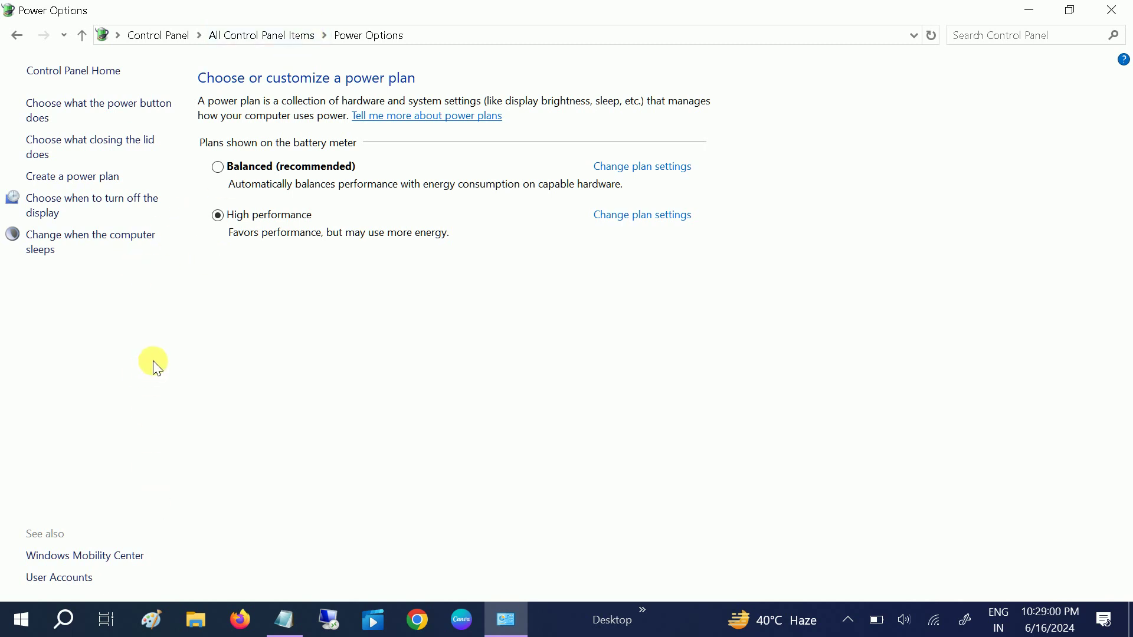
Step: Close the Power Options window and refresh the desktop
click(1111, 10)
right_click(418, 274)
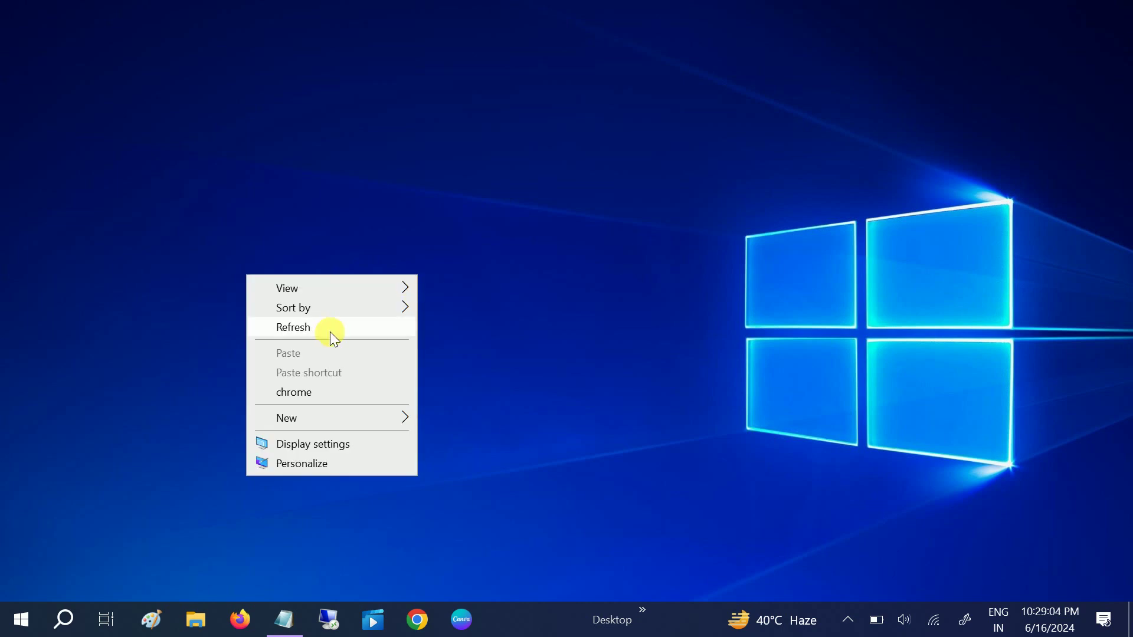
click(328, 332)
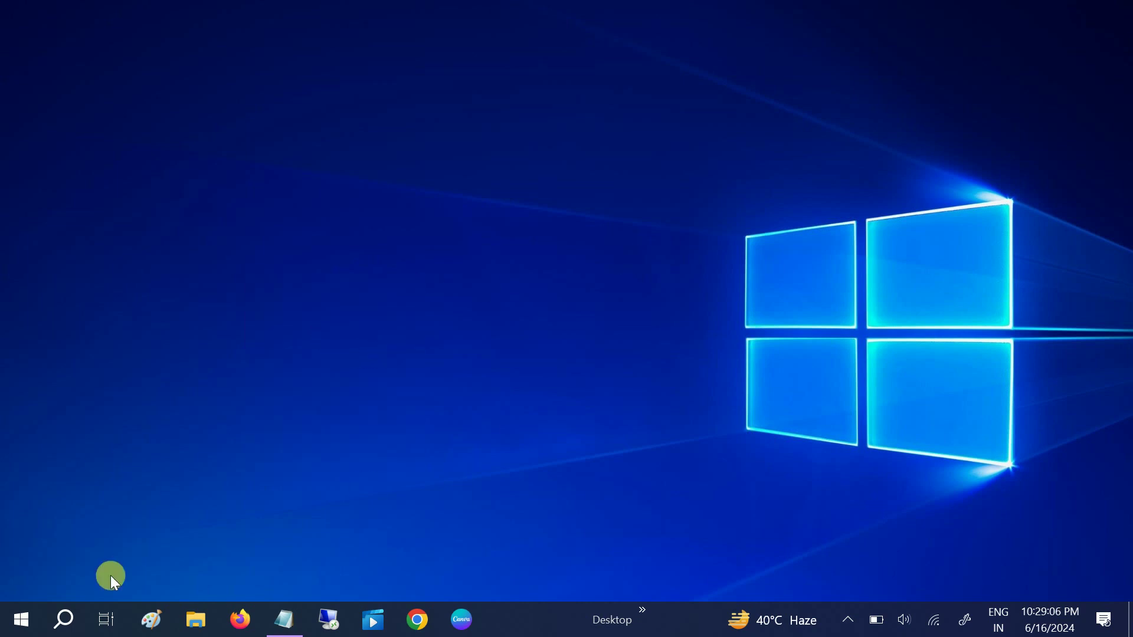
Step: Launch System Configuration by searching for msconfig
click(66, 621)
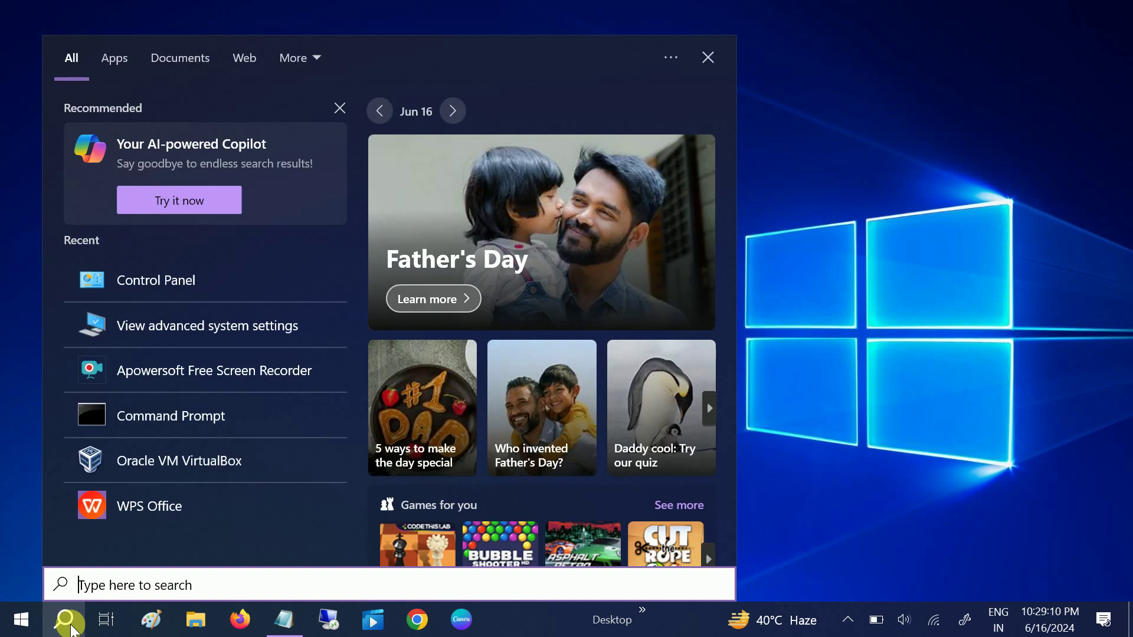
text(msconfig)
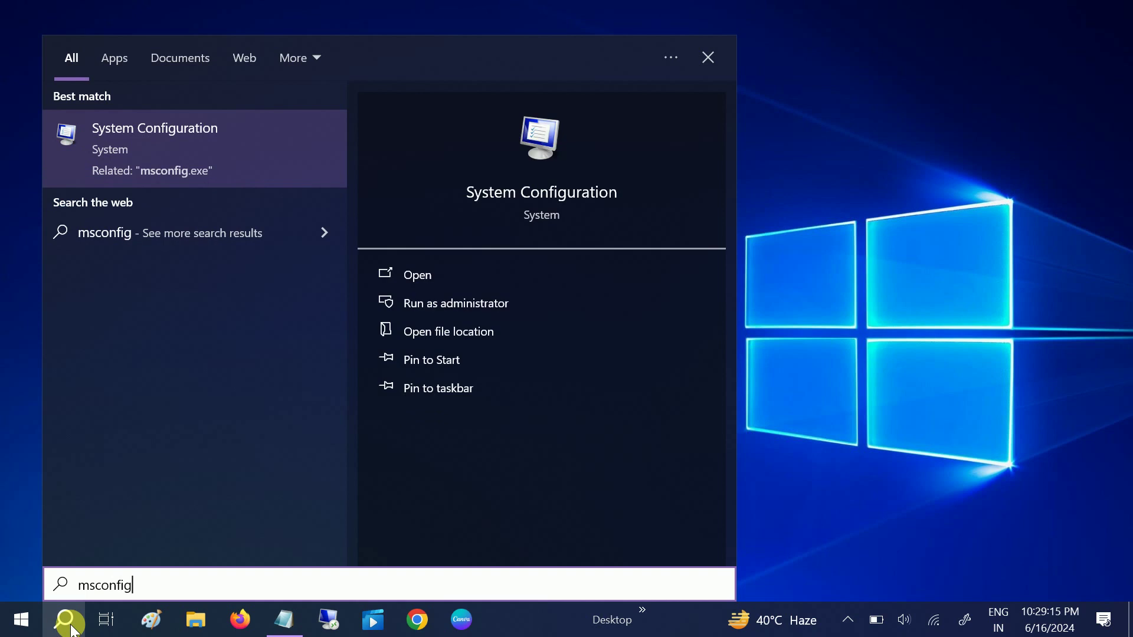
key(Return)
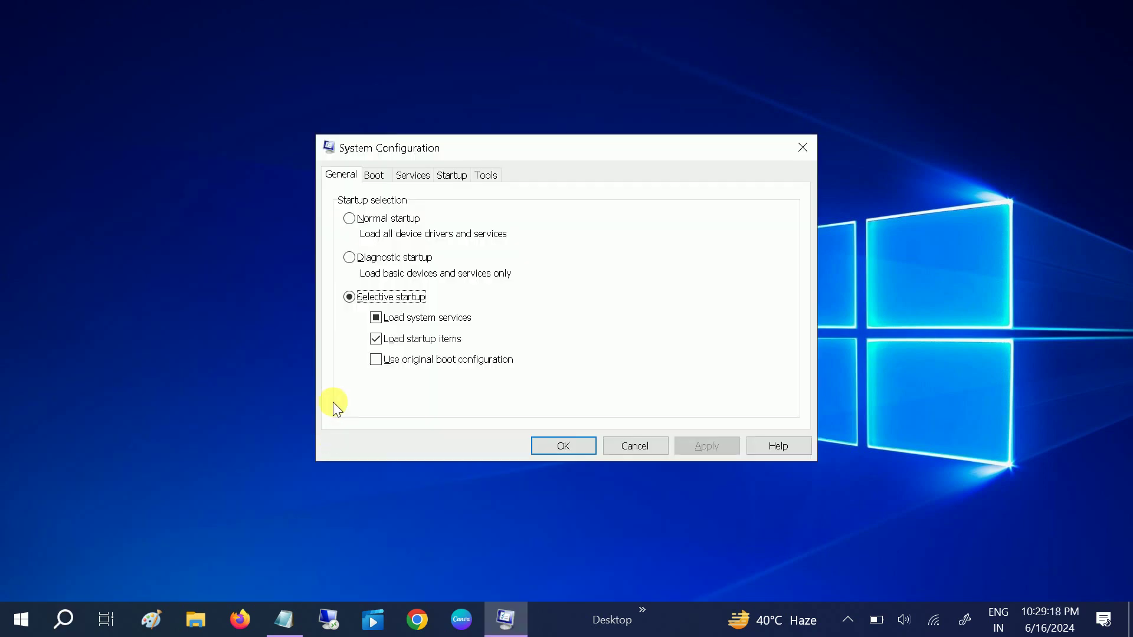
Step: On the Services tab, hide Microsoft services and untick Adobe Acrobat Update Service
click(411, 175)
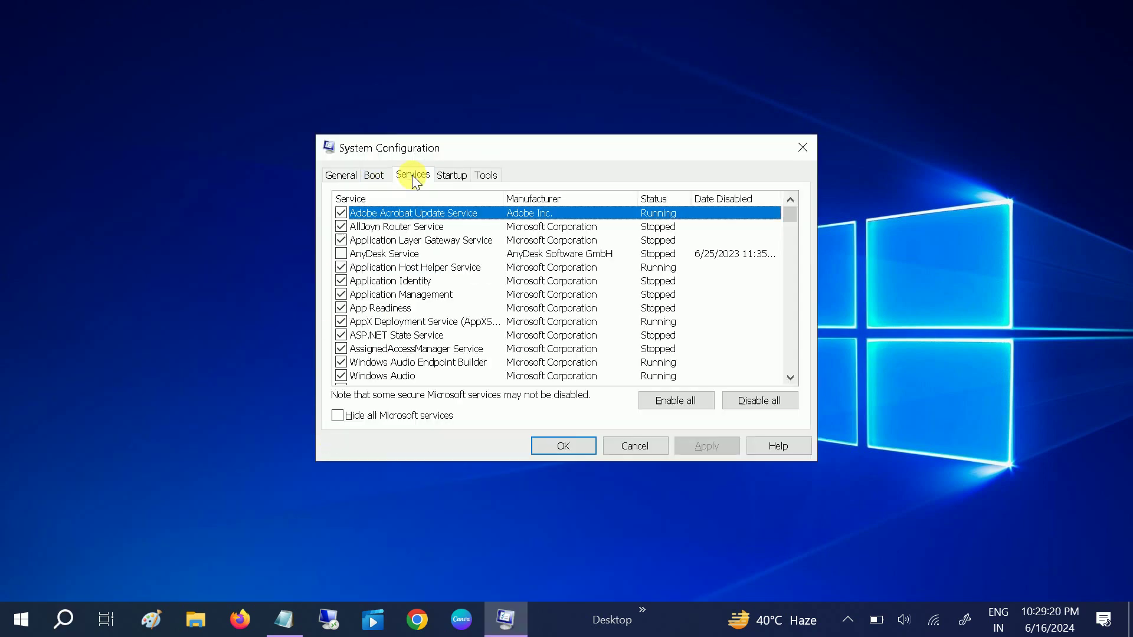
click(337, 416)
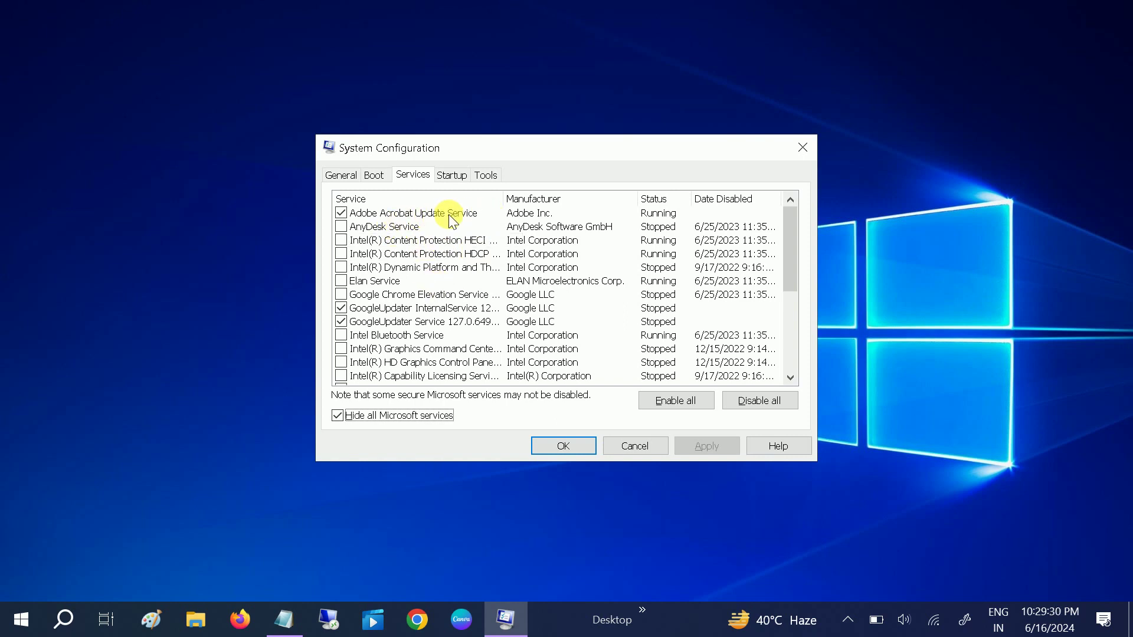
click(342, 213)
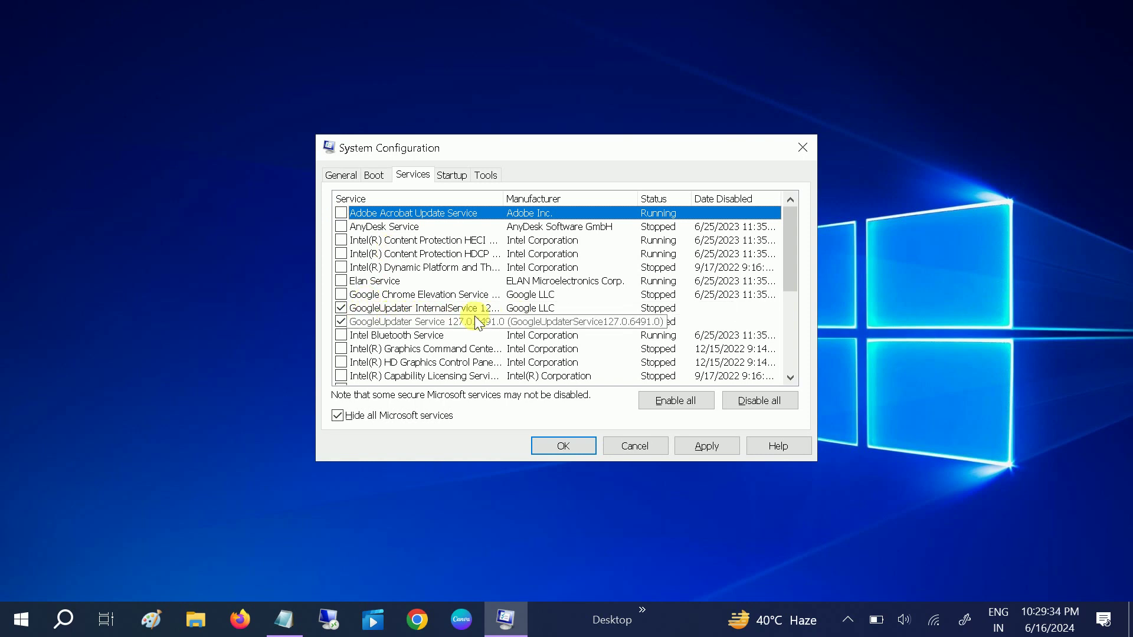
scroll(451, 358, down, 4)
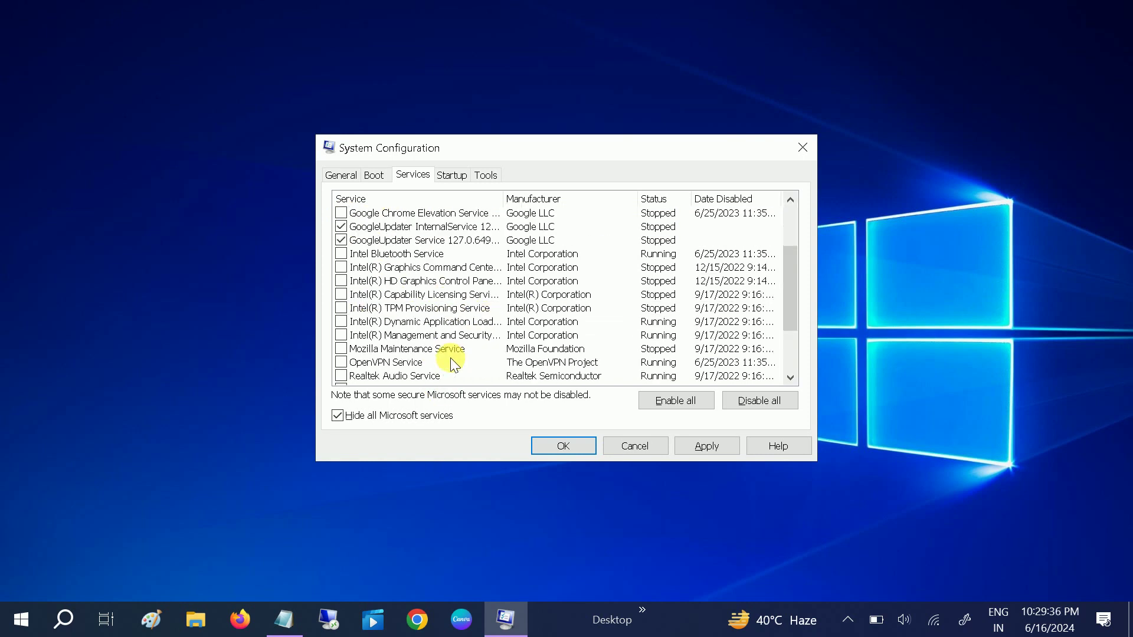
scroll(413, 295, up, 4)
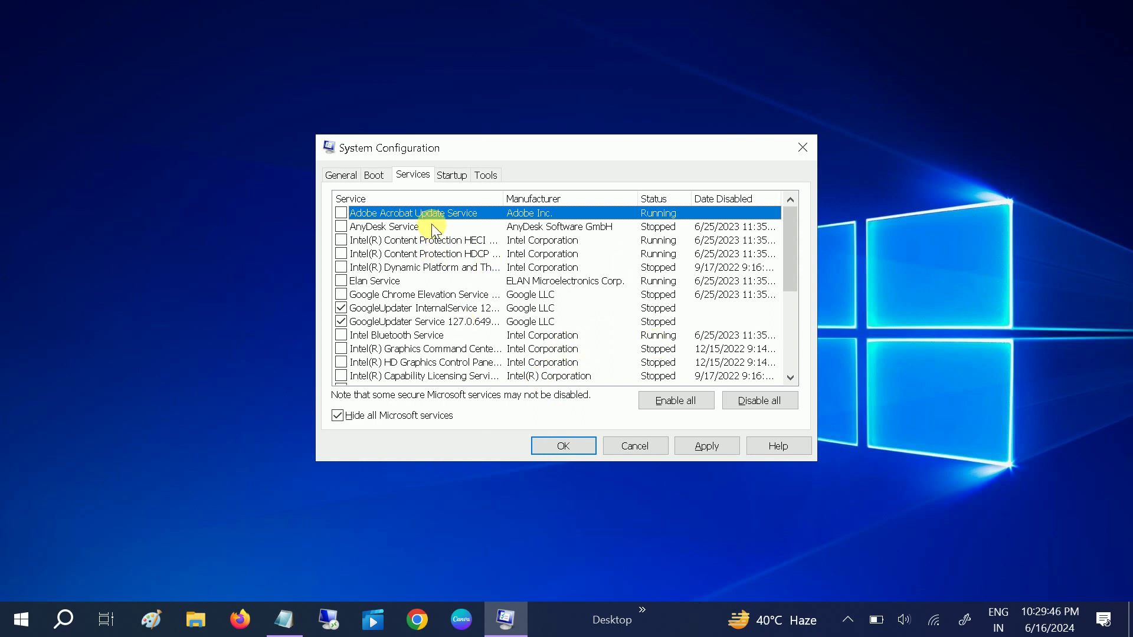
Step: Show Microsoft services again and switch to the Startup tab
scroll(435, 354, down, 1)
scroll(439, 307, down, 3)
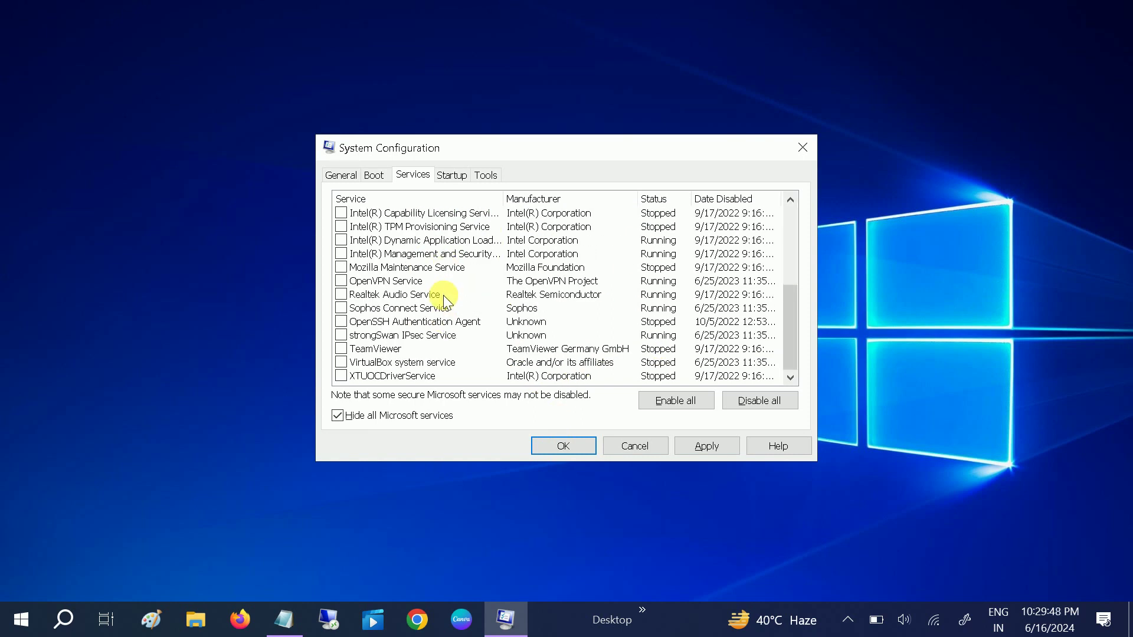
scroll(443, 295, up, 2)
scroll(444, 300, up, 3)
click(336, 416)
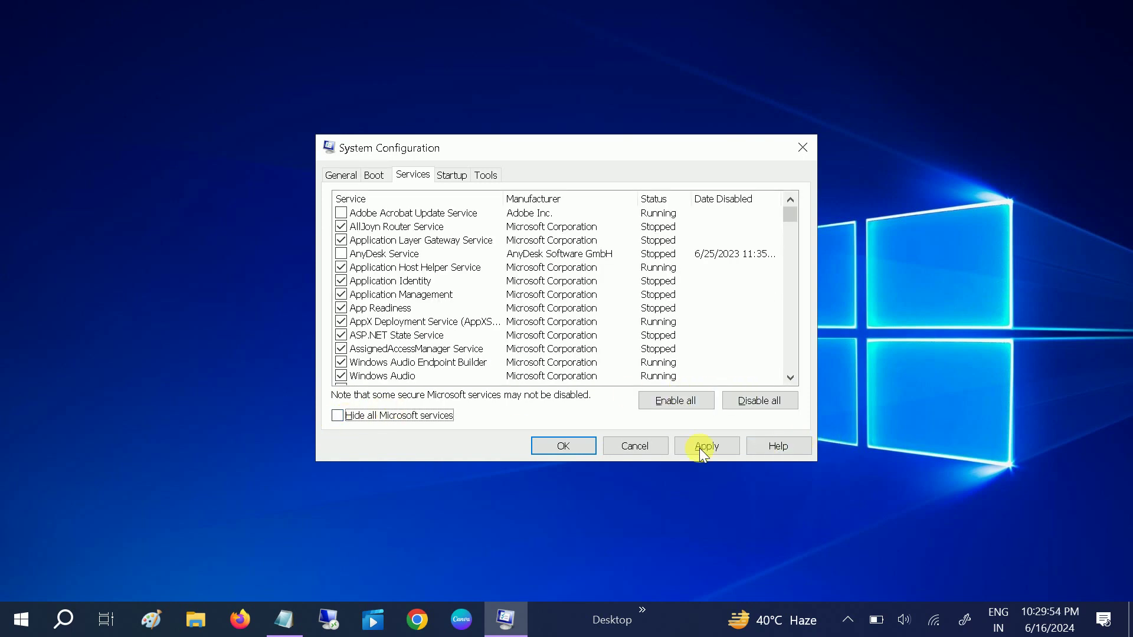
click(453, 177)
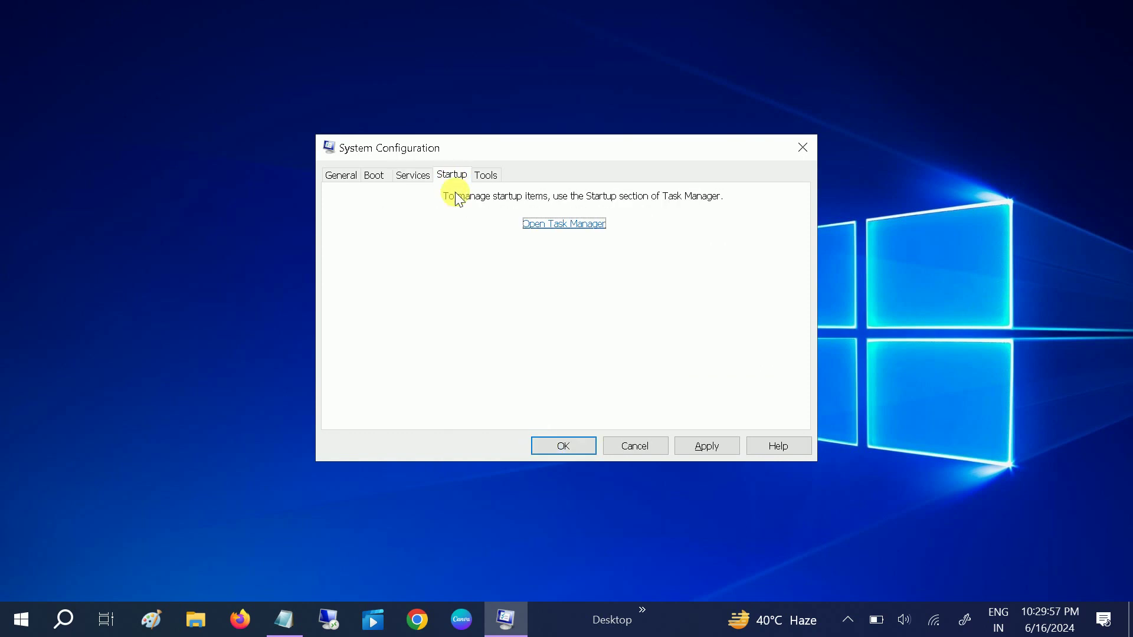
Step: Keep the boot Number of processors at 4 in Advanced boot options and confirm
click(375, 175)
click(377, 299)
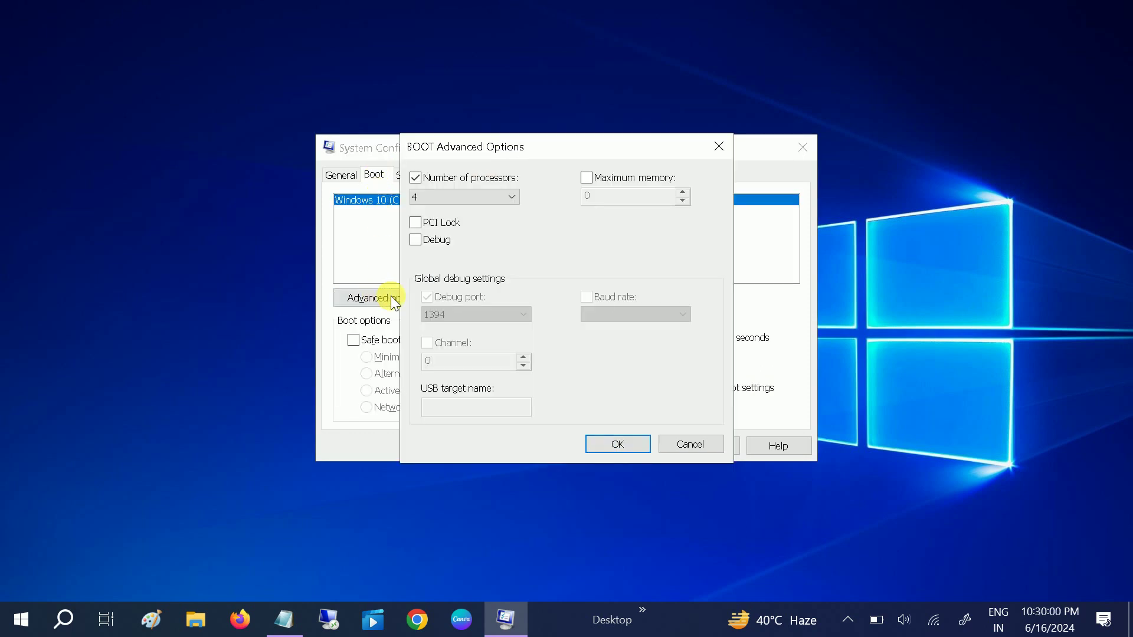
click(500, 198)
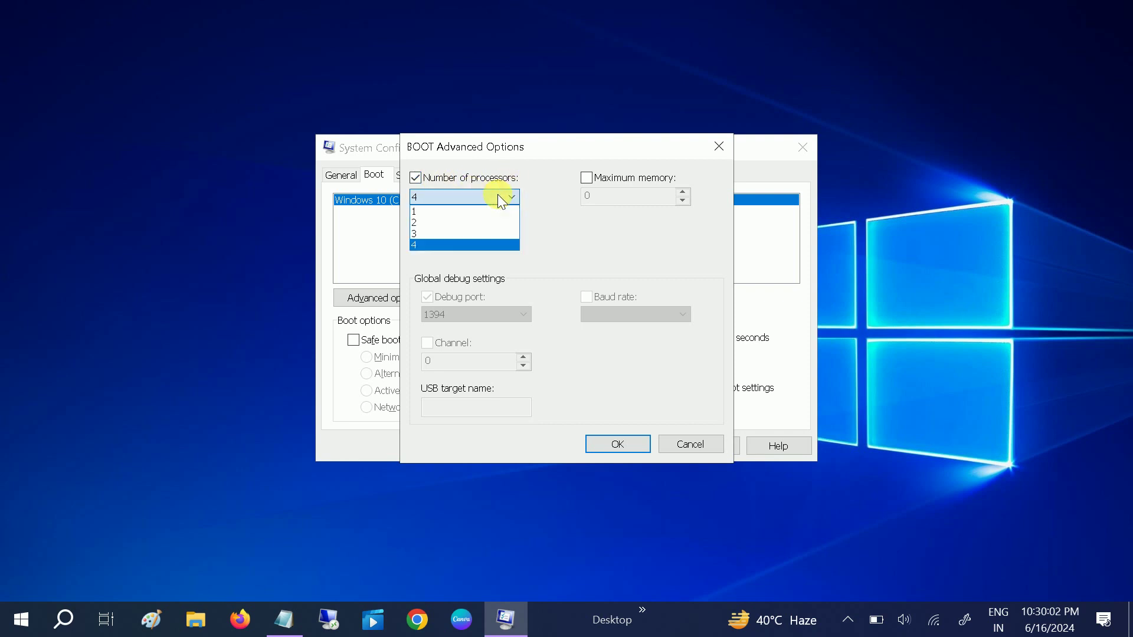
click(446, 245)
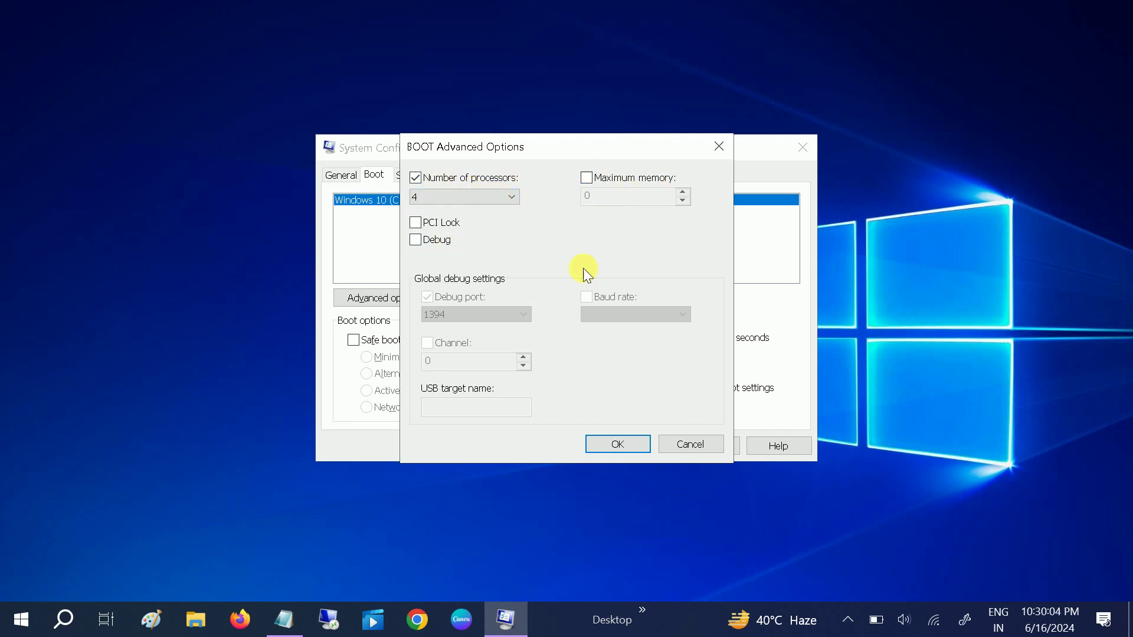
click(613, 447)
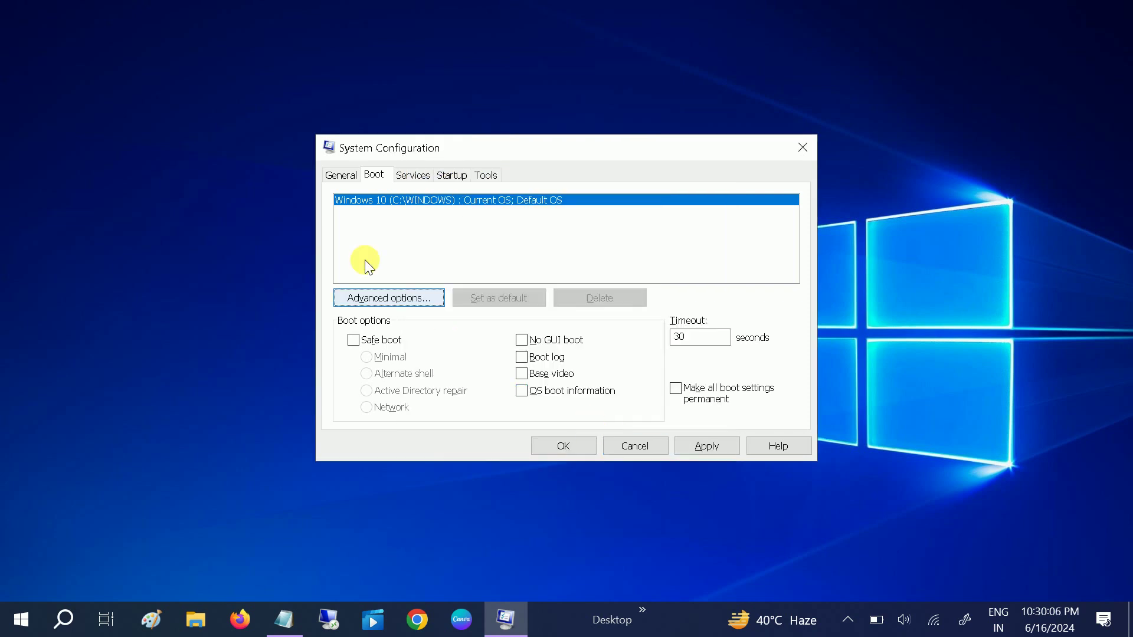
Step: Close System Configuration and refresh the desktop
click(354, 175)
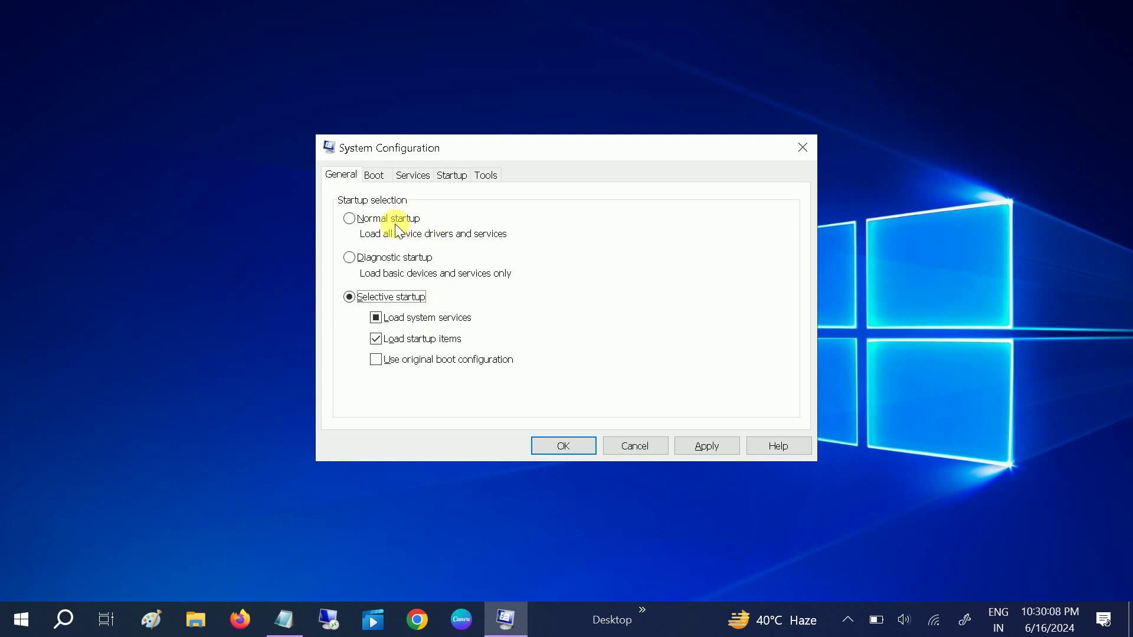
click(802, 148)
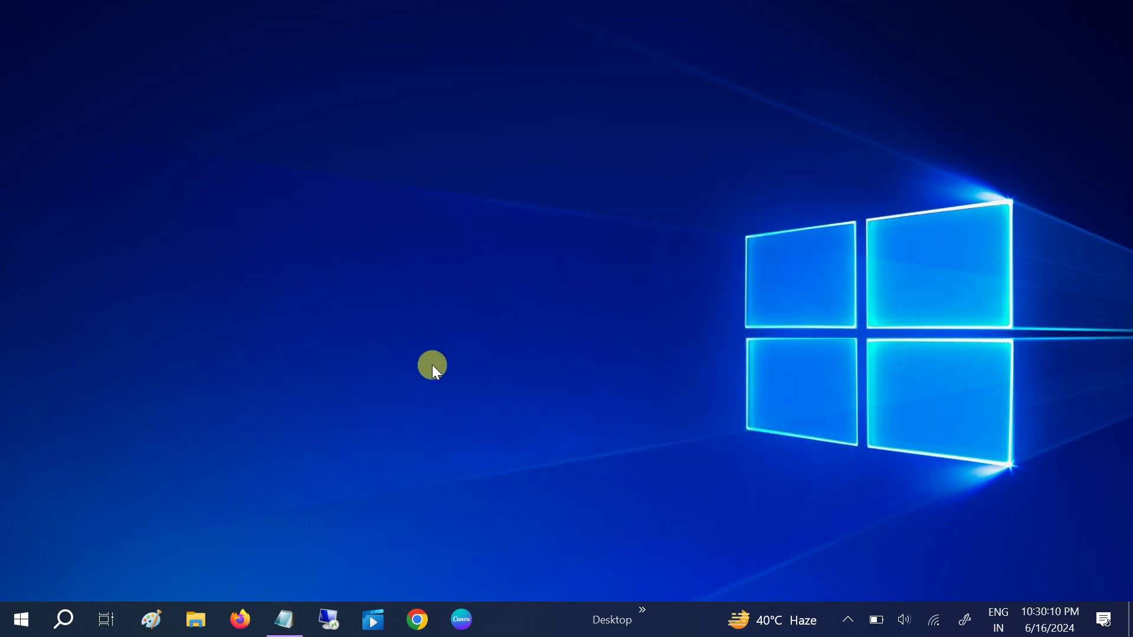
right_click(454, 311)
click(357, 363)
click(61, 620)
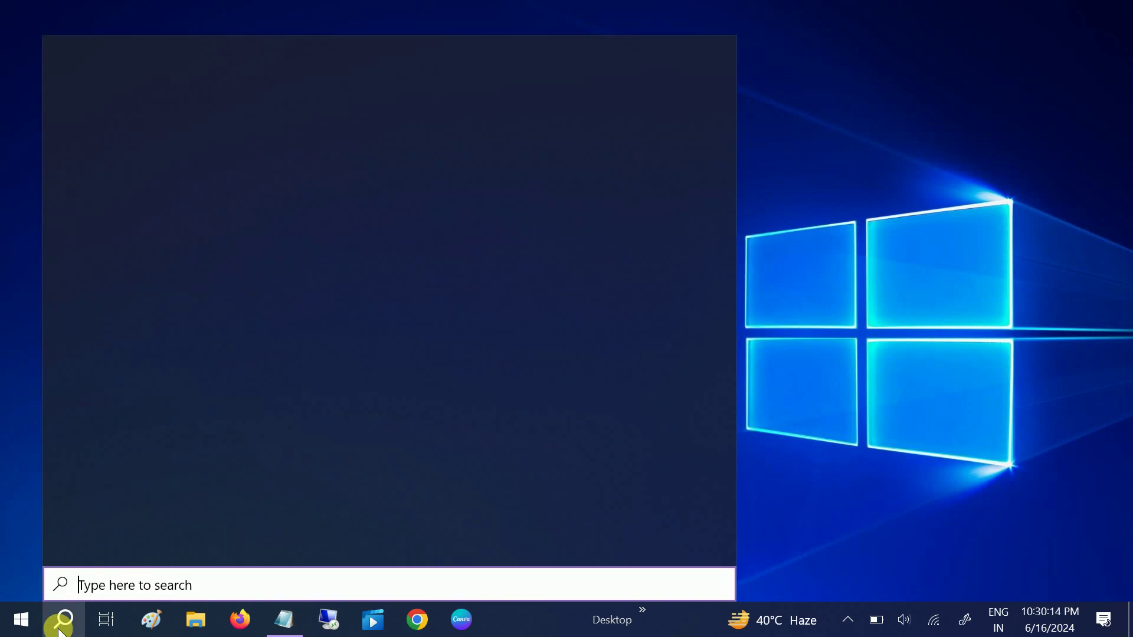
text(defr)
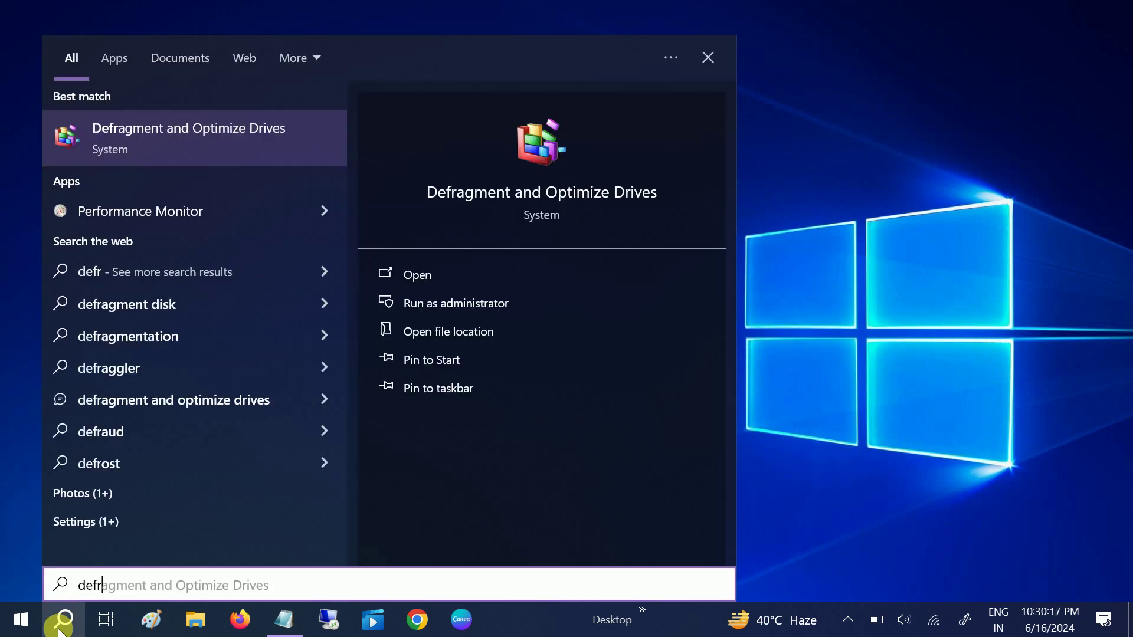
click(279, 137)
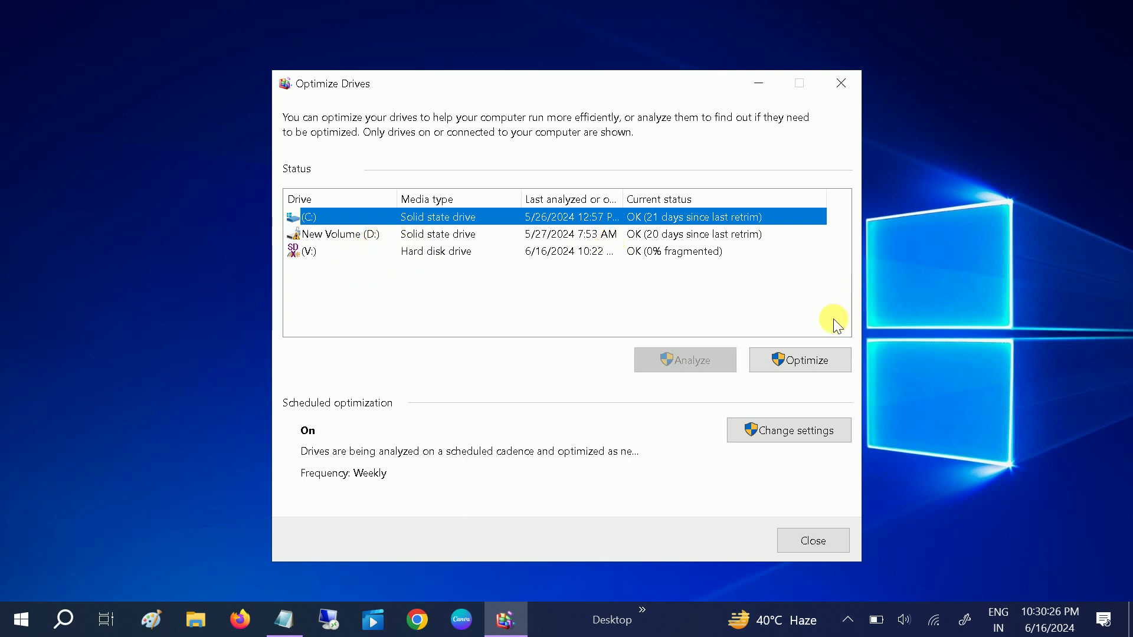
click(768, 430)
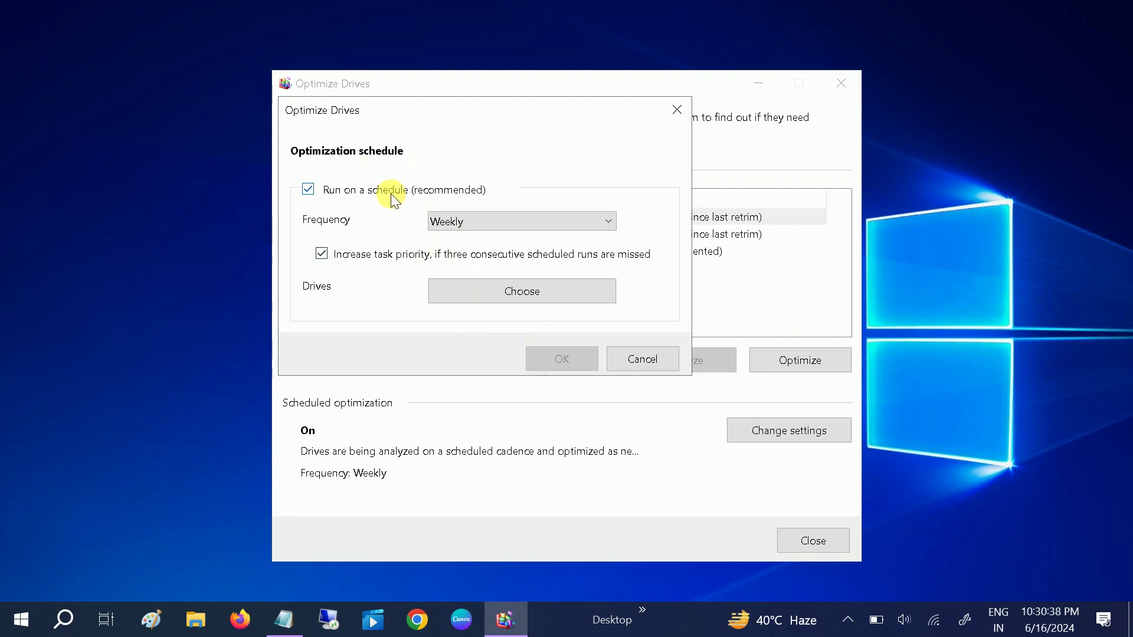
click(630, 359)
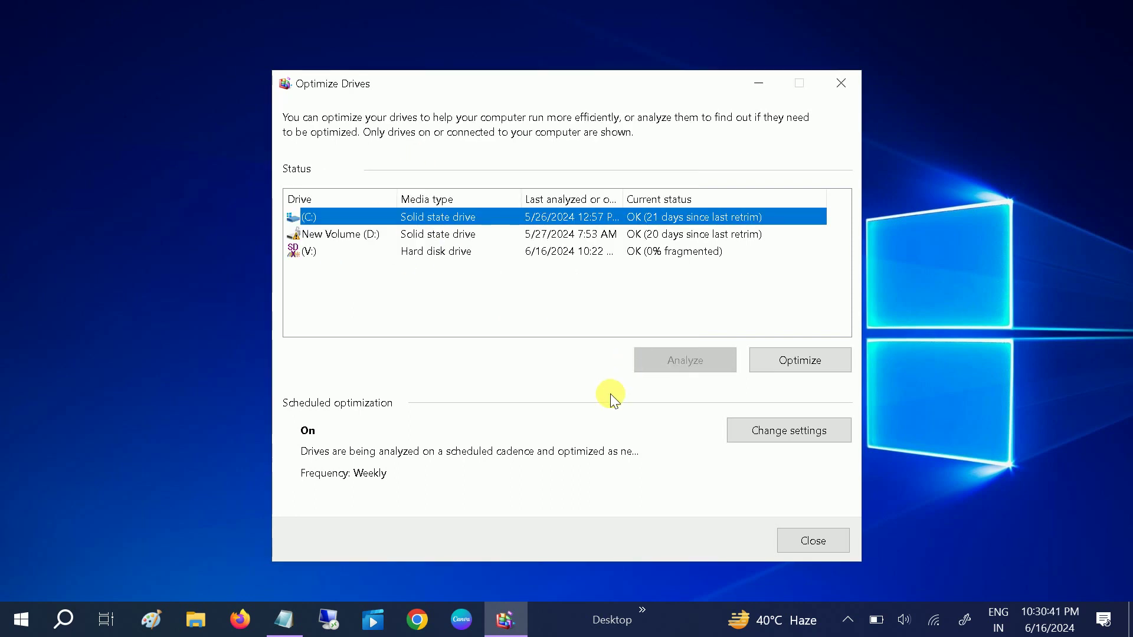
click(854, 82)
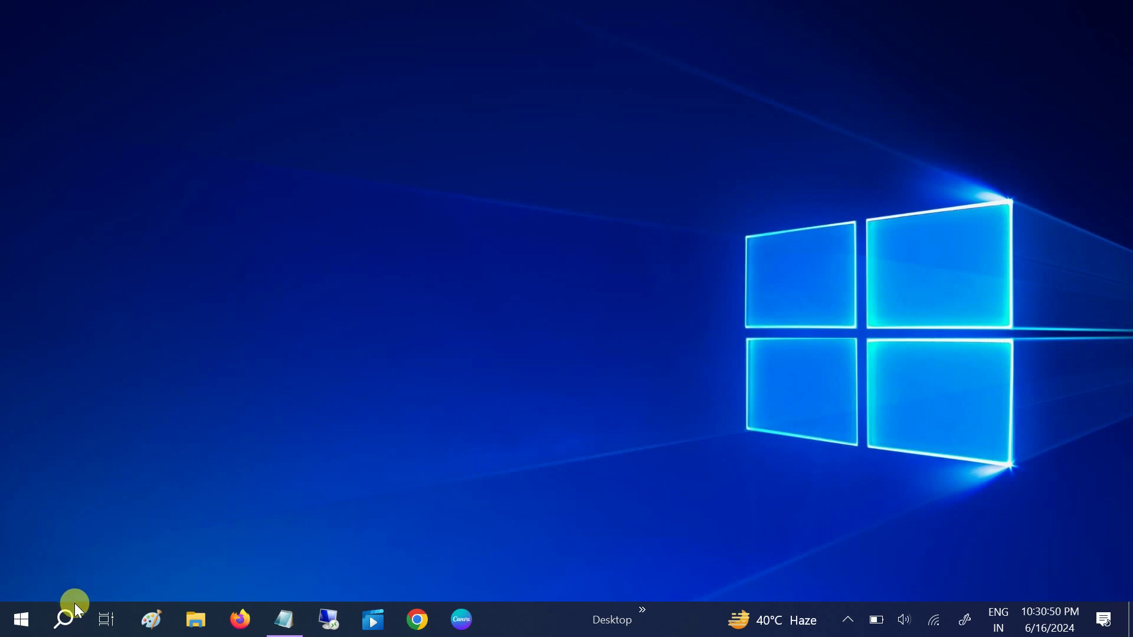
click(59, 624)
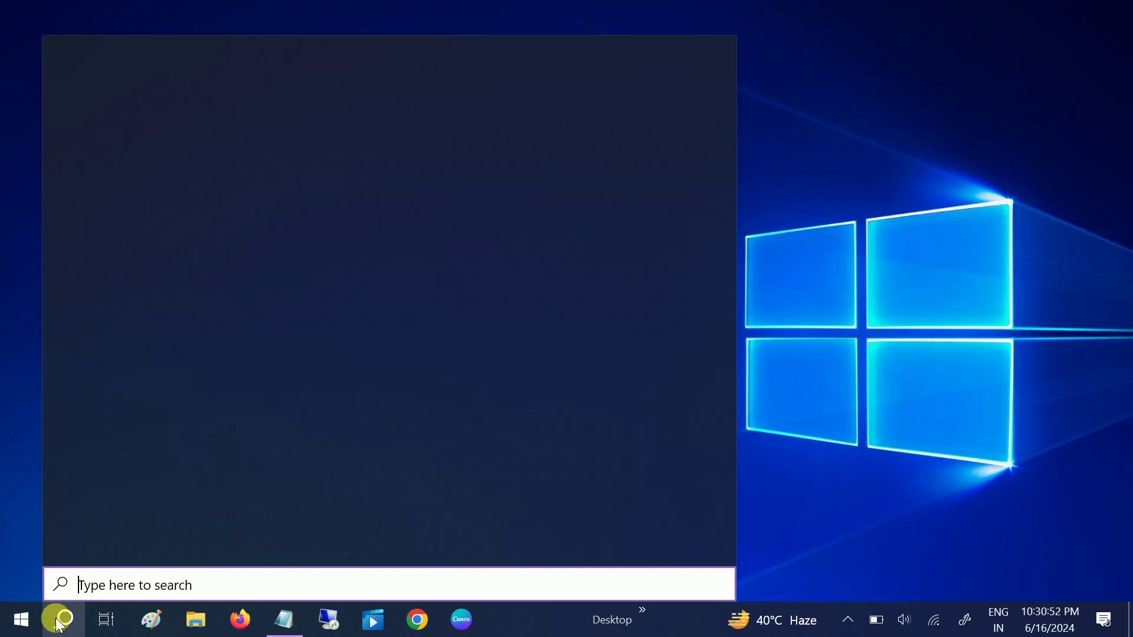
text(run)
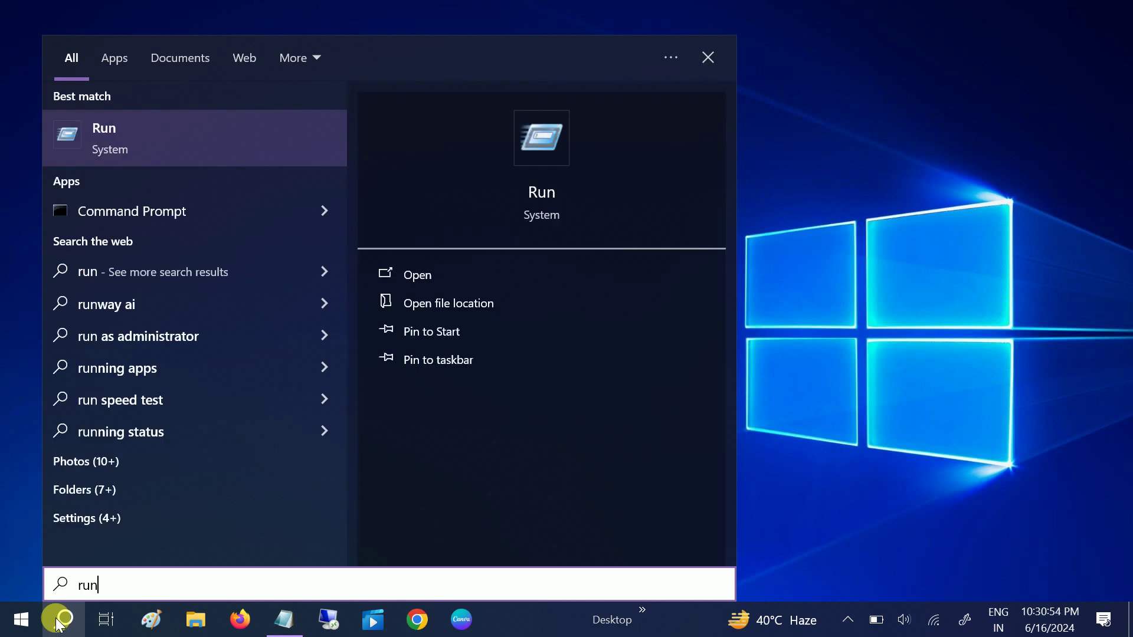
key(Return)
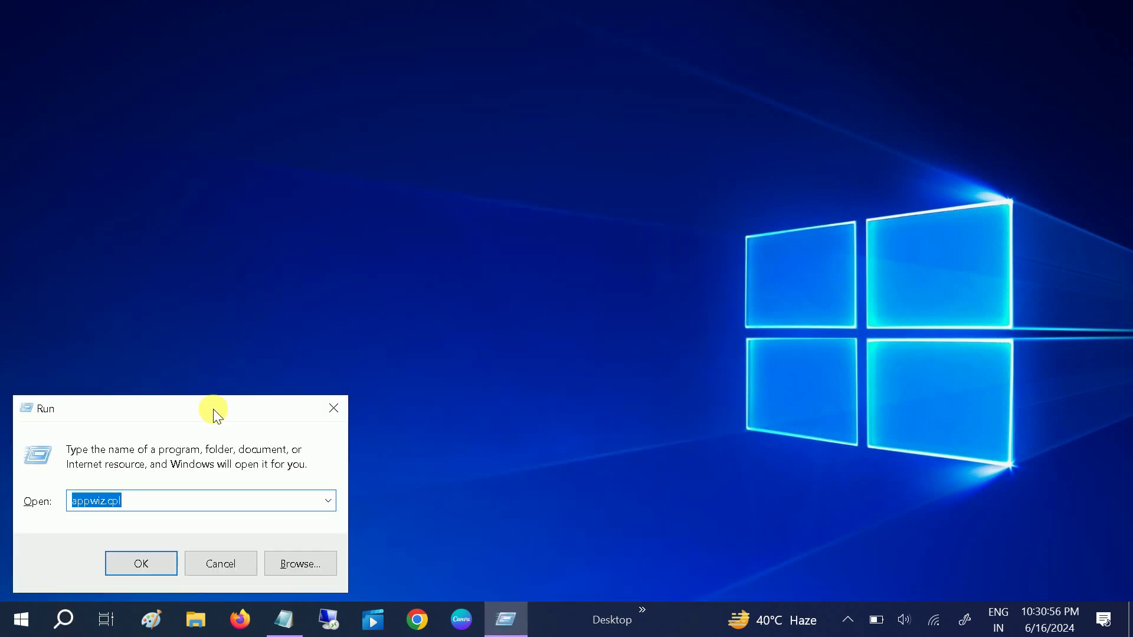
drag(214, 409, 568, 321)
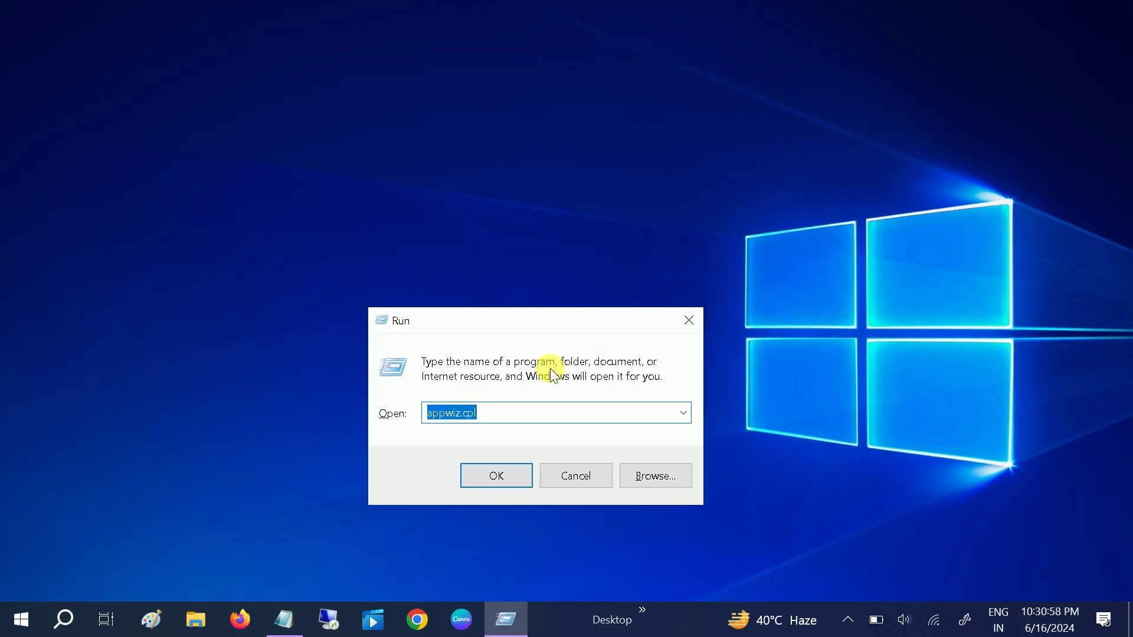
text(temp)
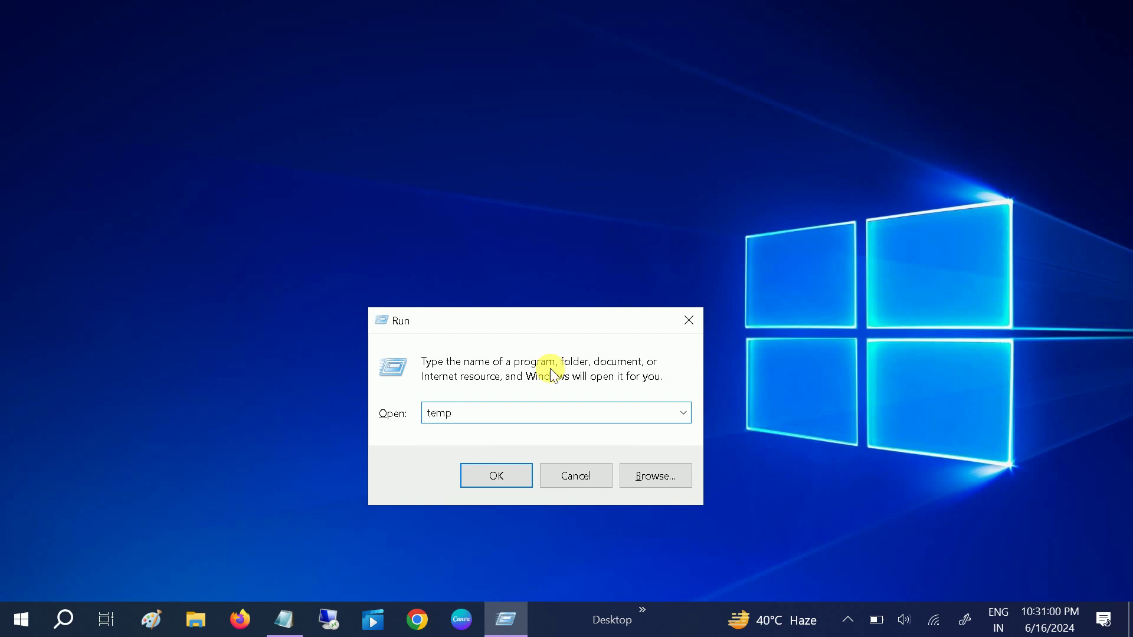
key(Return)
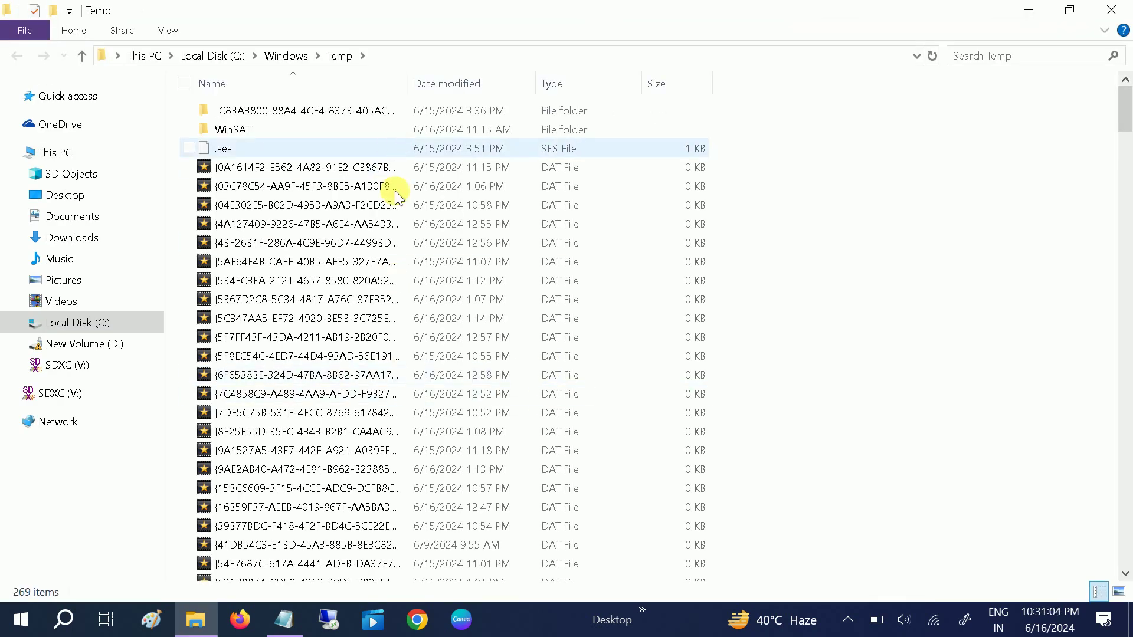
scroll(400, 417, down, 7)
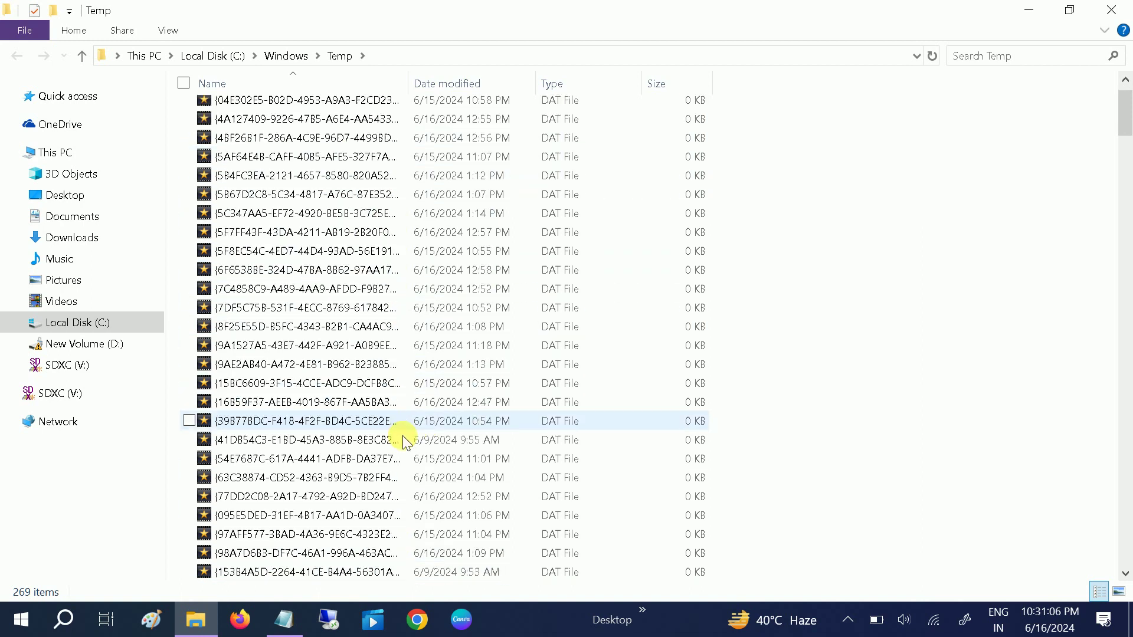
scroll(402, 449, down, 2)
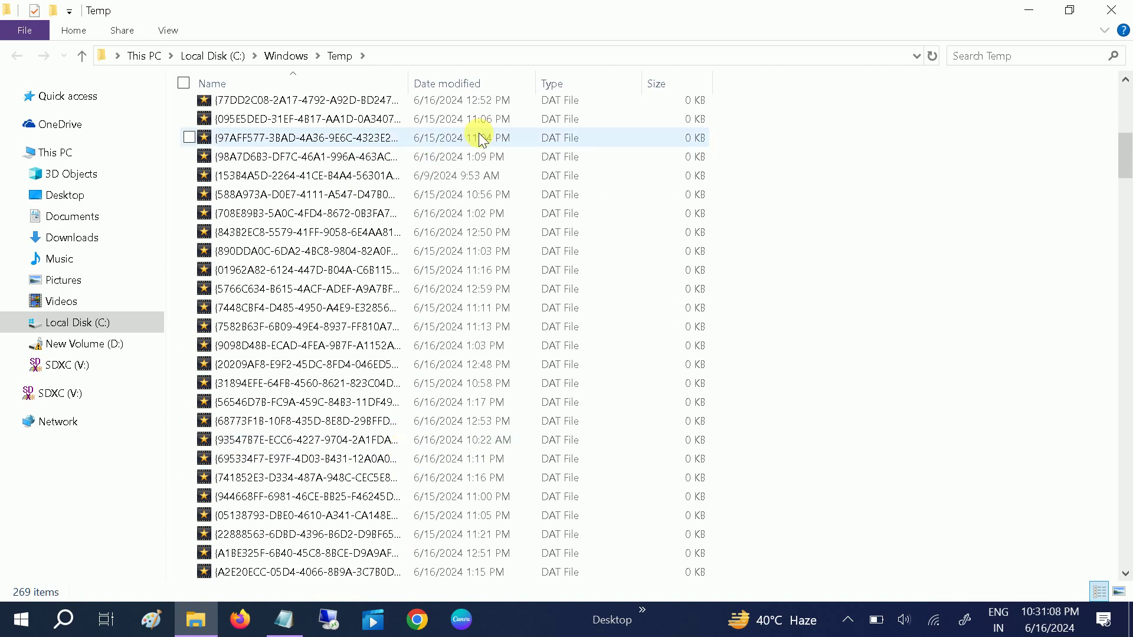
click(1102, 12)
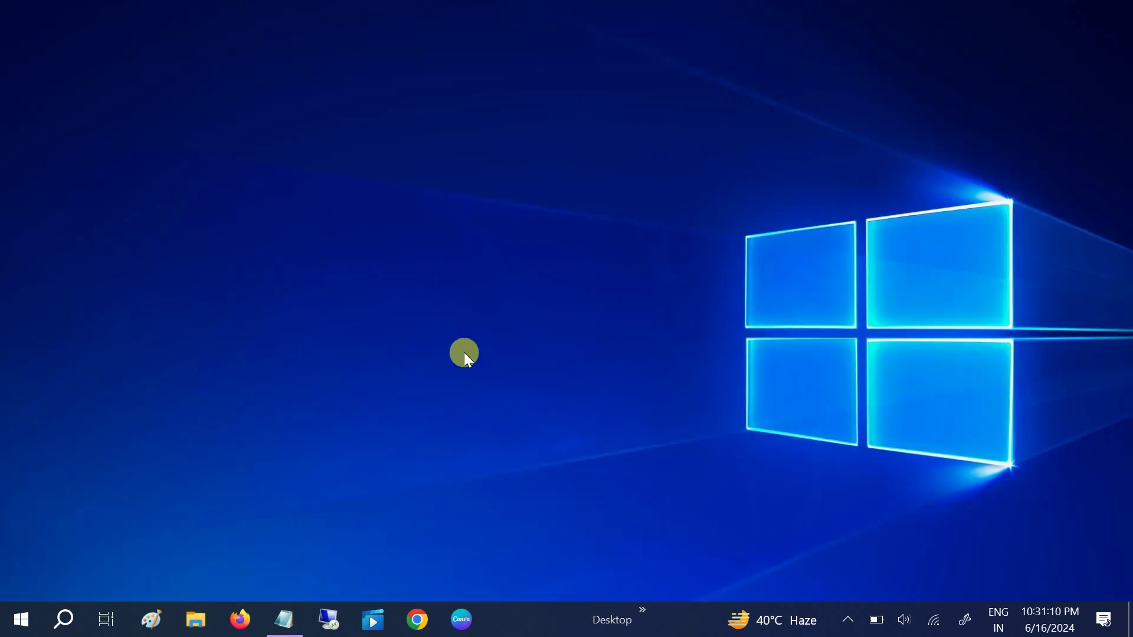
Step: Open %temp% from the Run box, scroll through its 59 items, then close the window
key(super+r)
text(%)
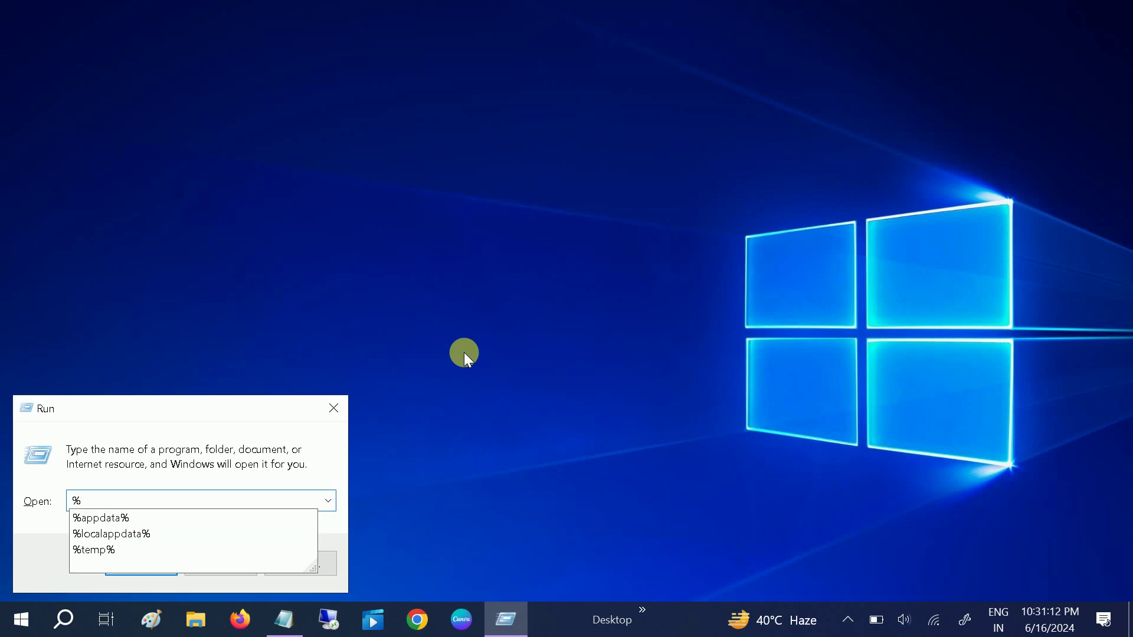
text(te)
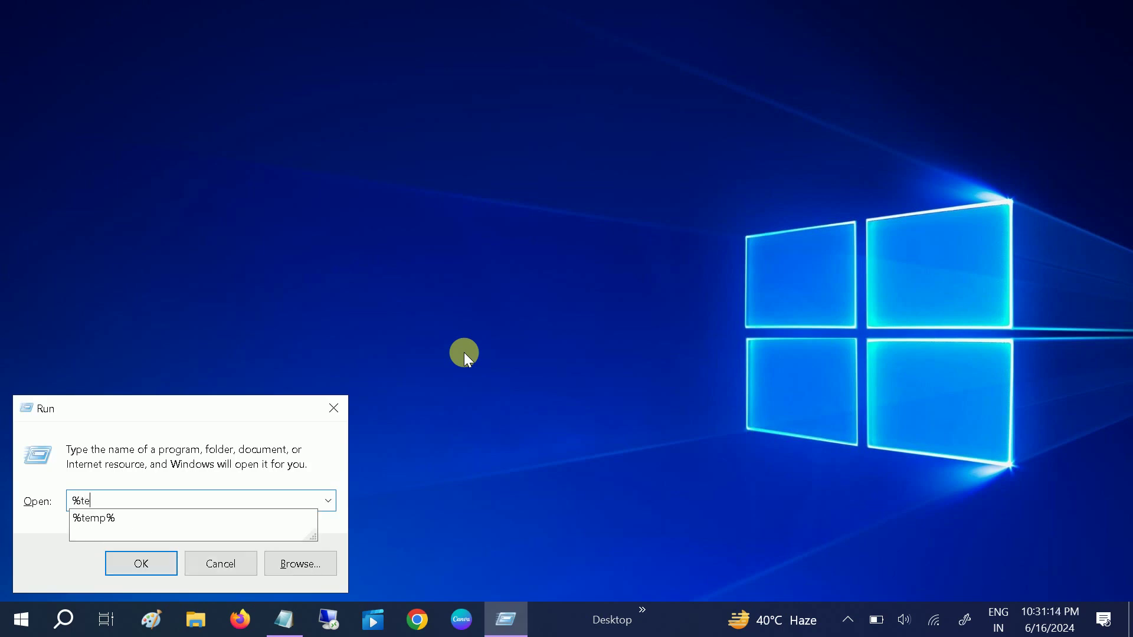
text(mp%)
key(Return)
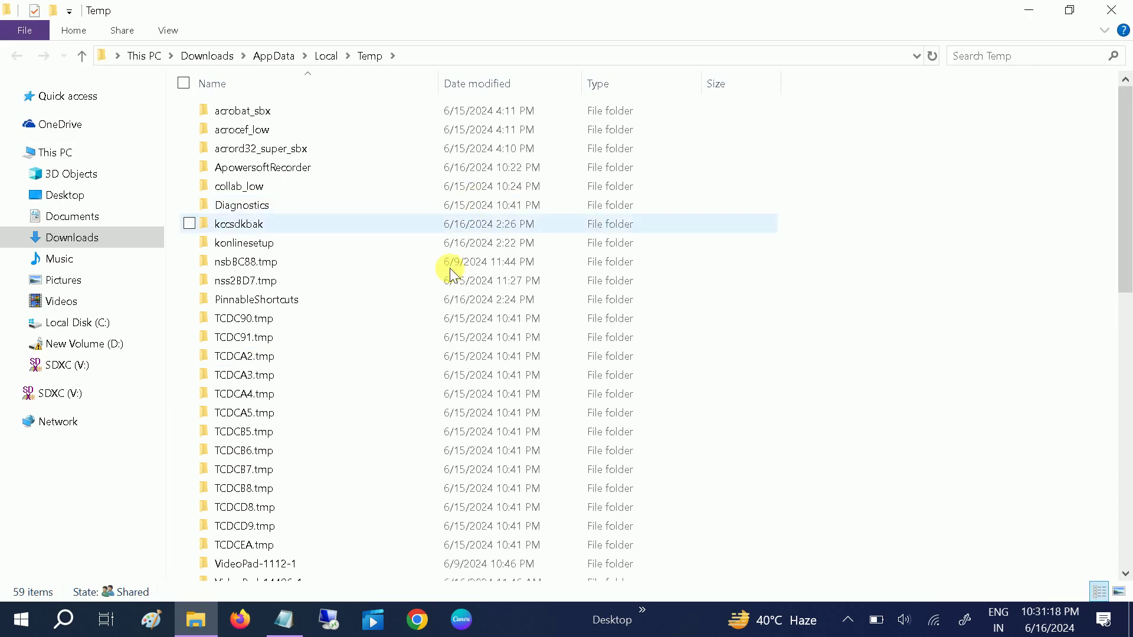
scroll(412, 496, down, 4)
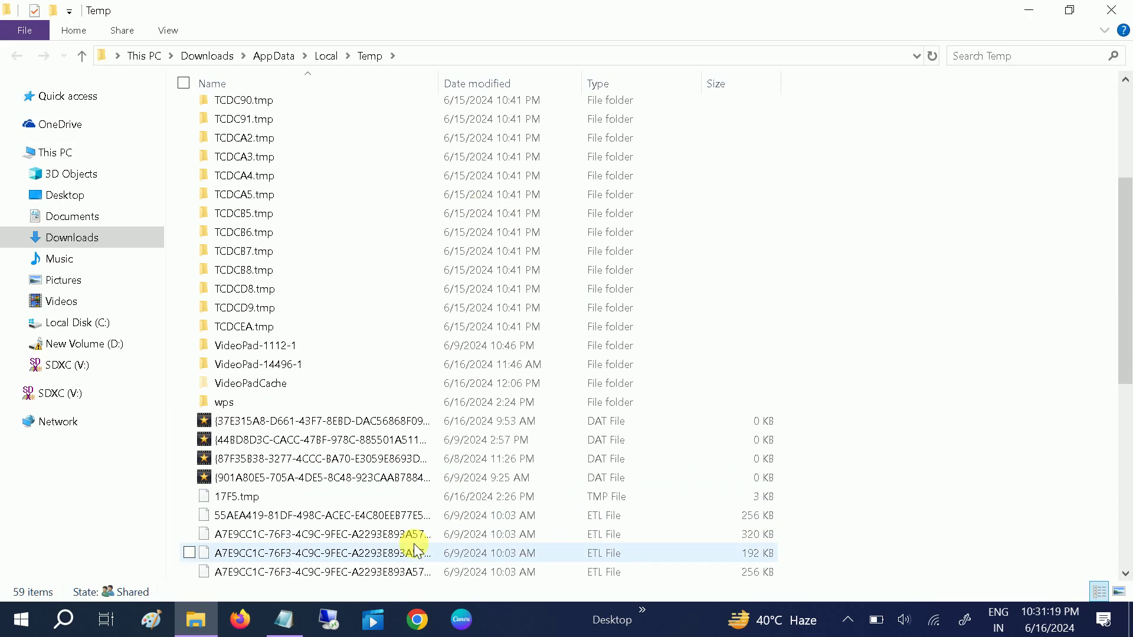
click(1111, 12)
Step: Try to open the Prefetch folder from the Run box, correcting several typos
key(super+r)
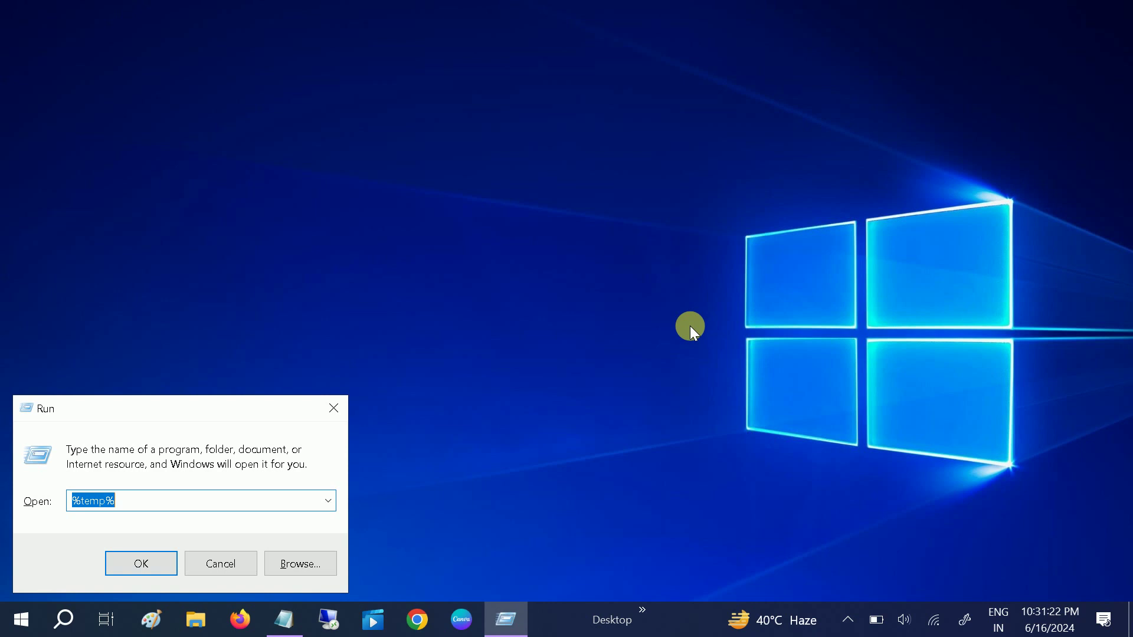
text(prf)
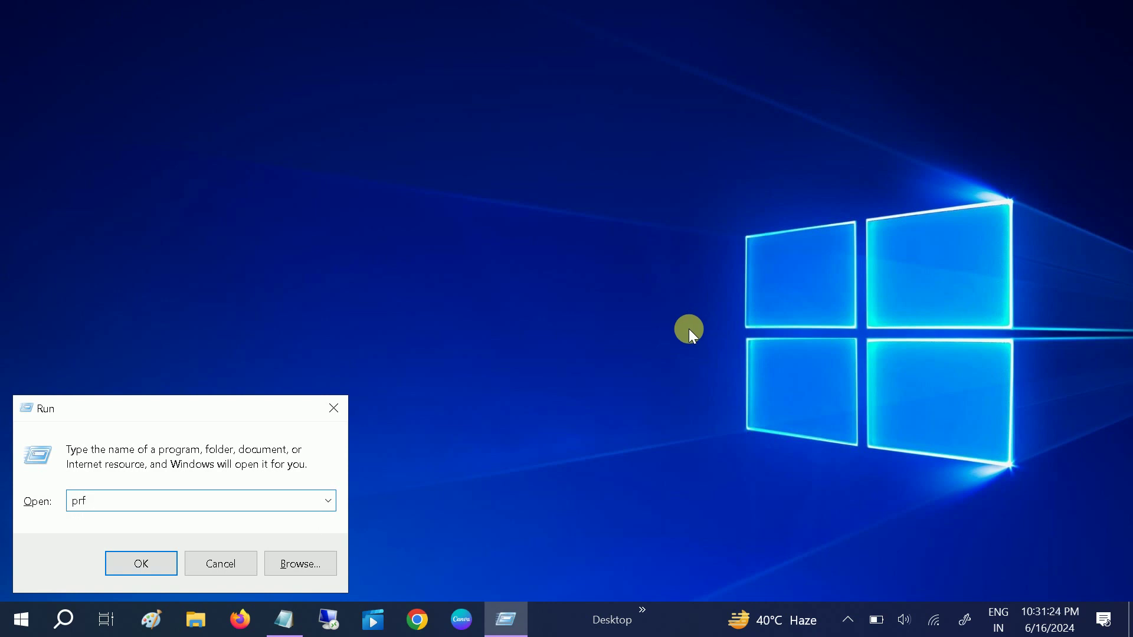
key(BackSpace)
text(re)
key(BackSpace)
key(BackSpace)
text(fet)
key(BackSpace)
key(BackSpace)
text(e)
key(BackSpace)
text(r)
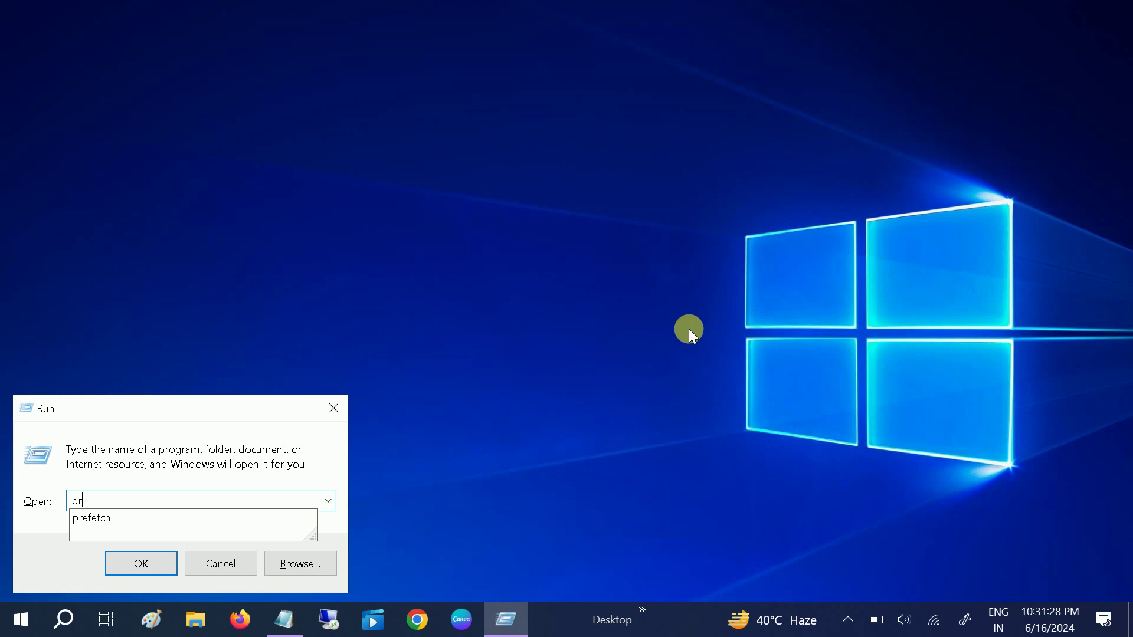
text(et)
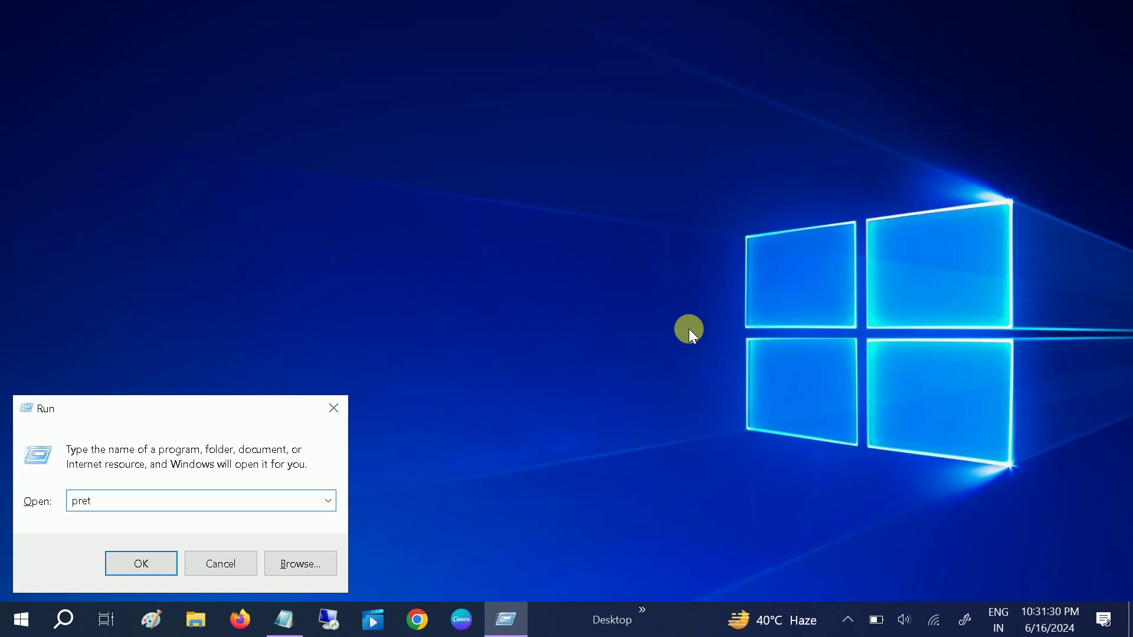
text(ech)
key(Return)
Step: Retype prefetch, grant folder access to view its 271 files, then close it
key(Return)
text(prefetch)
key(Return)
click(609, 337)
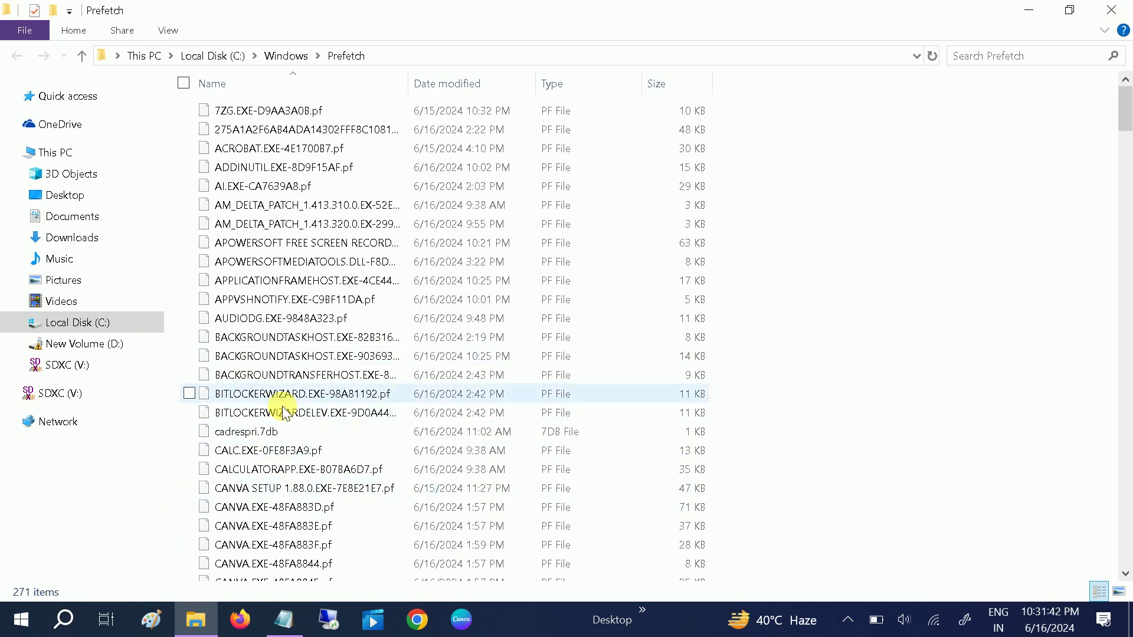
click(1105, 11)
Step: Bring up the Run box and pick the cleanmgr suggestion
key(super+r)
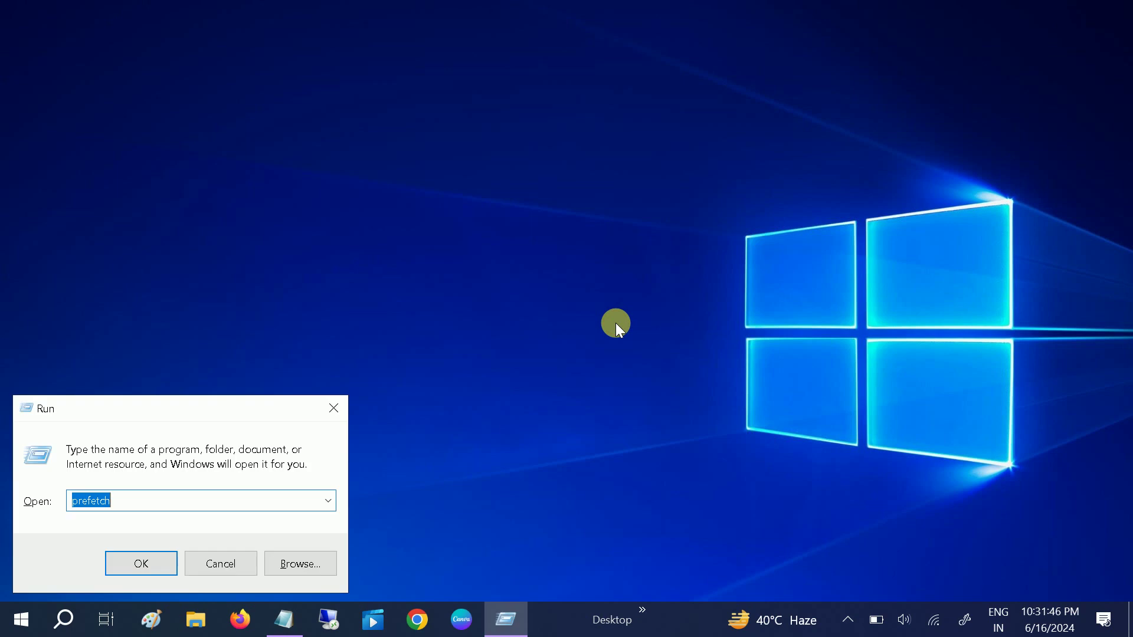
text(cle)
key(Down)
Step: Run cleanmgr on drive C:, rescan C: including system files, then close Disk Cleanup
key(Return)
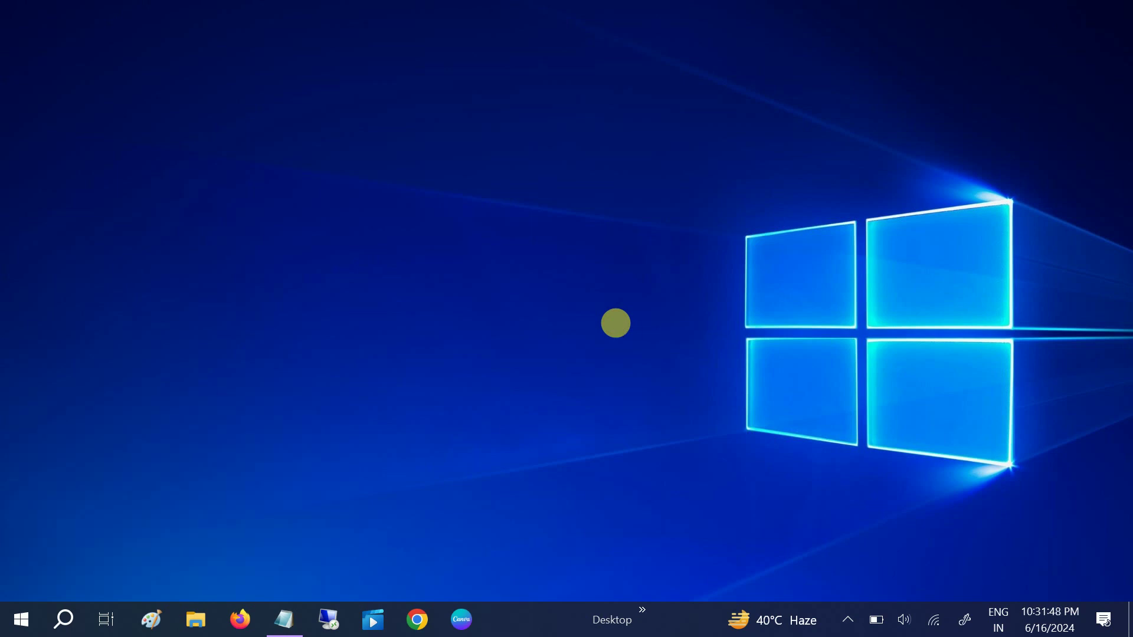
click(535, 342)
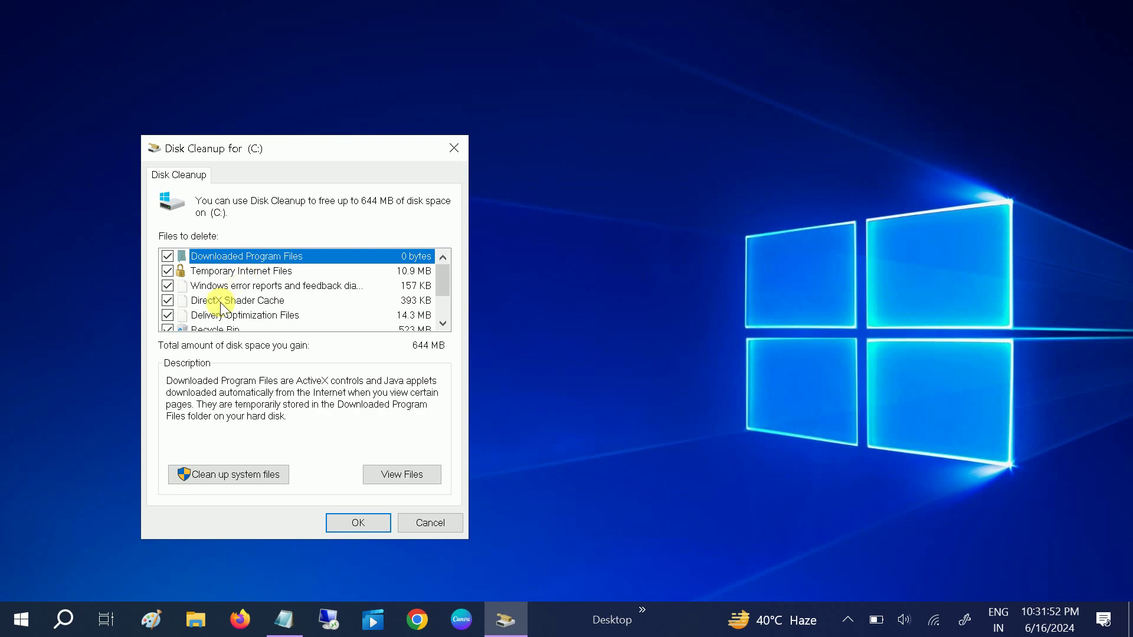
scroll(187, 310, down, 1)
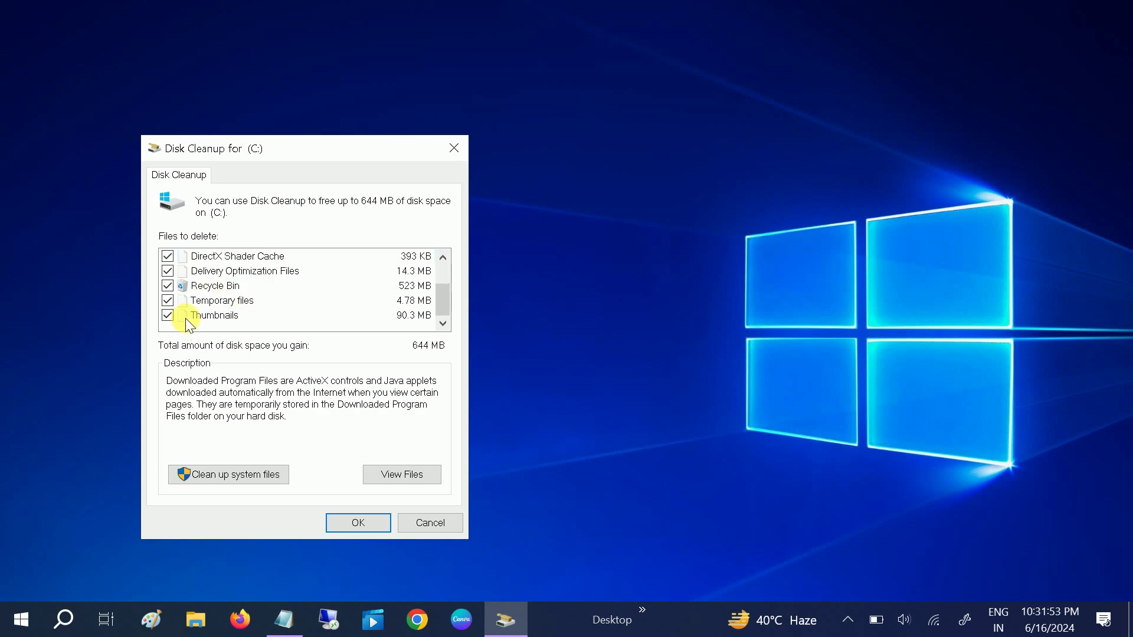
click(233, 473)
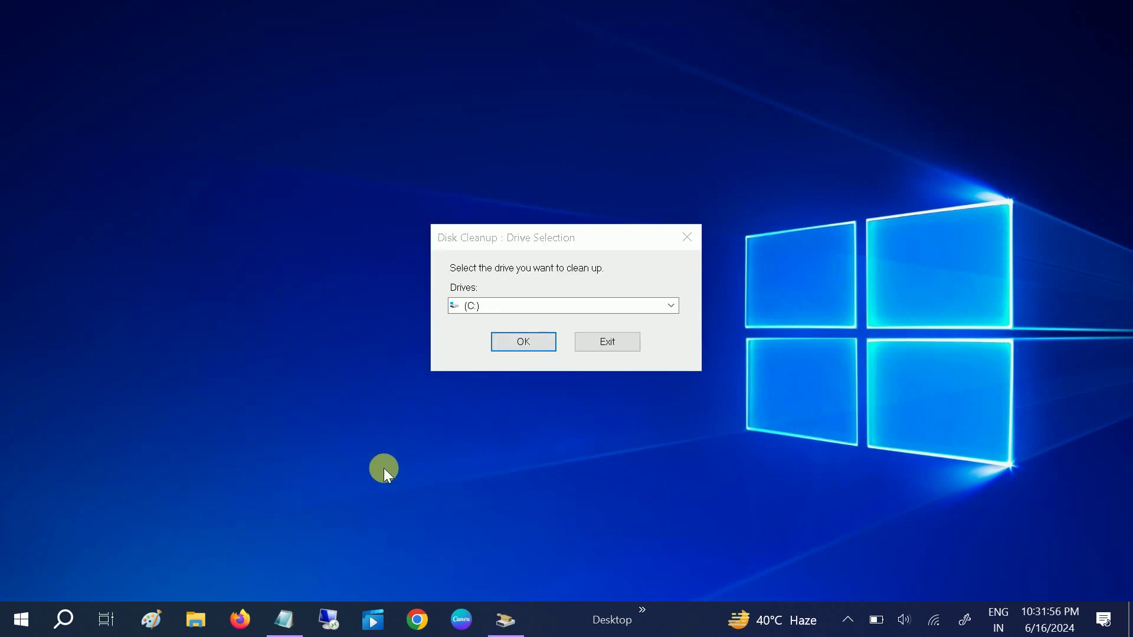
click(530, 346)
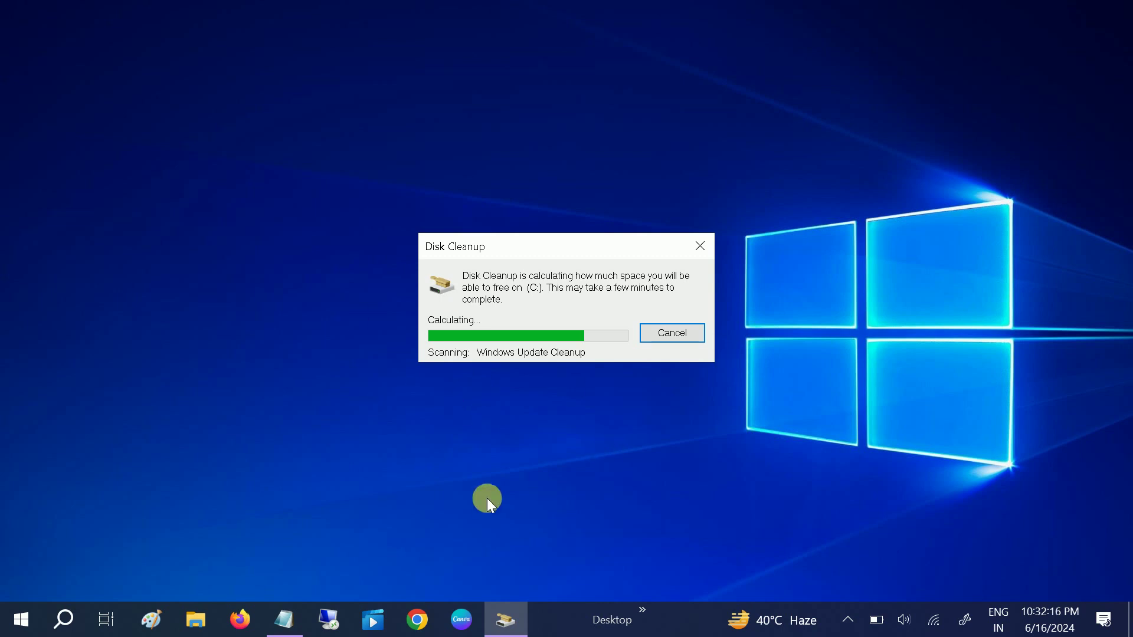
click(701, 241)
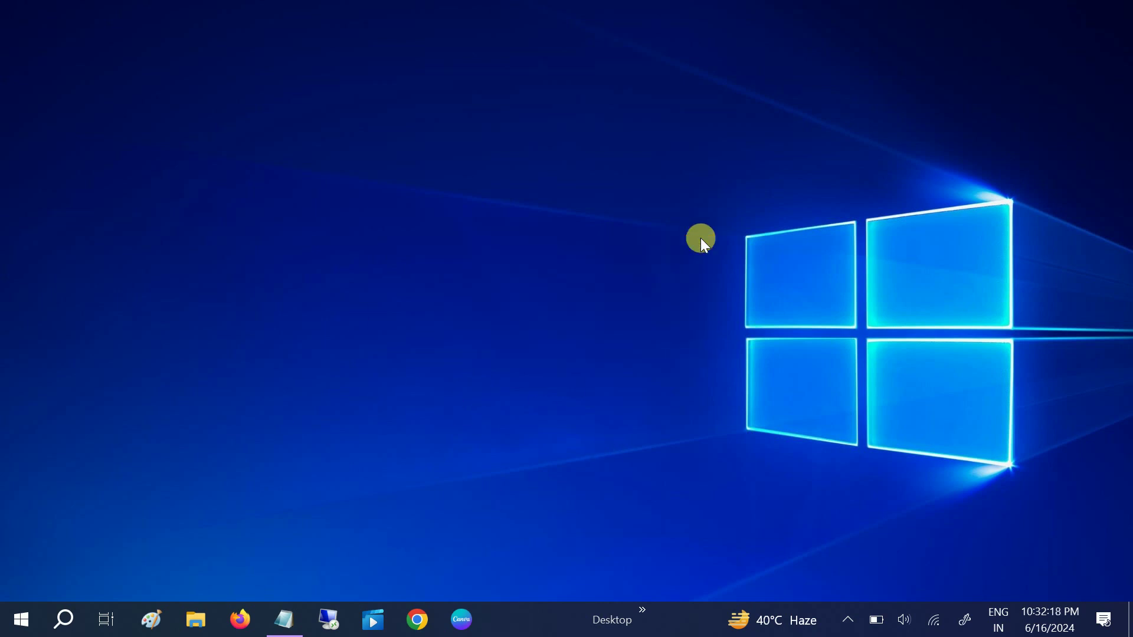
Step: Refresh the desktop twice from its context menu and start Task Manager from the taskbar
right_click(524, 283)
click(422, 333)
right_click(506, 339)
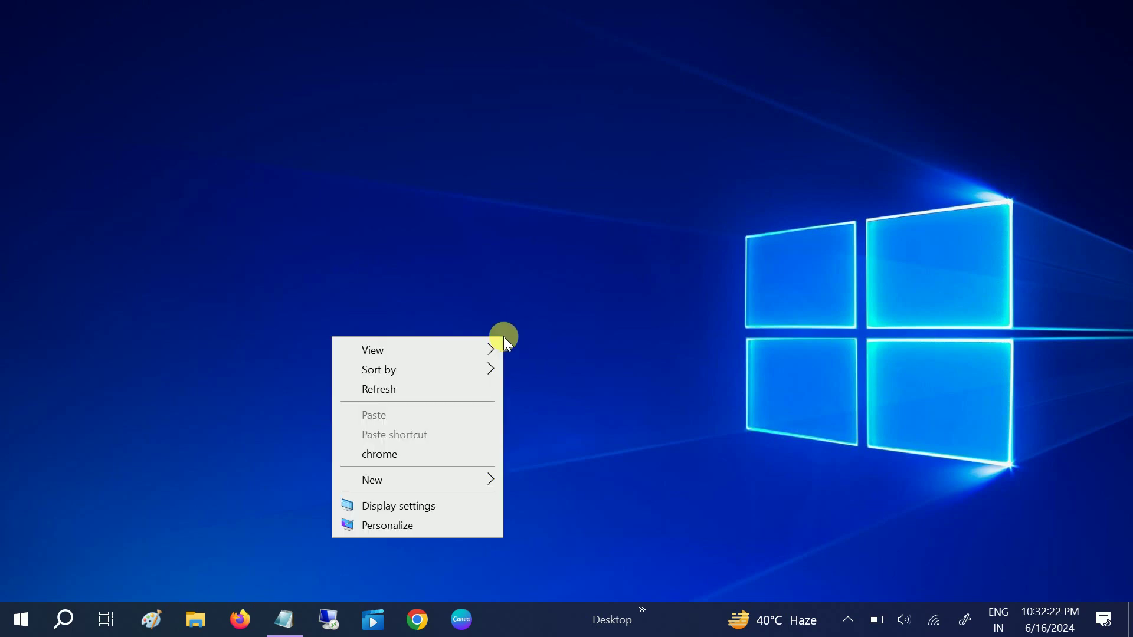
click(412, 391)
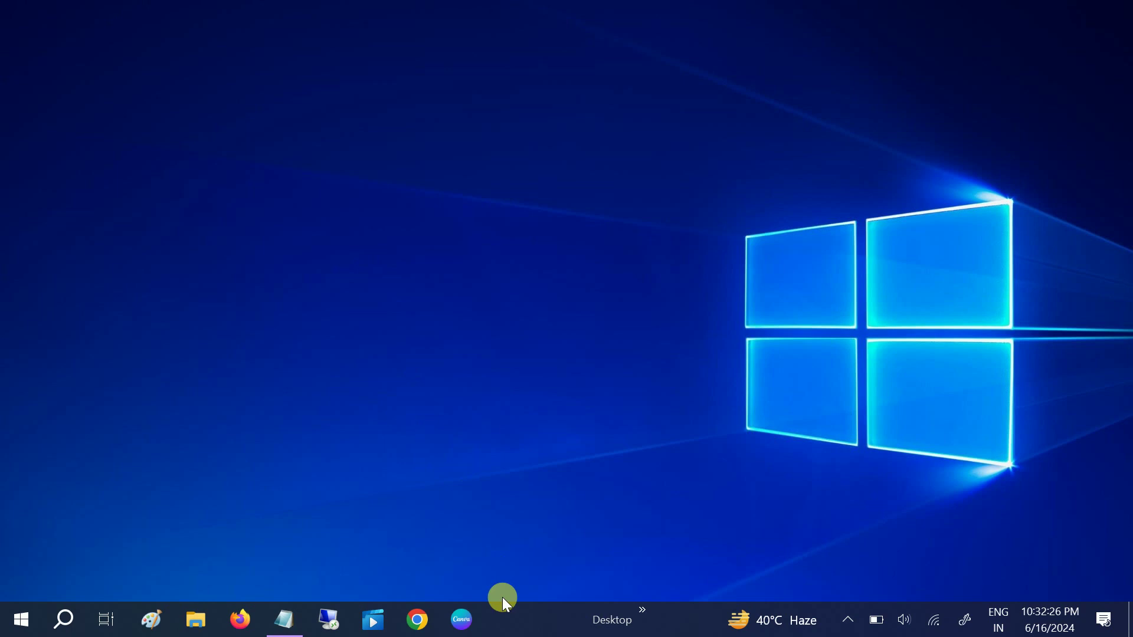
right_click(515, 617)
click(577, 534)
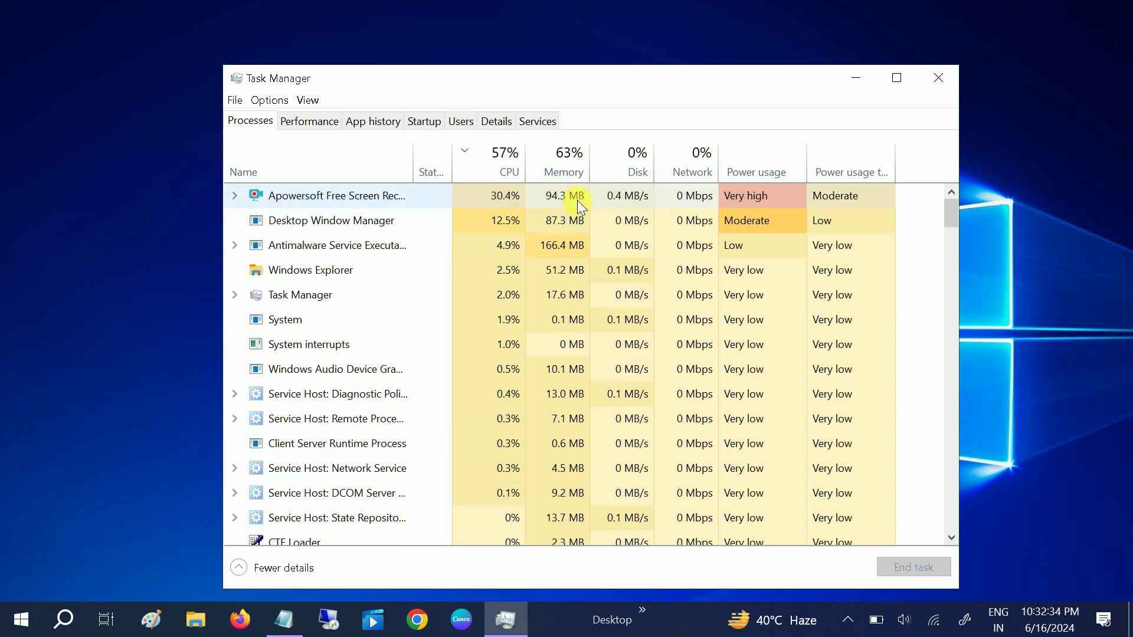
Step: Sort processes by Disk then Memory and end Microsoft Office Click-to-Run
click(641, 170)
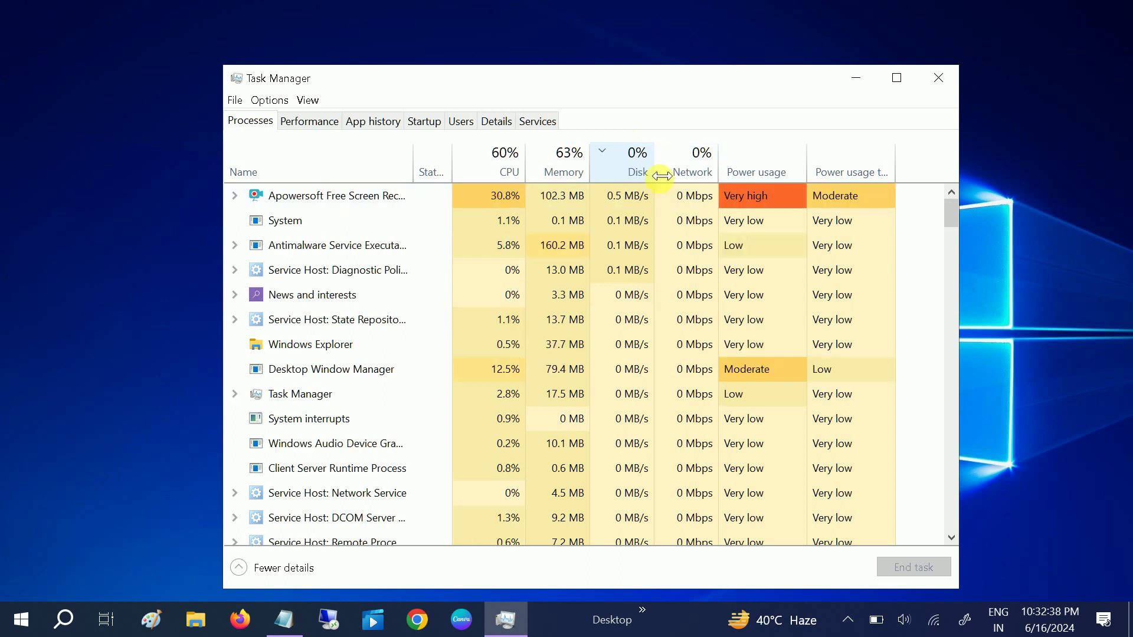
click(581, 170)
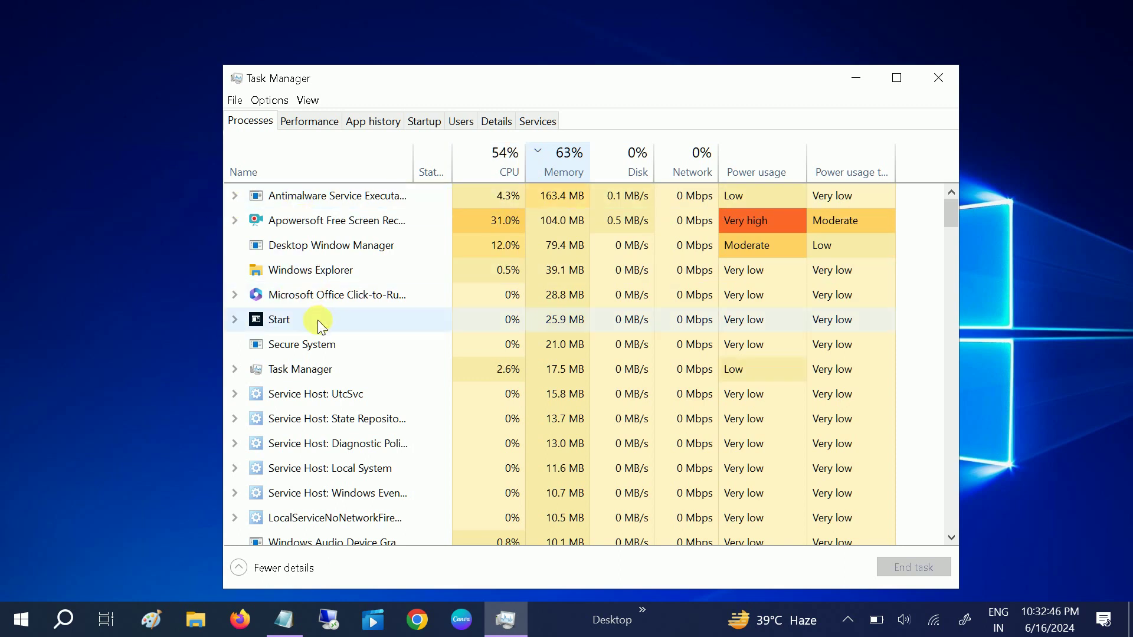
right_click(319, 301)
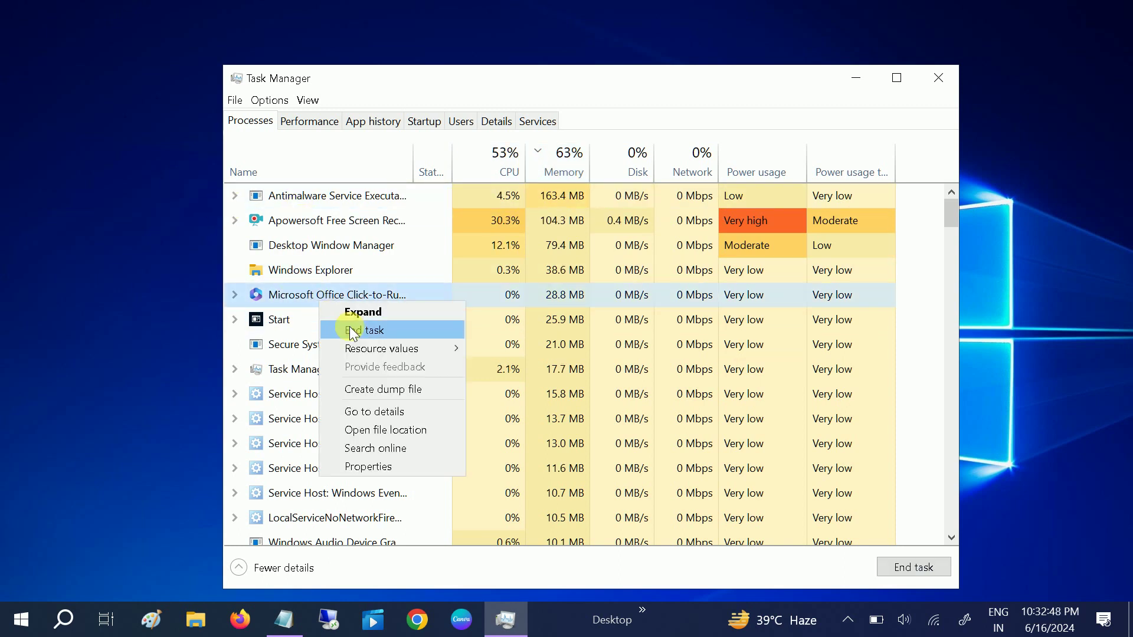
click(352, 331)
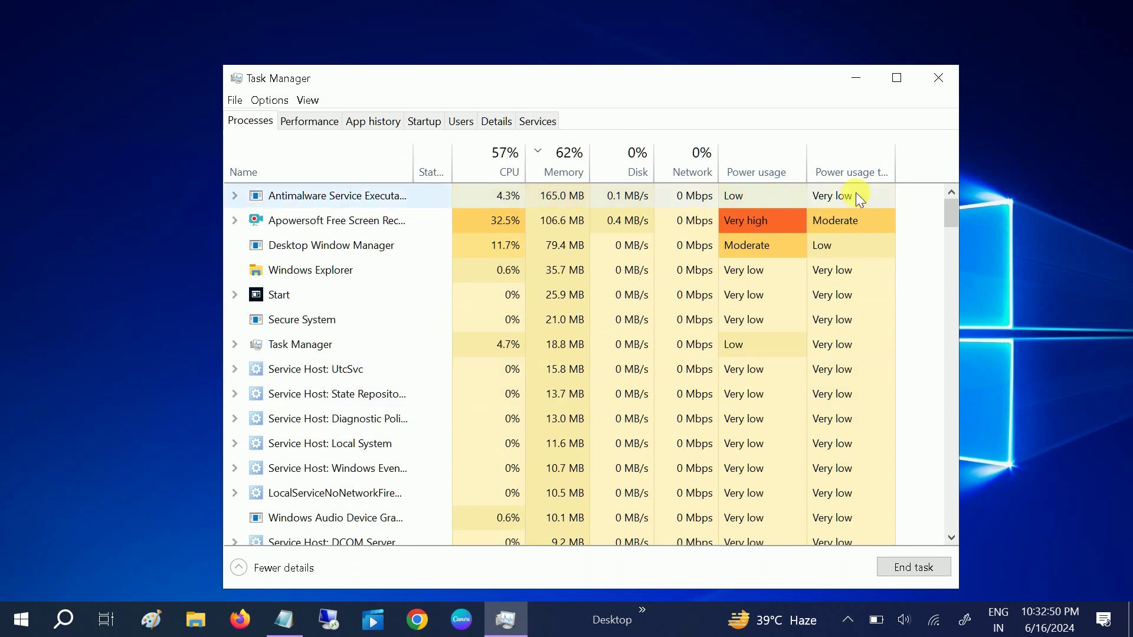
click(415, 620)
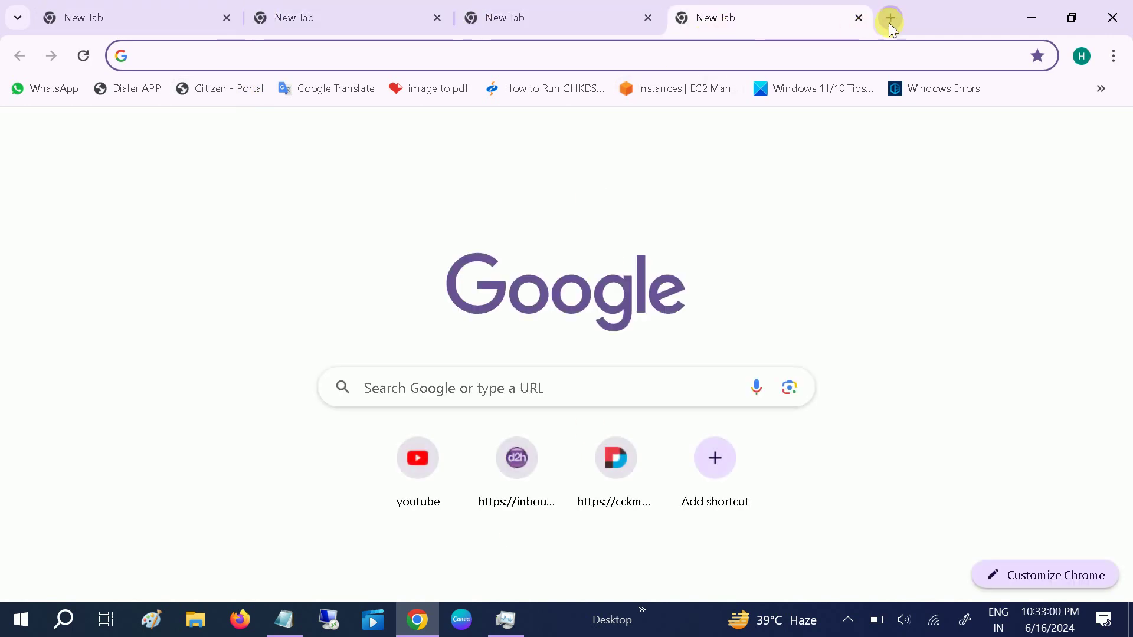
Step: Add a fifth Chrome tab, then end Google Chrome (9) from memory-sorted Task Manager and close it
click(891, 19)
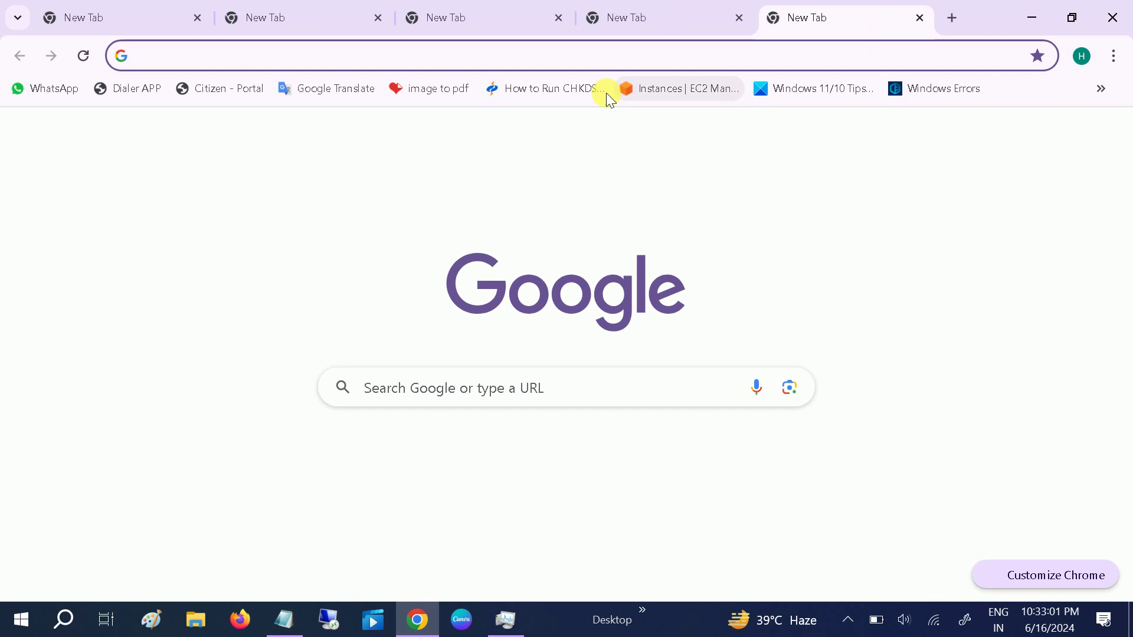
click(498, 627)
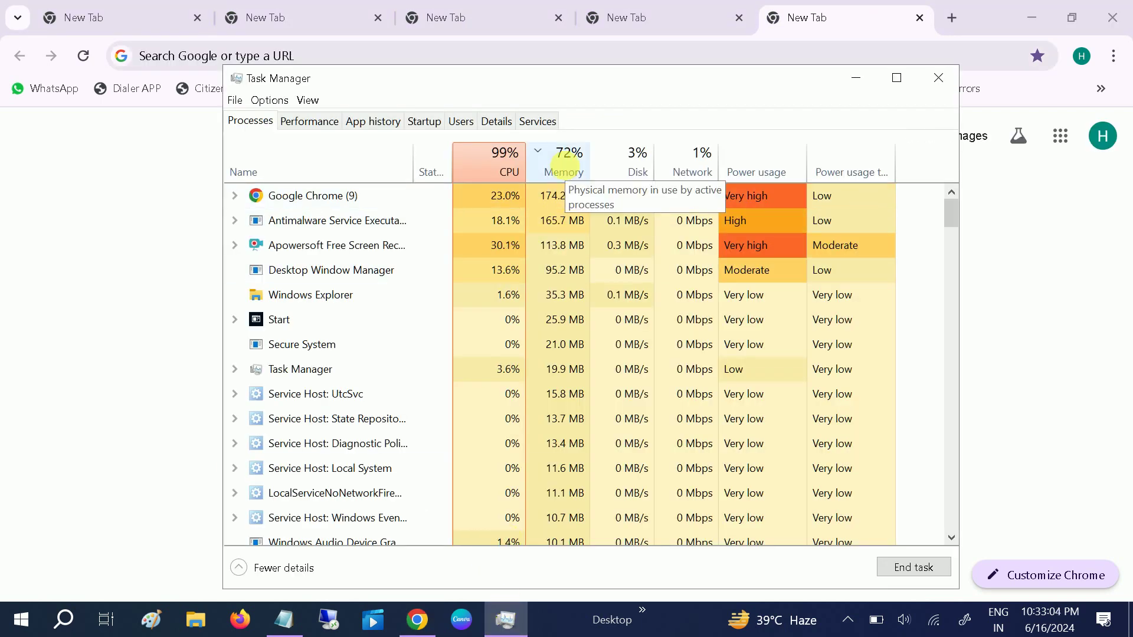
click(571, 164)
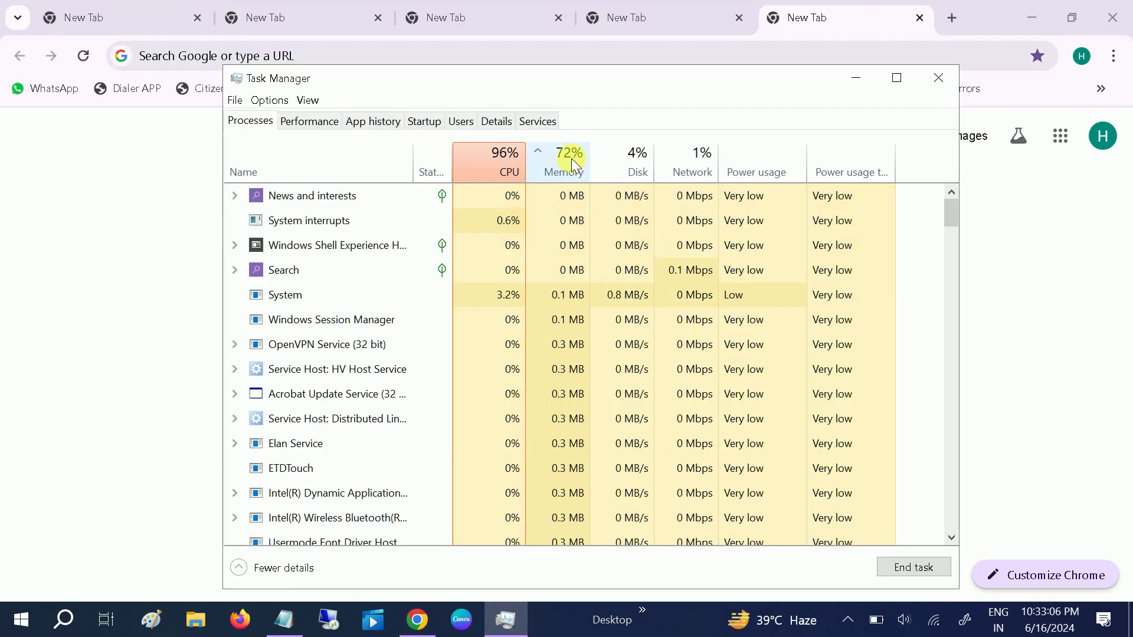
click(571, 164)
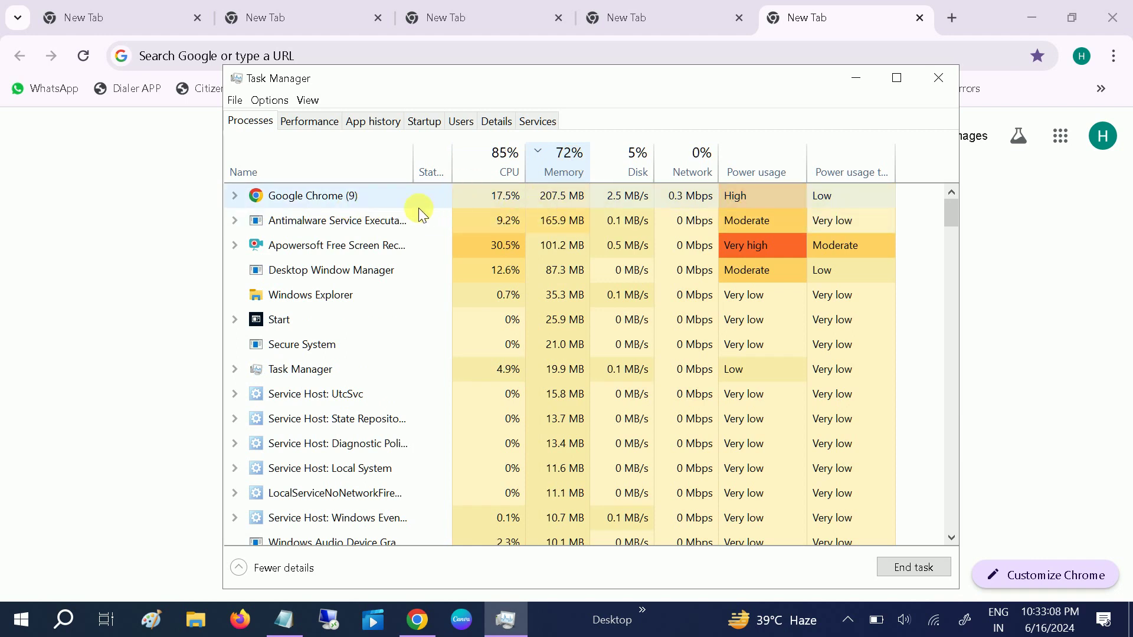
right_click(417, 195)
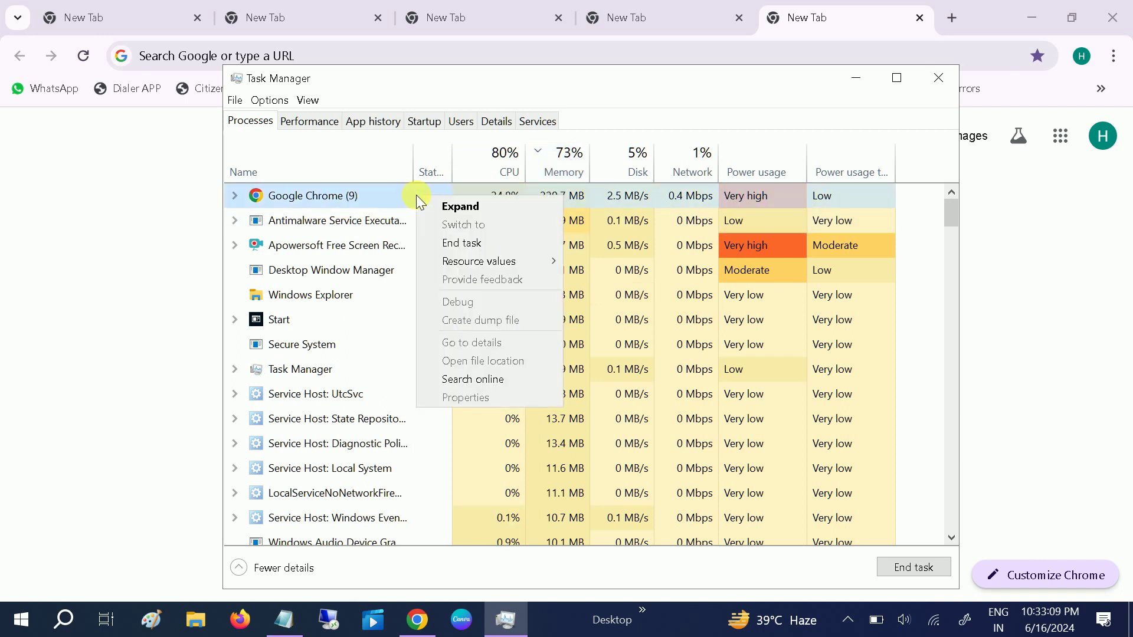
click(477, 242)
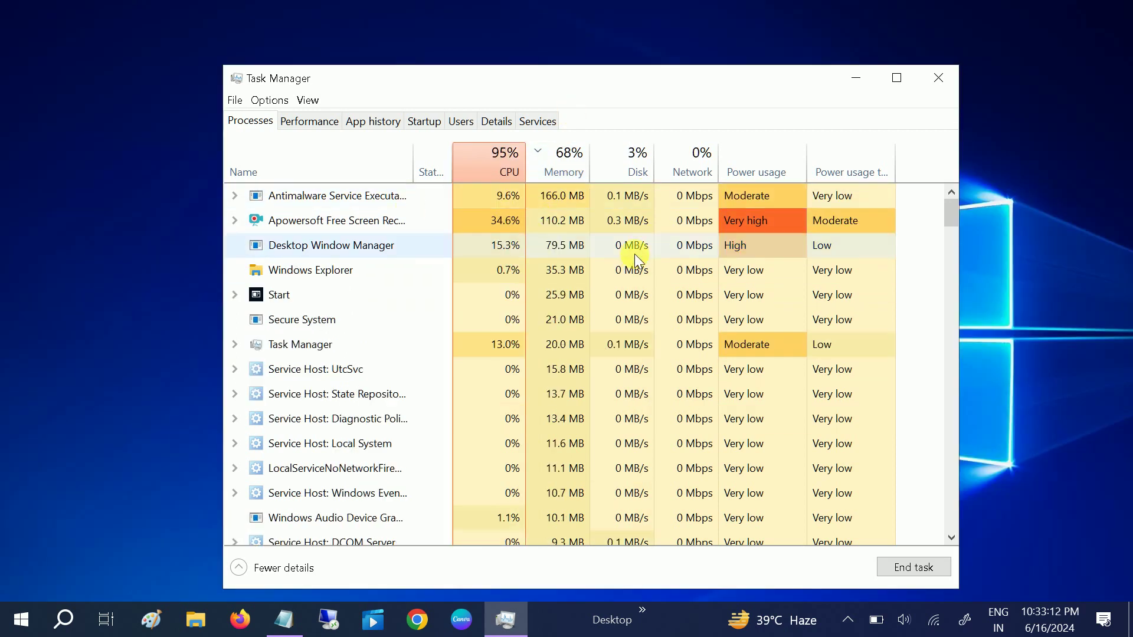
click(947, 81)
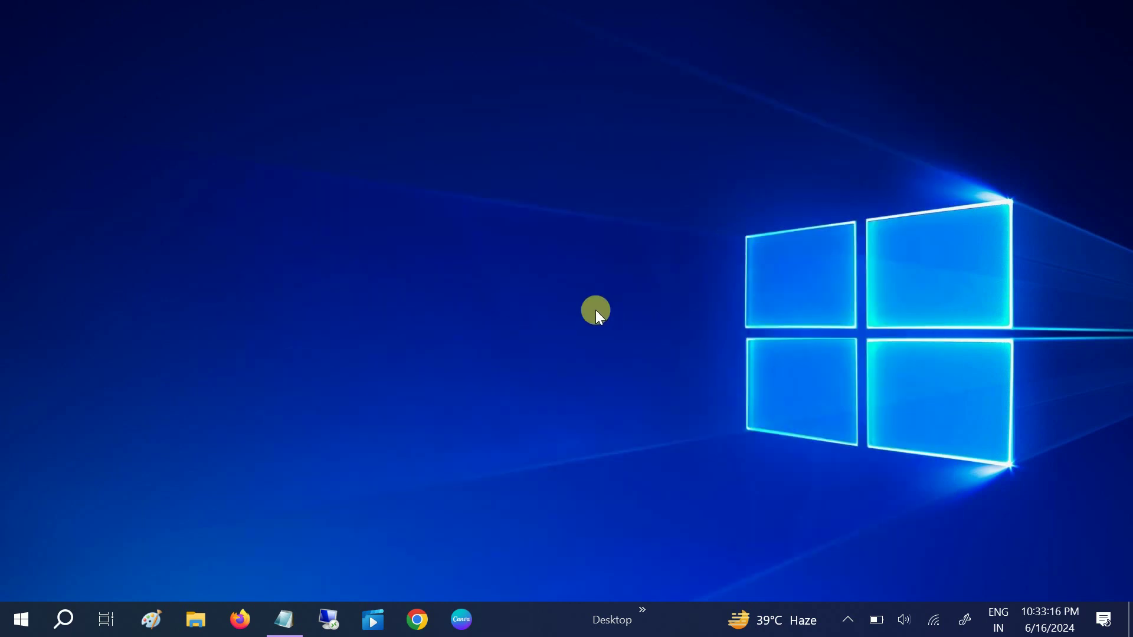